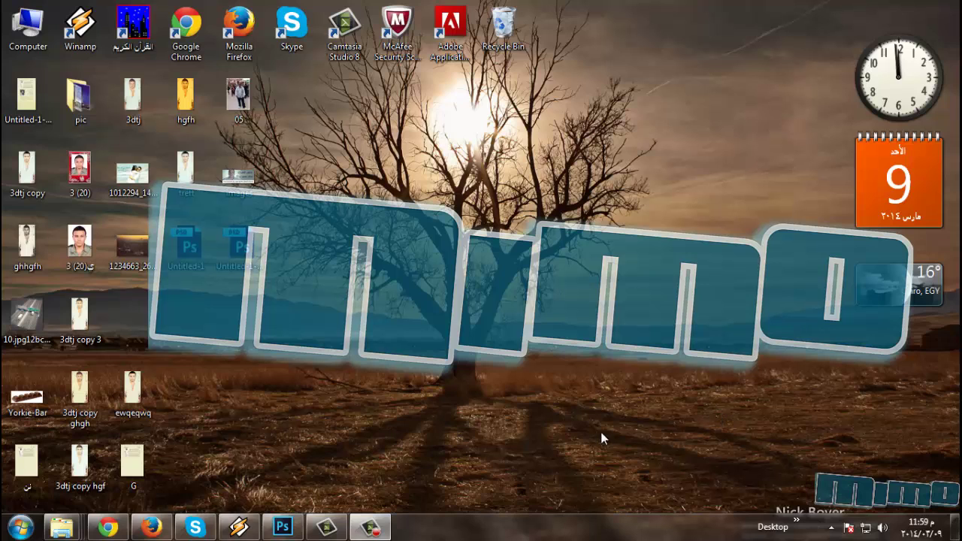
Restore the Photoshop window showing the Aswan (8).jpg temple photo at 50%.
click(282, 527)
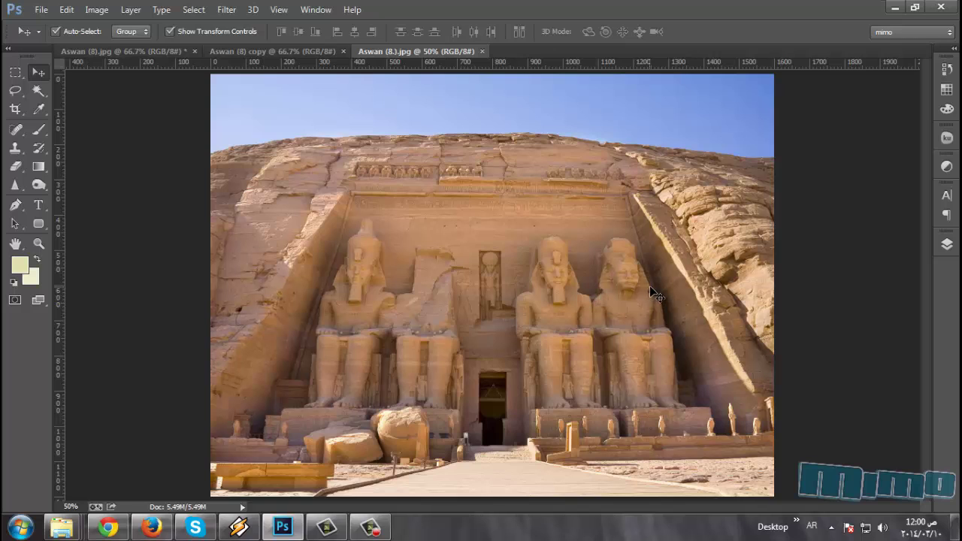
Zoom the current temple photo in to 100% and scroll to inspect it.
key(ctrl+plus)
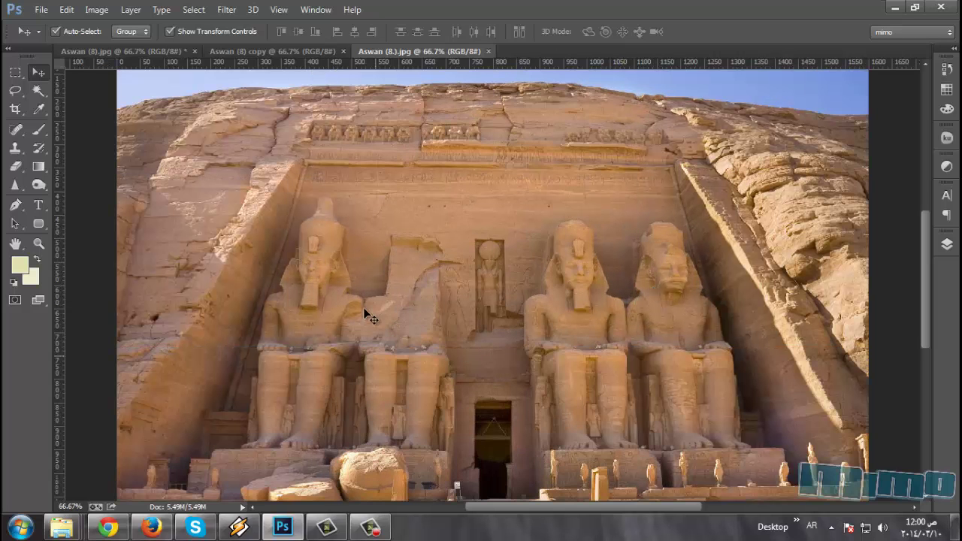
key(ctrl+plus)
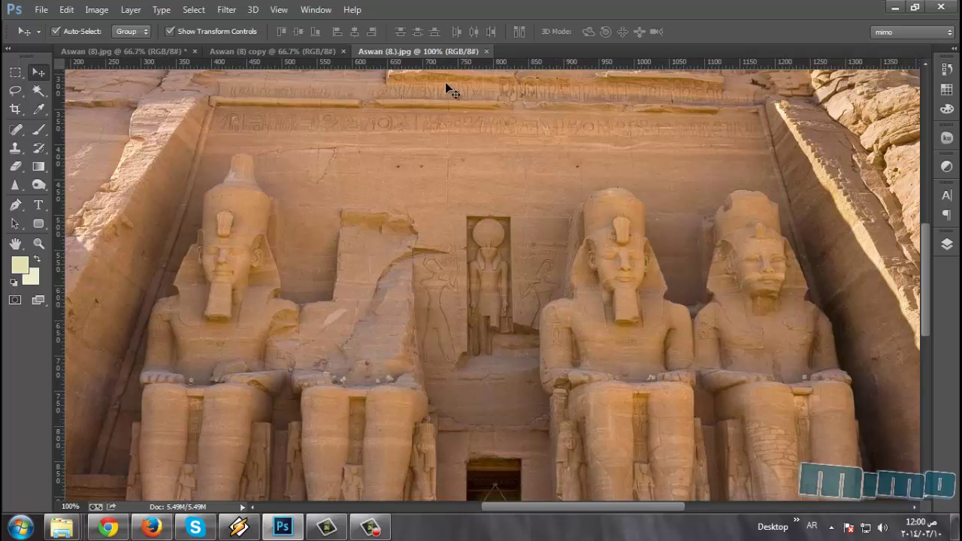
scroll(696, 323, down, 3)
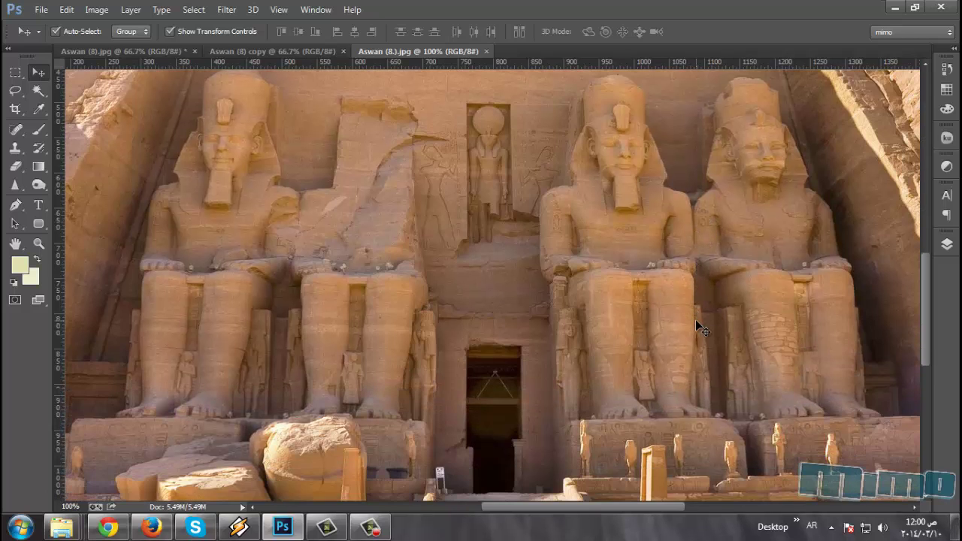
scroll(696, 323, up, 4)
scroll(699, 324, down, 3)
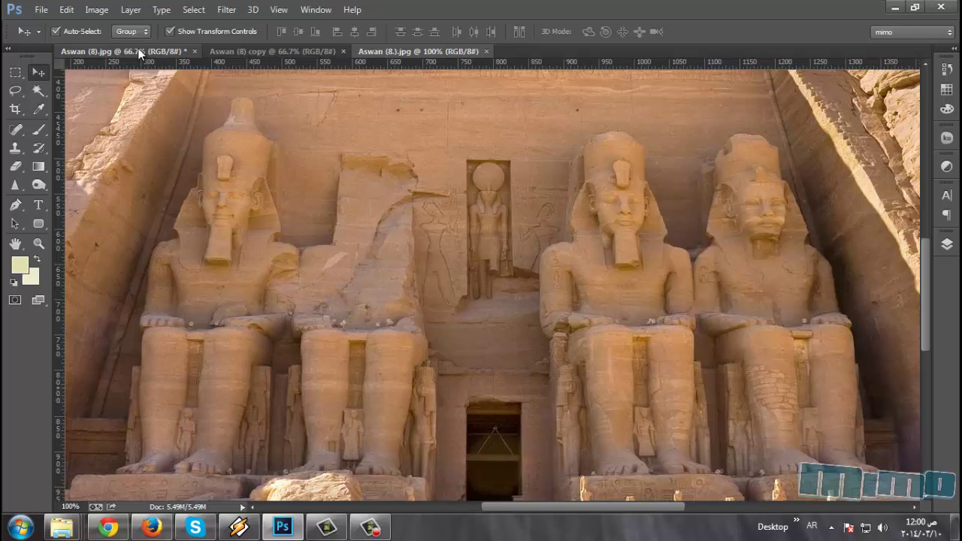
Show the Aswan (8).jpg composite at 100% with its Layers panel open.
click(160, 52)
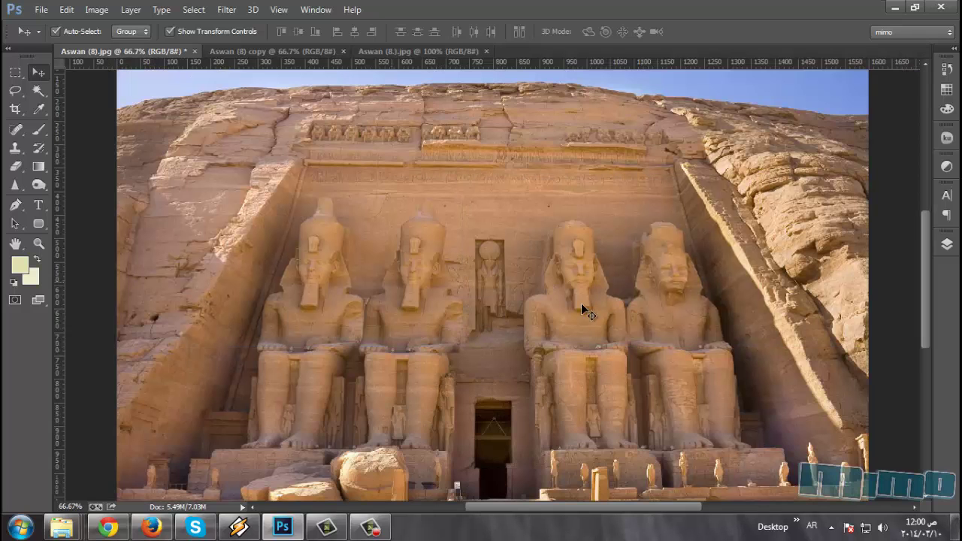
key(ctrl+plus)
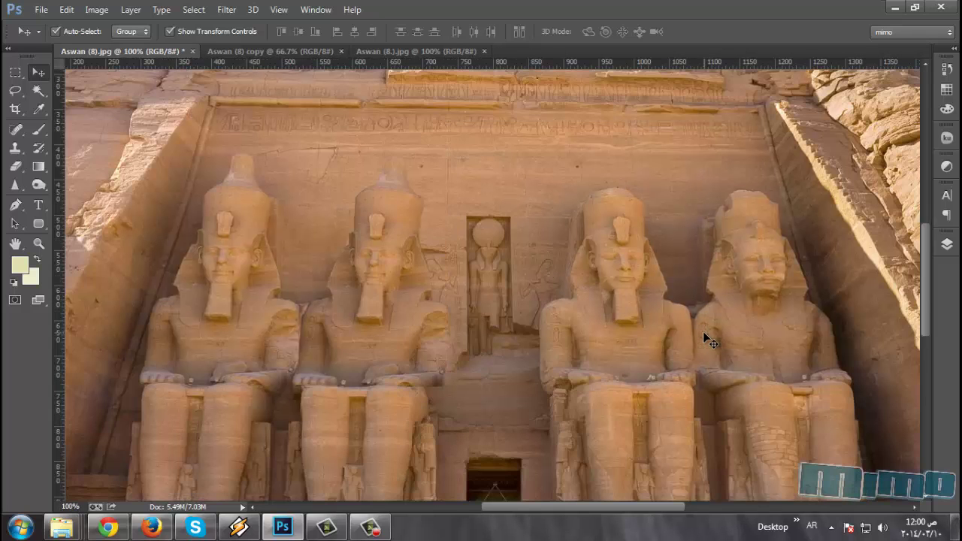
key(ctrl+minus)
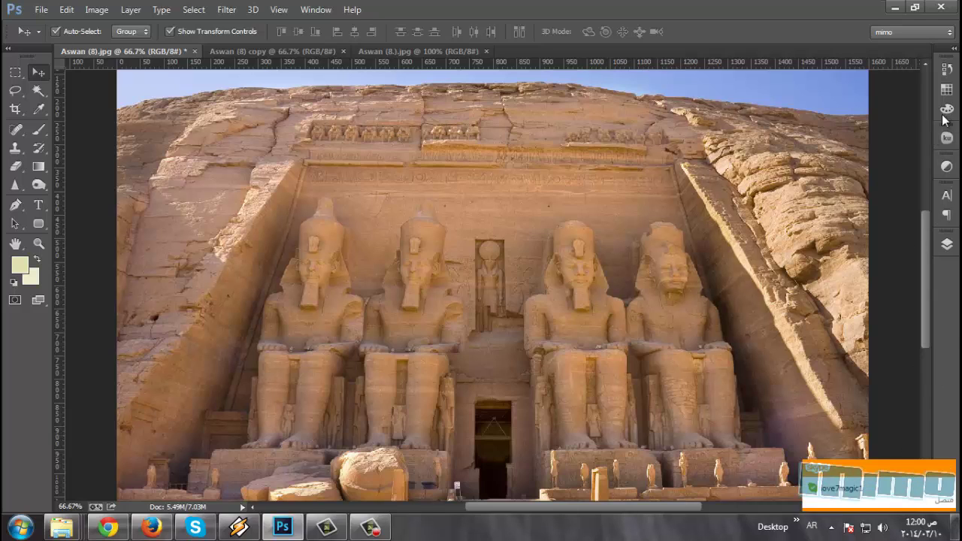
click(947, 243)
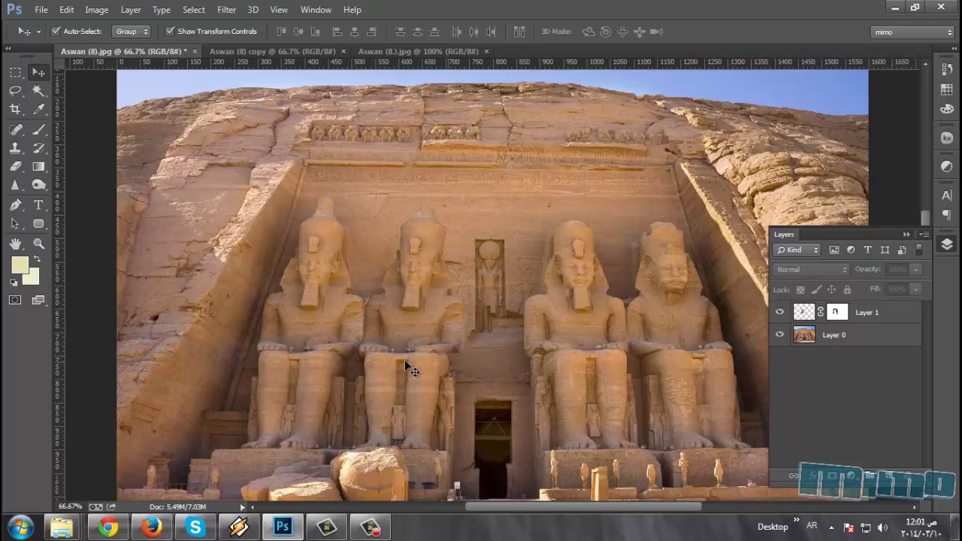
key(ctrl+plus)
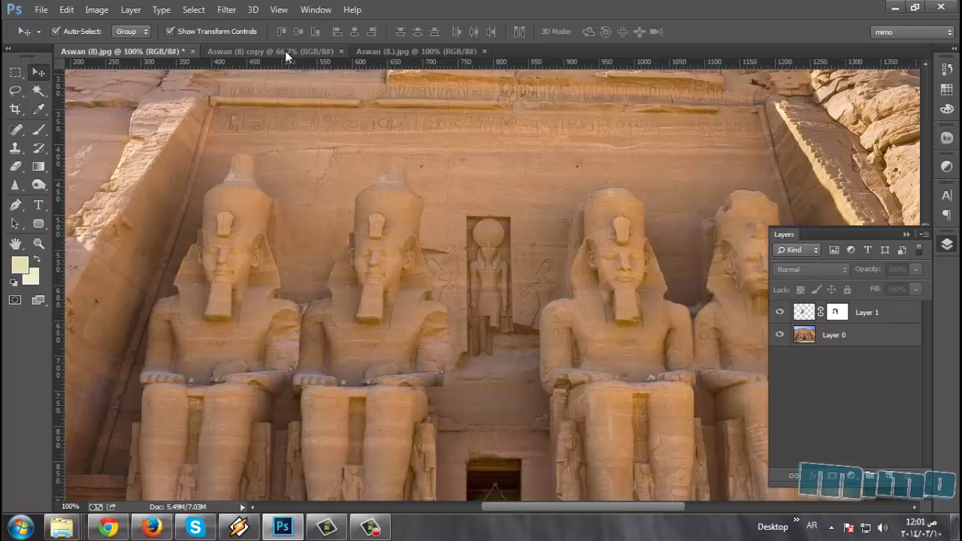
In Aswan (8) copy at 100%, clone stone from a statue's knee over the second statue's knees.
click(321, 52)
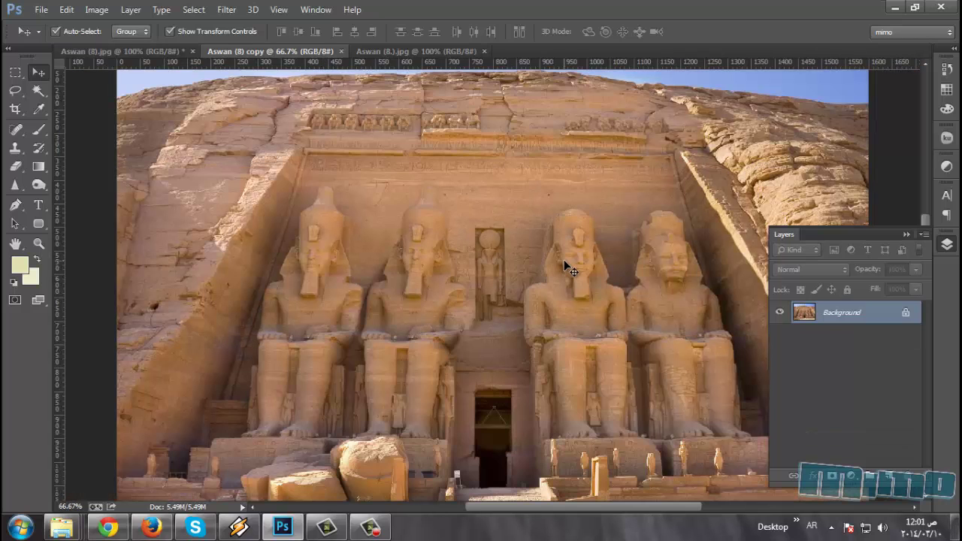
key(ctrl+plus)
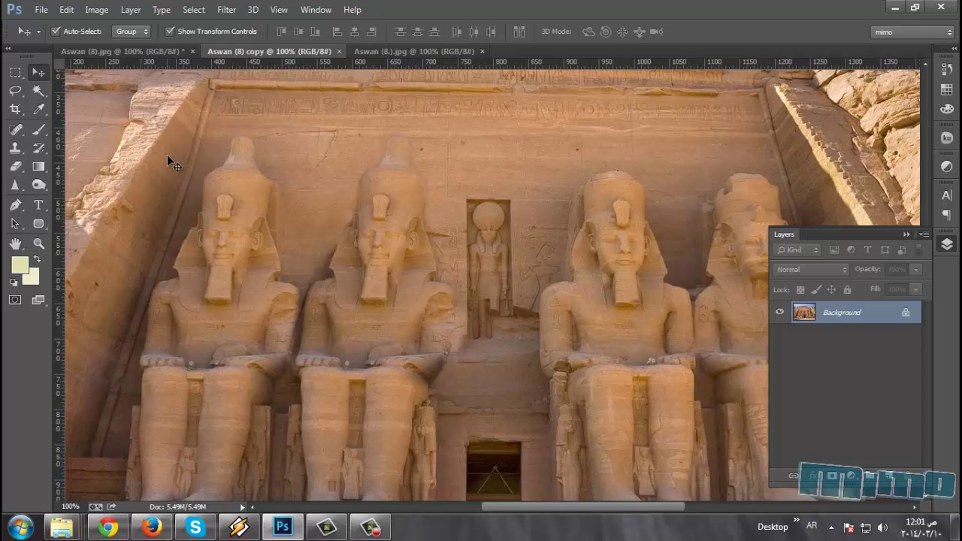
click(14, 150)
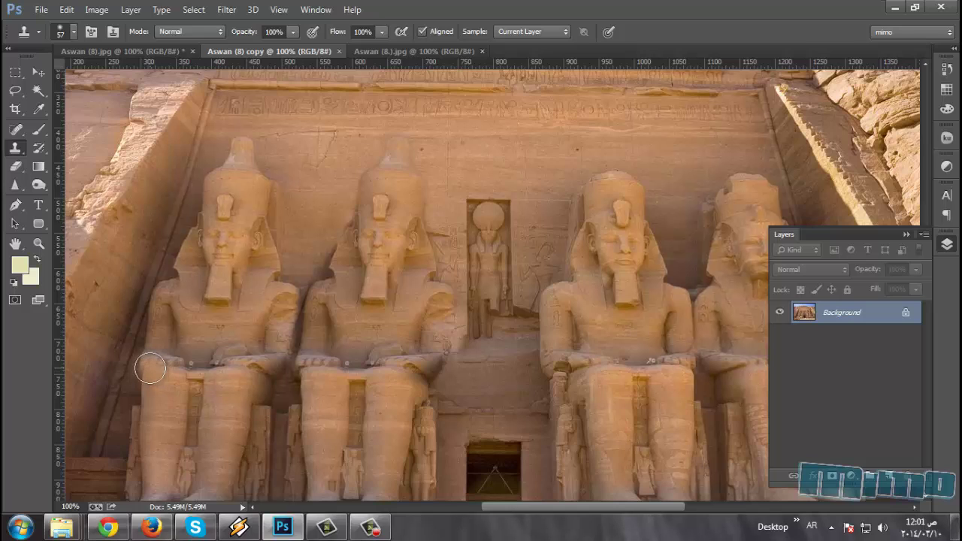
alt+click(149, 367)
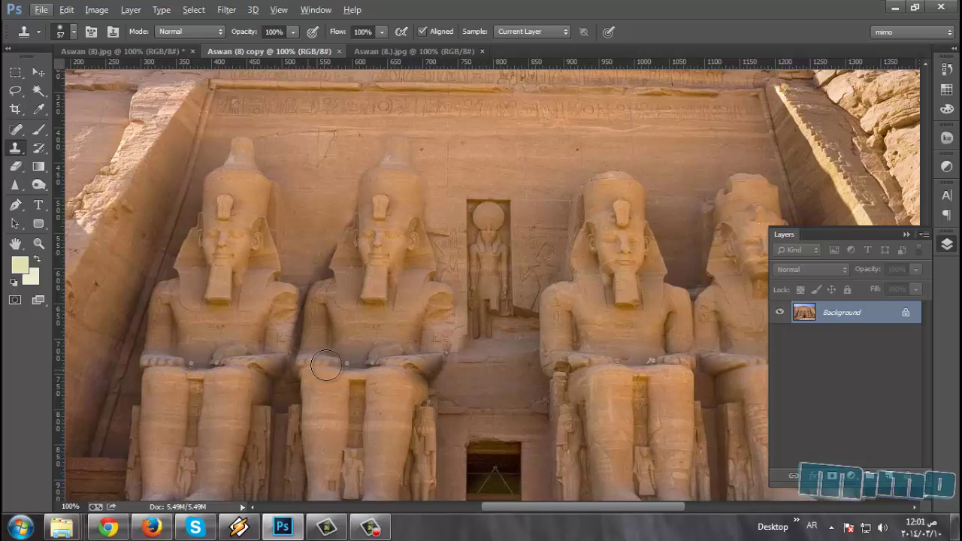
drag(325, 366, 438, 350)
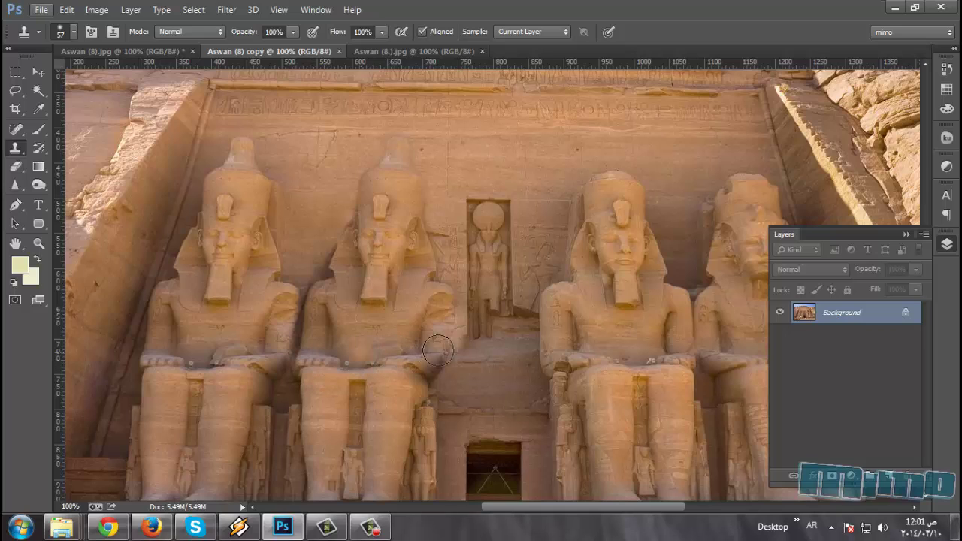
Resample and clone a statue onto the wall above the niche, undoing the stray dab.
alt+click(143, 367)
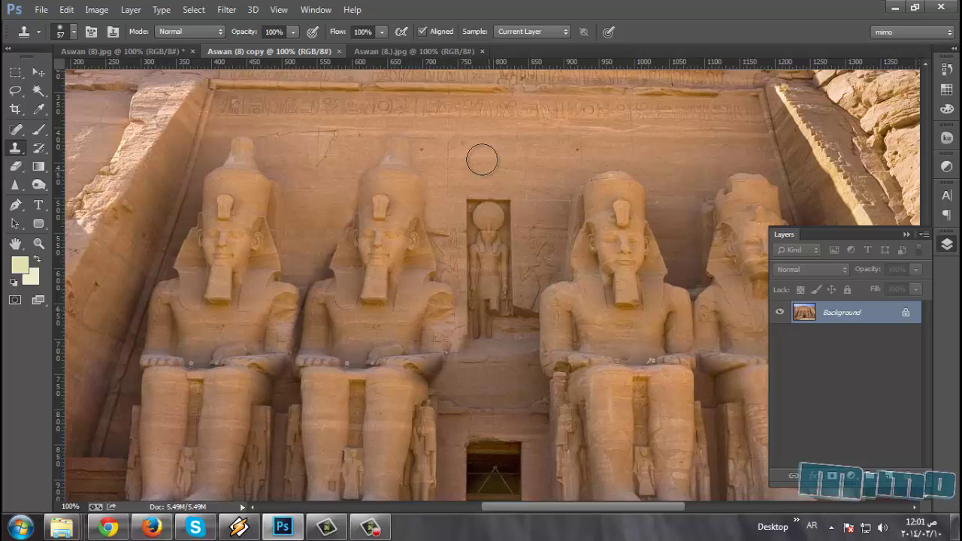
mouse_move(470, 178)
mouse_down()
mouse_move(519, 172)
mouse_move(563, 145)
mouse_move(534, 120)
mouse_move(594, 105)
mouse_move(519, 83)
mouse_move(569, 59)
mouse_move(547, 105)
mouse_move(560, 79)
mouse_up()
mouse_move(471, 136)
mouse_down()
mouse_move(592, 143)
mouse_move(574, 178)
mouse_move(511, 226)
mouse_move(526, 354)
mouse_move(496, 301)
mouse_move(585, 192)
mouse_move(594, 159)
mouse_move(547, 120)
mouse_move(468, 158)
mouse_move(542, 100)
mouse_move(619, 128)
mouse_move(510, 184)
mouse_move(516, 224)
mouse_move(629, 197)
mouse_move(585, 157)
mouse_move(608, 229)
mouse_up()
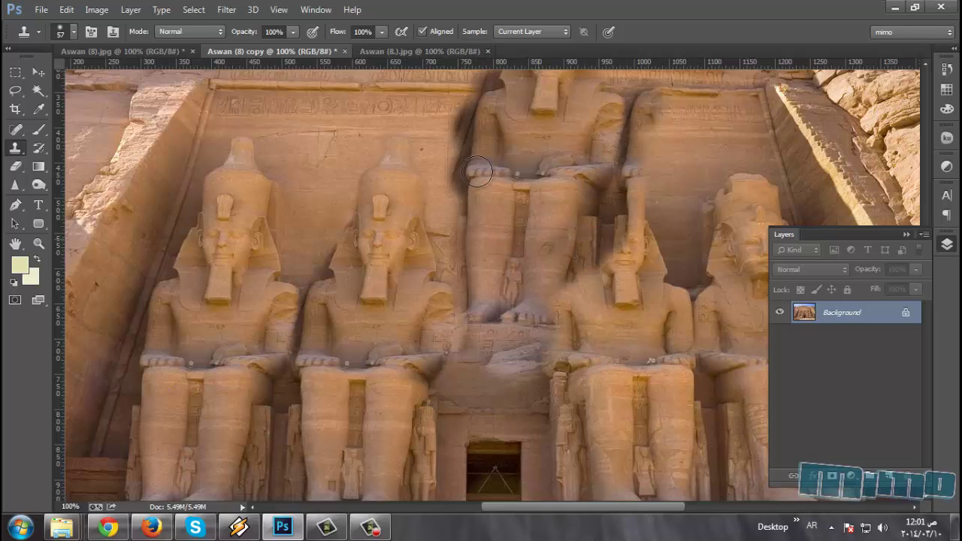
click(304, 162)
key(ctrl+z)
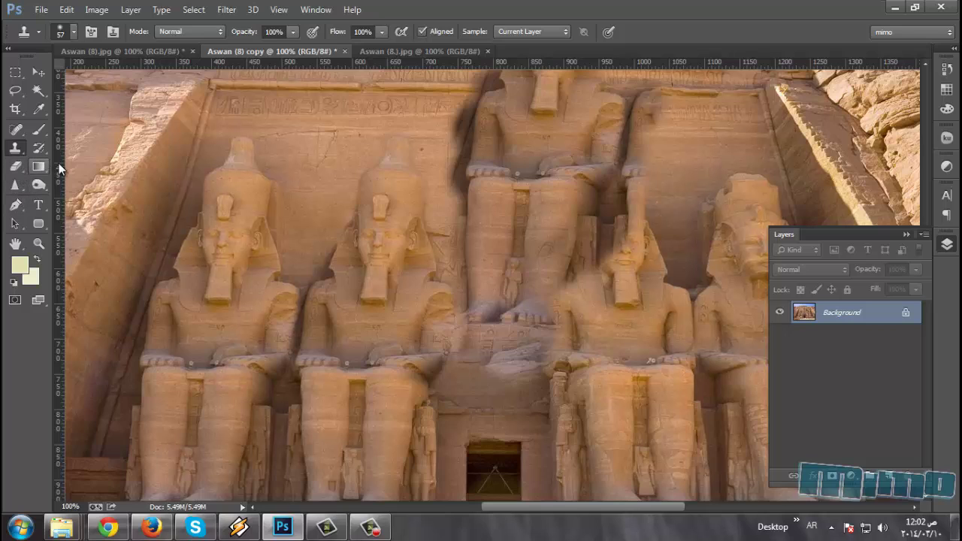
Select the History Brush with a 38 px brush size.
drag(39, 148, 104, 151)
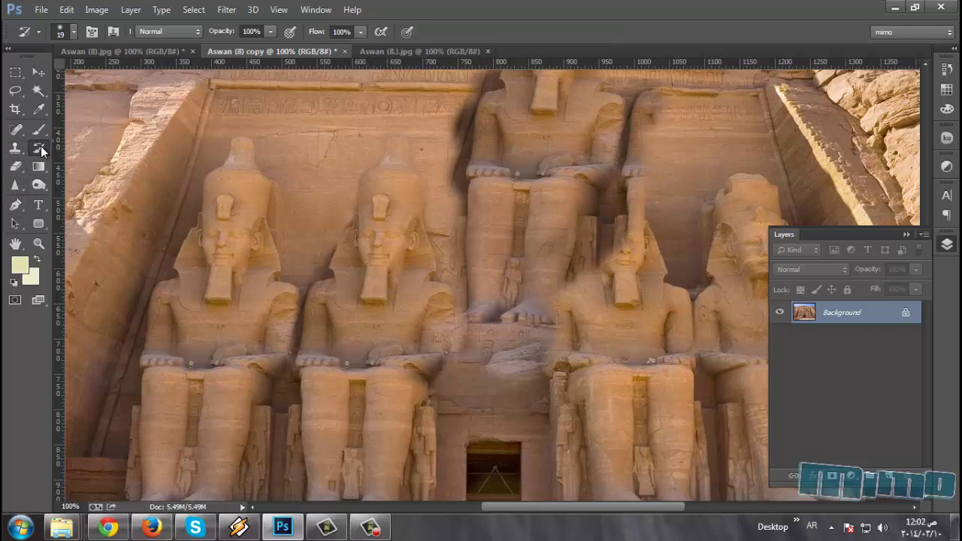
click(342, 175)
right_click(434, 114)
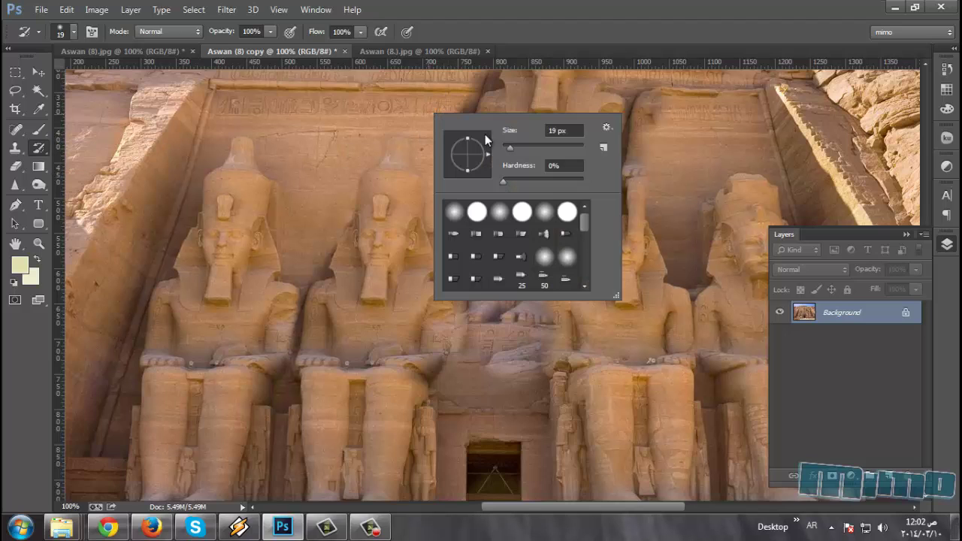
click(563, 131)
text(38)
key(Return)
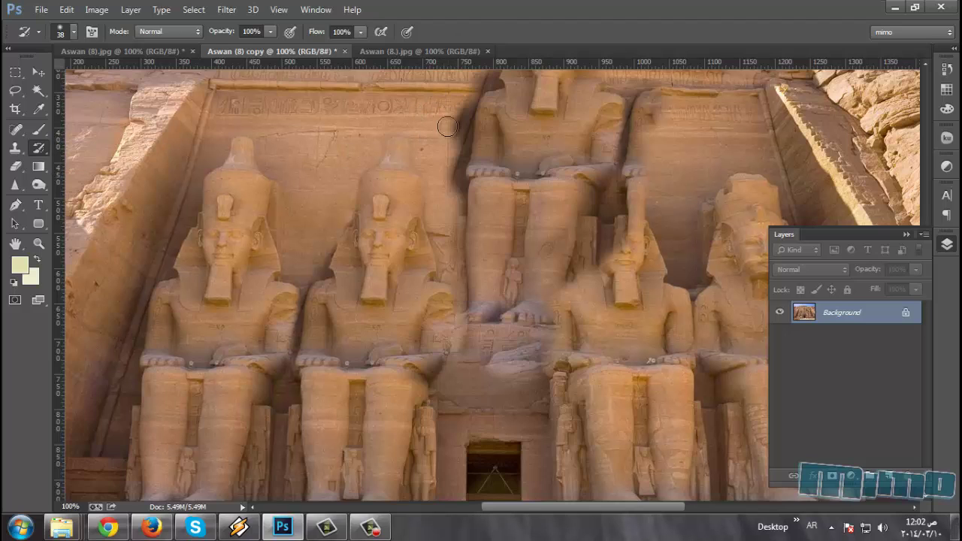
Paint the original wall back over the cloned statue, step back two strokes, then go to Aswan (8.).jpg.
mouse_move(457, 114)
mouse_down()
mouse_move(451, 226)
mouse_move(451, 134)
mouse_move(474, 71)
mouse_up()
mouse_move(667, 163)
mouse_down()
mouse_move(636, 148)
mouse_move(654, 108)
mouse_move(644, 91)
mouse_move(616, 206)
mouse_move(625, 218)
mouse_move(602, 260)
mouse_move(613, 222)
mouse_move(591, 226)
mouse_move(580, 286)
mouse_move(612, 216)
mouse_move(608, 188)
mouse_move(616, 199)
mouse_up()
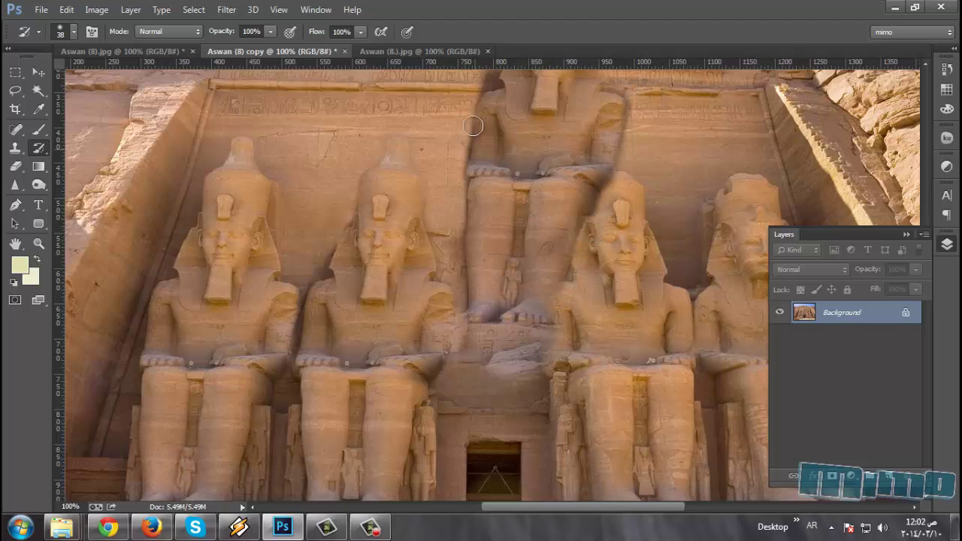
key(ctrl+alt+z)
key(ctrl+alt+z)
key(ctrl+alt+z)
key(ctrl+alt+z)
key(ctrl+alt+z)
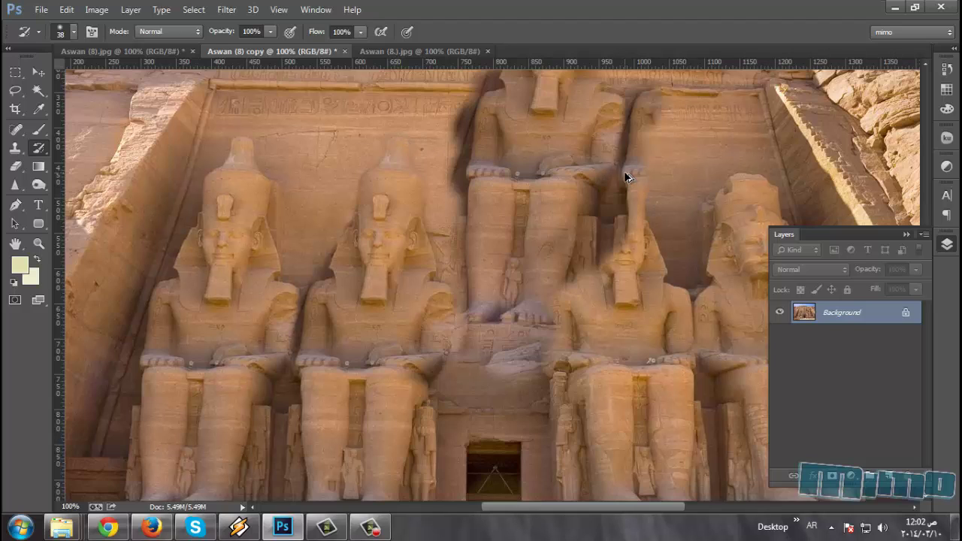
key(ctrl+alt+z)
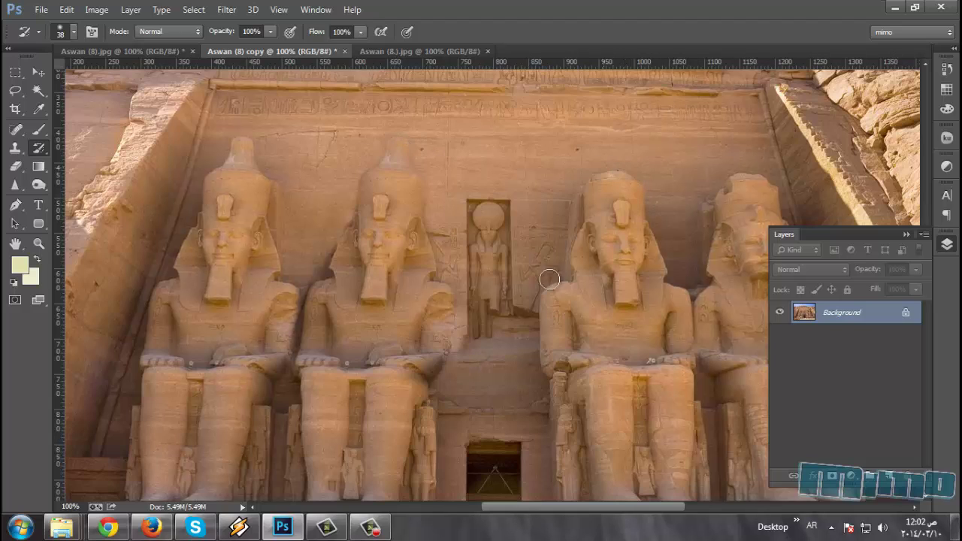
click(415, 52)
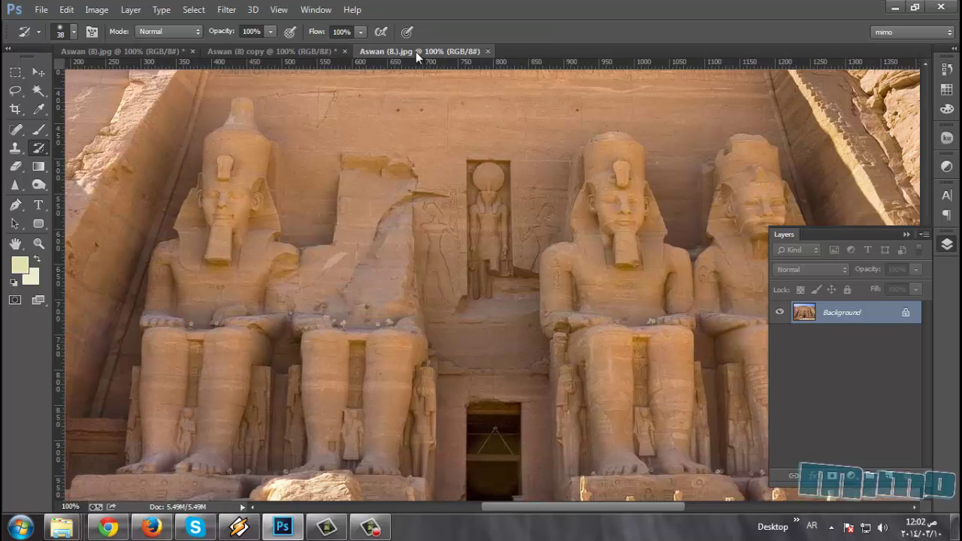
Collapse the Layers panel and select the Clone Stamp tool.
click(906, 234)
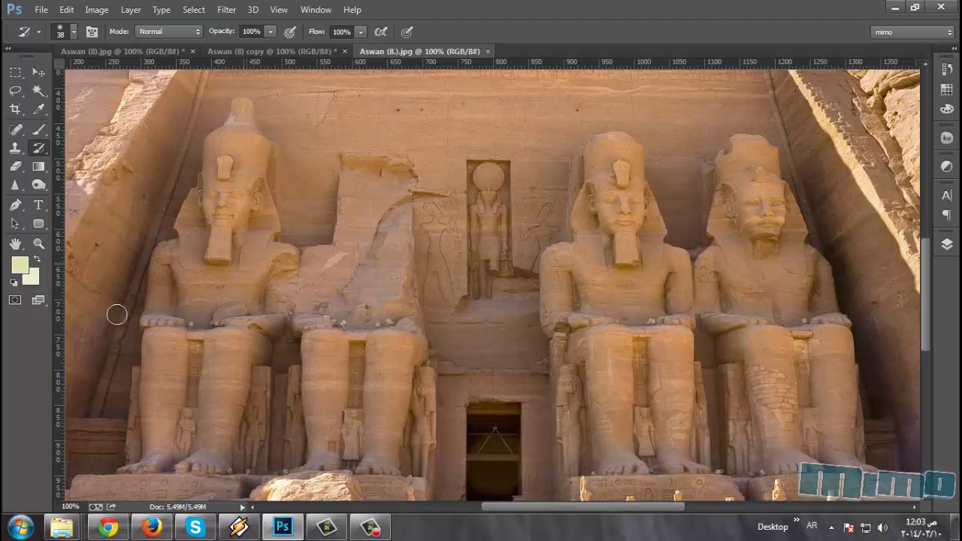
click(17, 153)
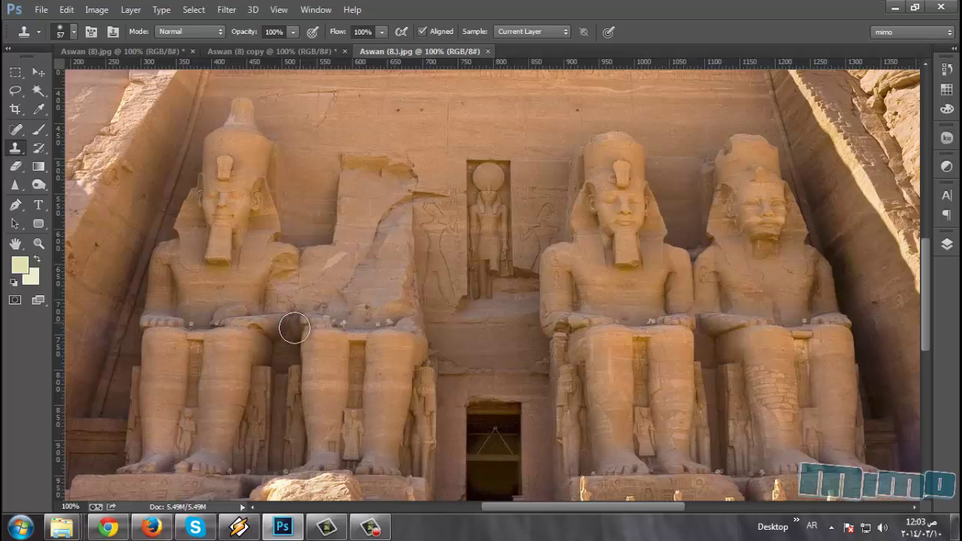
Clone stone from the first statue over the second colossus's knees, face, shoulder and crown.
drag(406, 293, 444, 282)
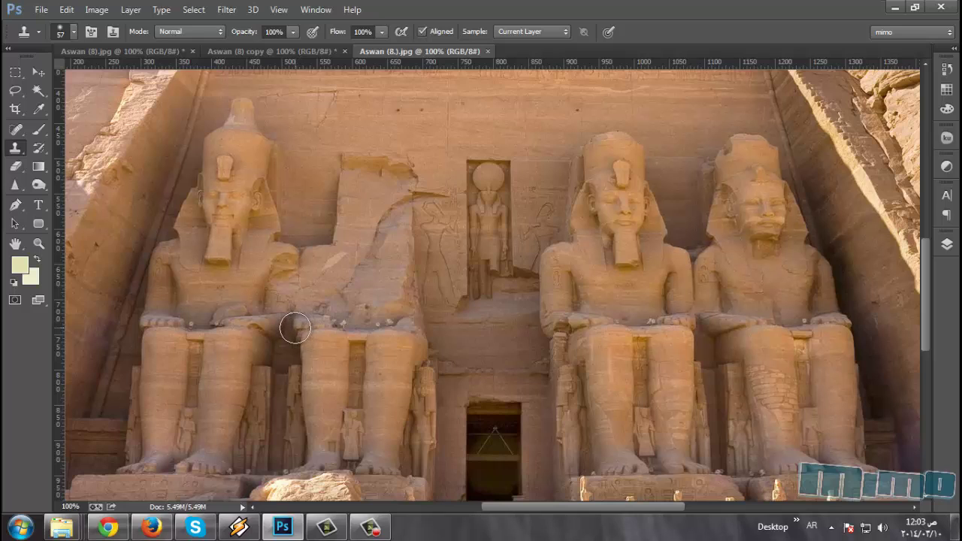
mouse_move(297, 329)
mouse_down()
mouse_move(391, 324)
mouse_move(354, 321)
mouse_move(359, 279)
mouse_move(318, 280)
mouse_move(328, 252)
mouse_up()
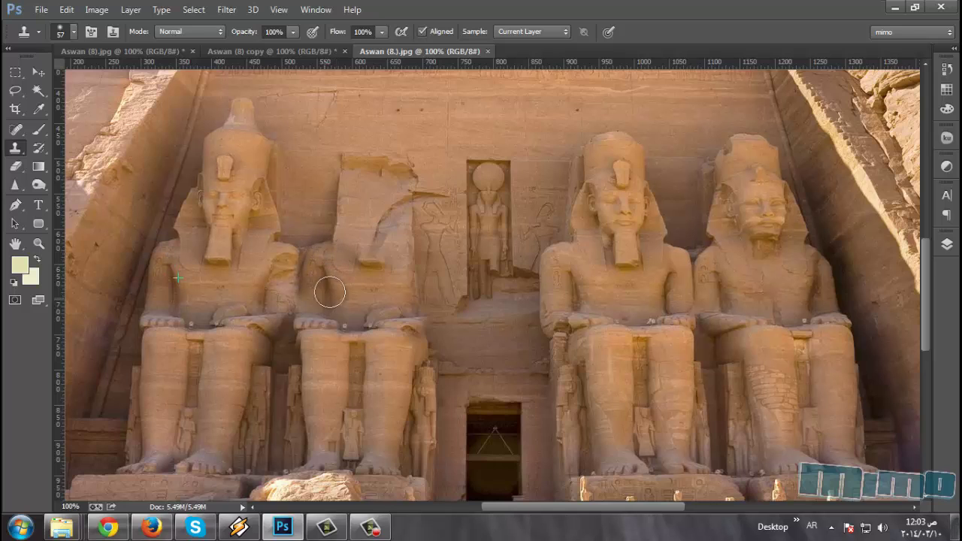
mouse_move(330, 292)
mouse_down()
mouse_move(357, 264)
mouse_move(366, 191)
mouse_move(384, 237)
mouse_move(394, 225)
mouse_move(398, 205)
mouse_move(385, 184)
mouse_move(368, 193)
mouse_move(367, 177)
mouse_move(368, 159)
mouse_move(394, 157)
mouse_move(402, 190)
mouse_move(396, 141)
mouse_move(386, 138)
mouse_move(396, 106)
mouse_move(409, 216)
mouse_move(414, 177)
mouse_move(438, 301)
mouse_up()
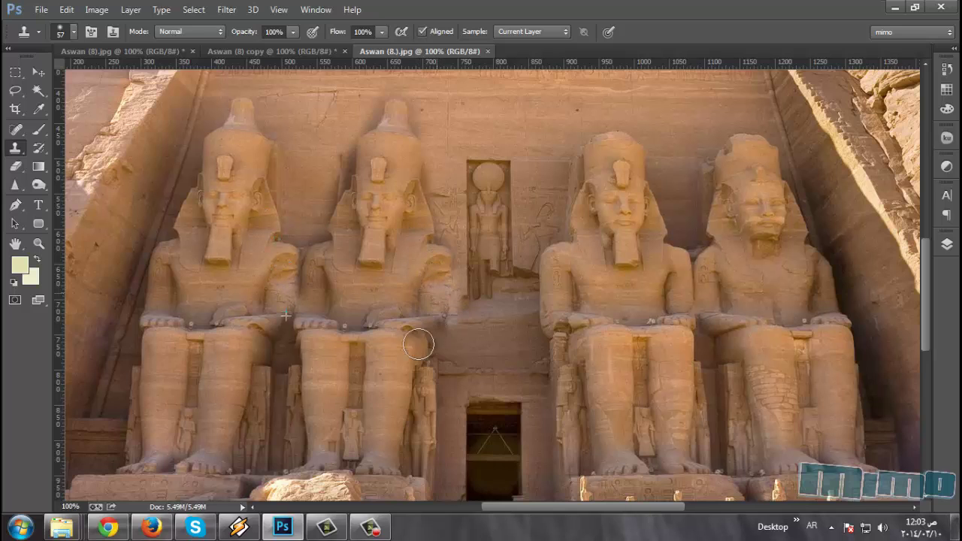
mouse_move(419, 344)
mouse_down()
mouse_move(439, 322)
mouse_move(449, 250)
mouse_move(432, 262)
mouse_up()
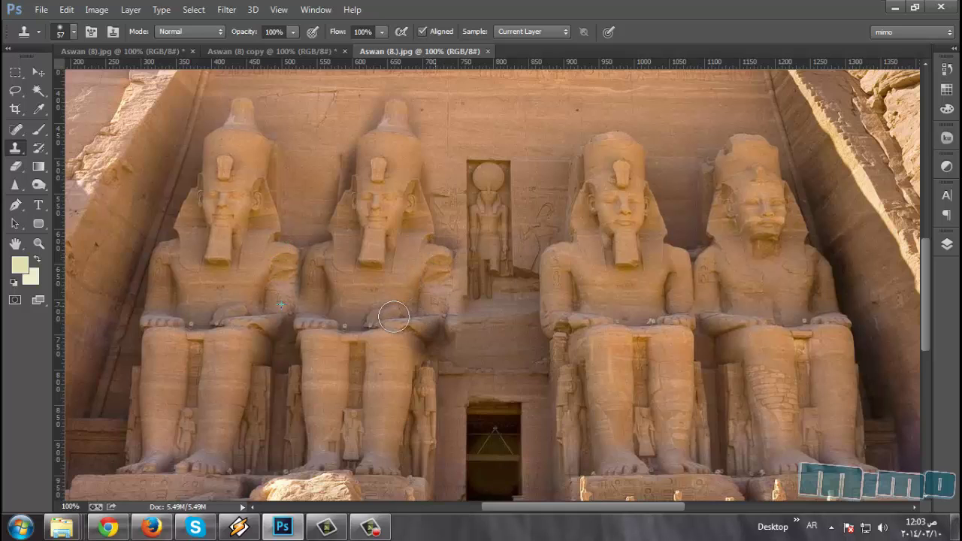
mouse_move(432, 291)
mouse_down()
mouse_move(449, 265)
mouse_move(453, 279)
mouse_move(485, 267)
mouse_move(440, 250)
mouse_up()
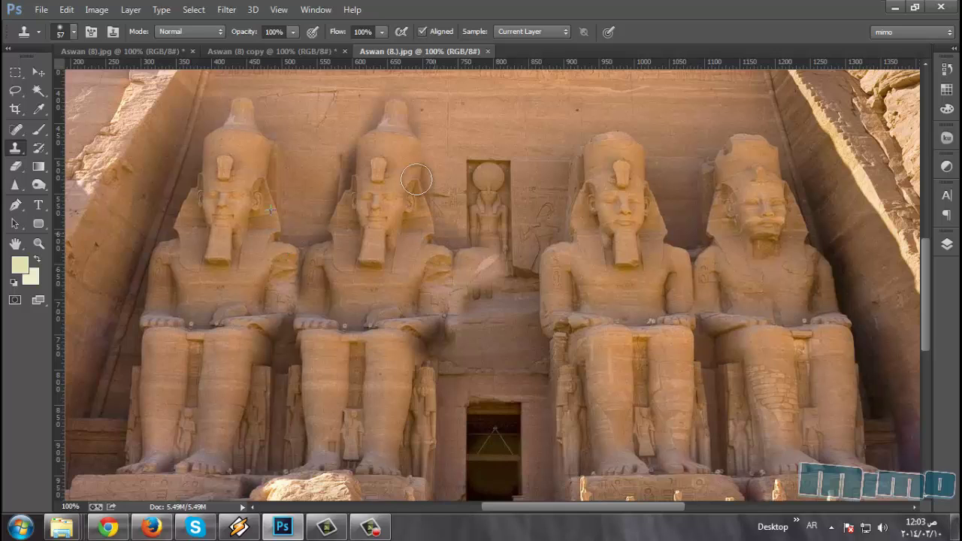
drag(416, 180, 401, 116)
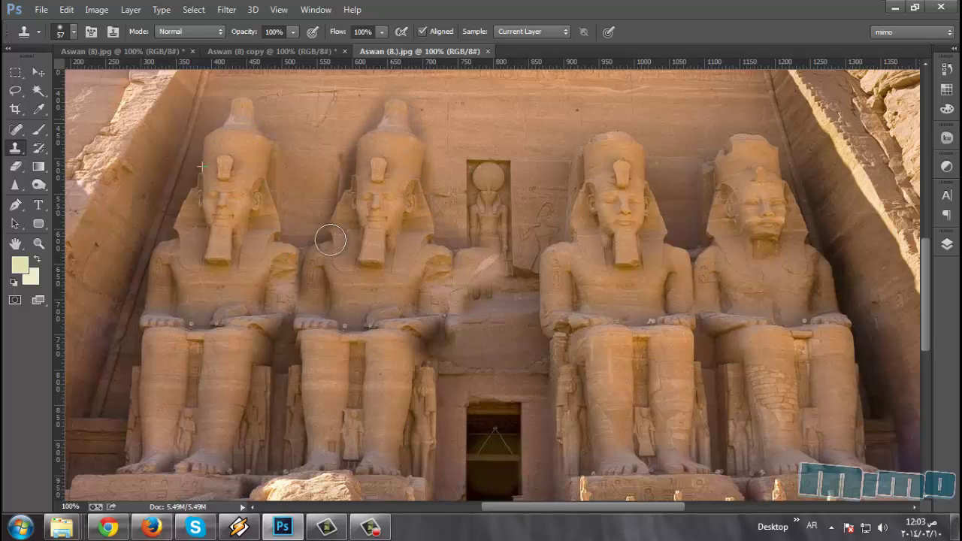
Refine the second colossus's shoulder, knees and headdress, plus a patch by the third statue's leg.
mouse_move(327, 236)
mouse_down()
mouse_move(335, 250)
mouse_move(322, 303)
mouse_move(318, 282)
mouse_up()
mouse_move(343, 320)
mouse_down()
mouse_move(384, 320)
mouse_move(373, 329)
mouse_move(394, 319)
mouse_move(408, 288)
mouse_up()
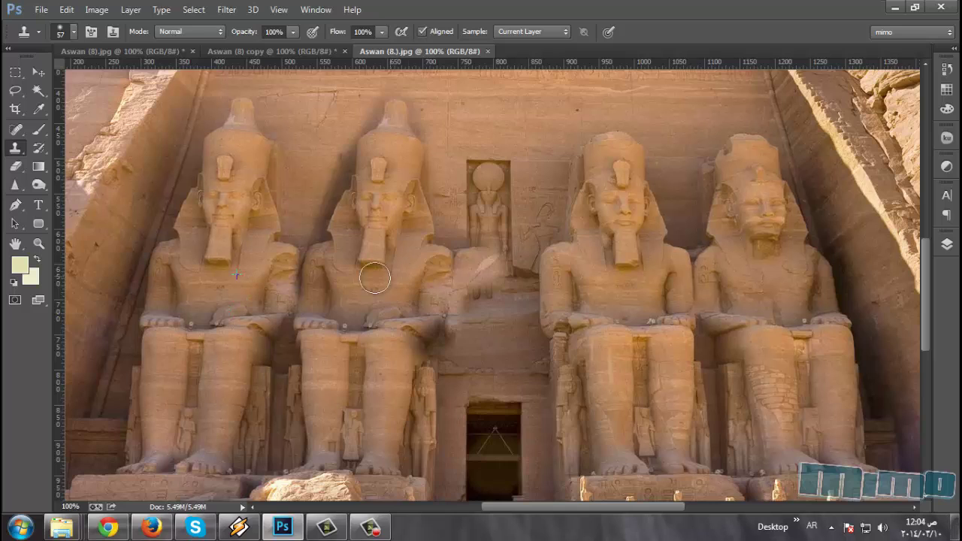
mouse_move(404, 211)
mouse_down()
mouse_move(388, 128)
mouse_move(432, 289)
mouse_up()
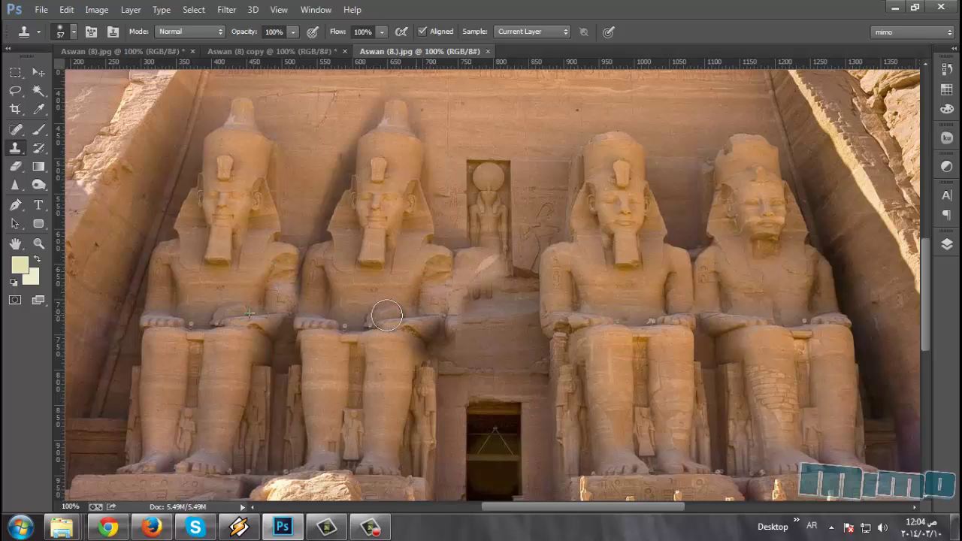
drag(387, 316, 458, 267)
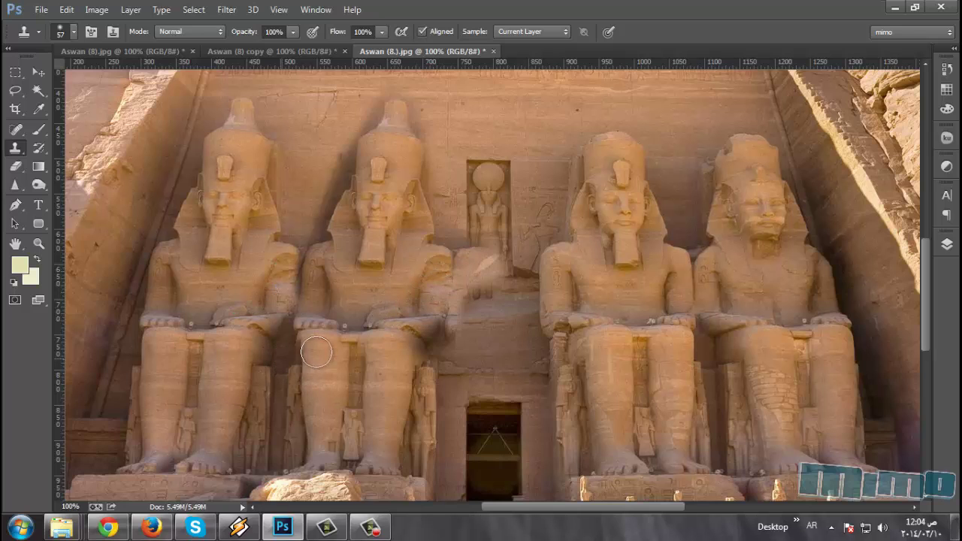
drag(571, 353, 506, 356)
drag(35, 151, 91, 147)
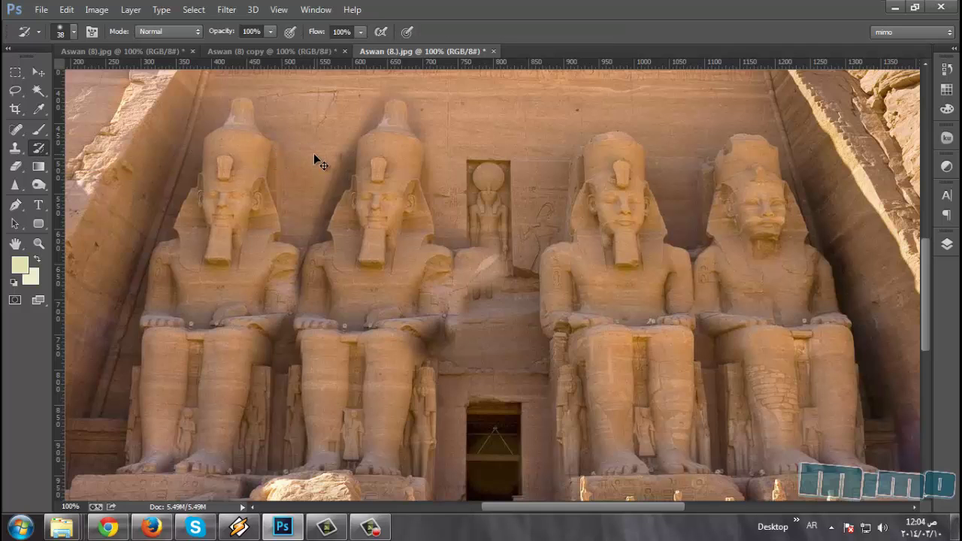
At 400% on the second colossus's head, History-brush away the dark streak beside the headdress.
key(ctrl+plus)
key(ctrl+plus)
key(ctrl+plus)
drag(549, 374, 564, 385)
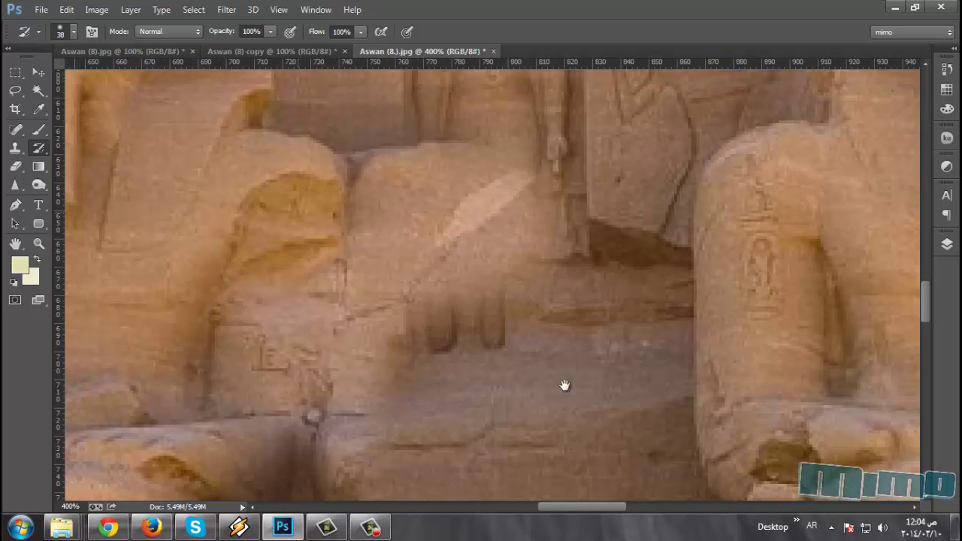
mouse_move(275, 198)
mouse_down()
mouse_move(444, 300)
mouse_move(543, 383)
mouse_move(530, 374)
mouse_move(523, 382)
mouse_up()
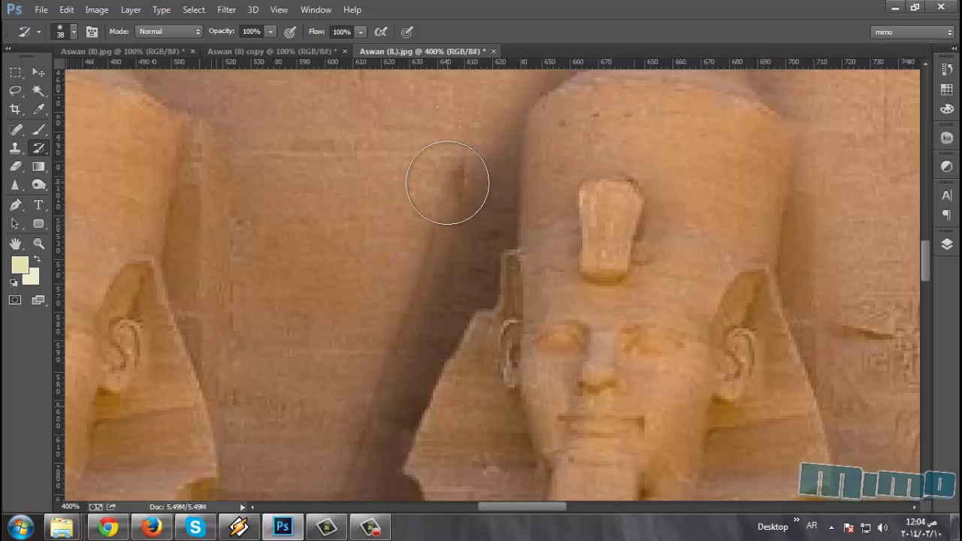
mouse_move(448, 183)
mouse_down()
mouse_move(430, 200)
mouse_move(464, 154)
mouse_move(469, 185)
mouse_move(436, 215)
mouse_move(435, 253)
mouse_move(394, 322)
mouse_up()
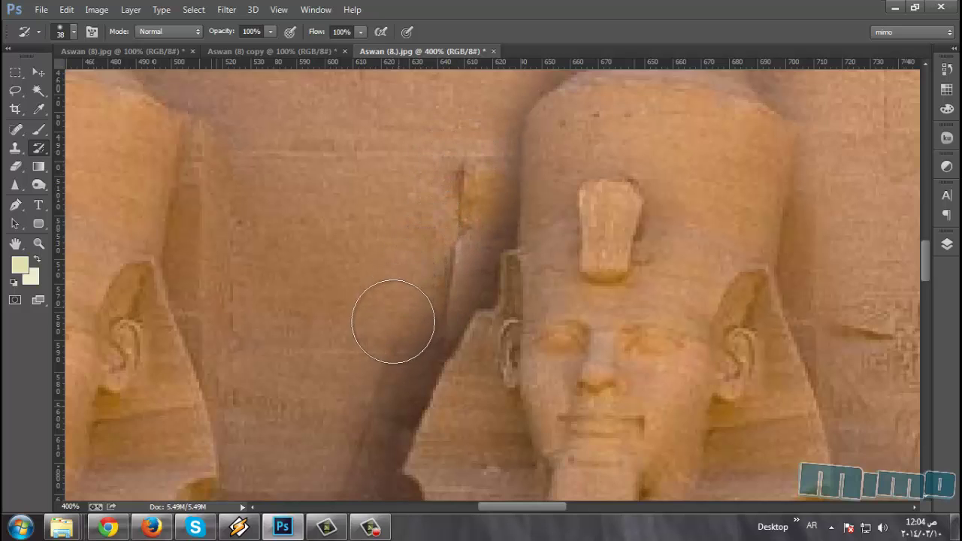
scroll(386, 290, down, 3)
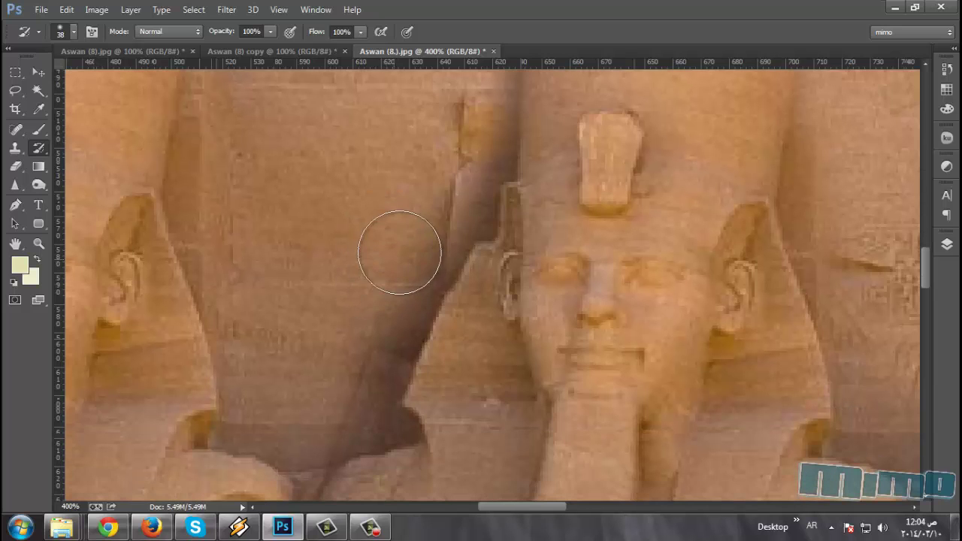
mouse_move(399, 252)
mouse_down()
mouse_move(348, 361)
mouse_move(391, 296)
mouse_move(420, 203)
mouse_up()
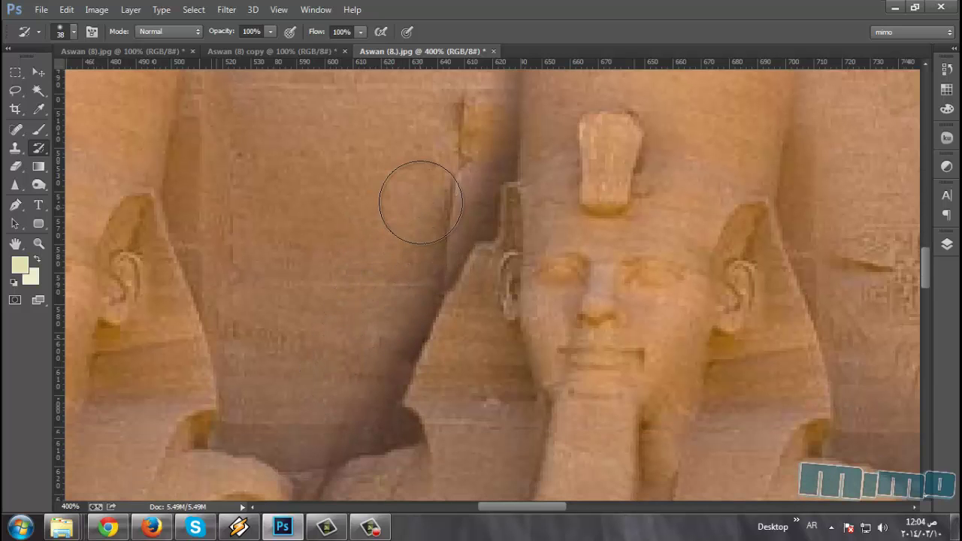
scroll(436, 192, up, 3)
drag(476, 143, 458, 183)
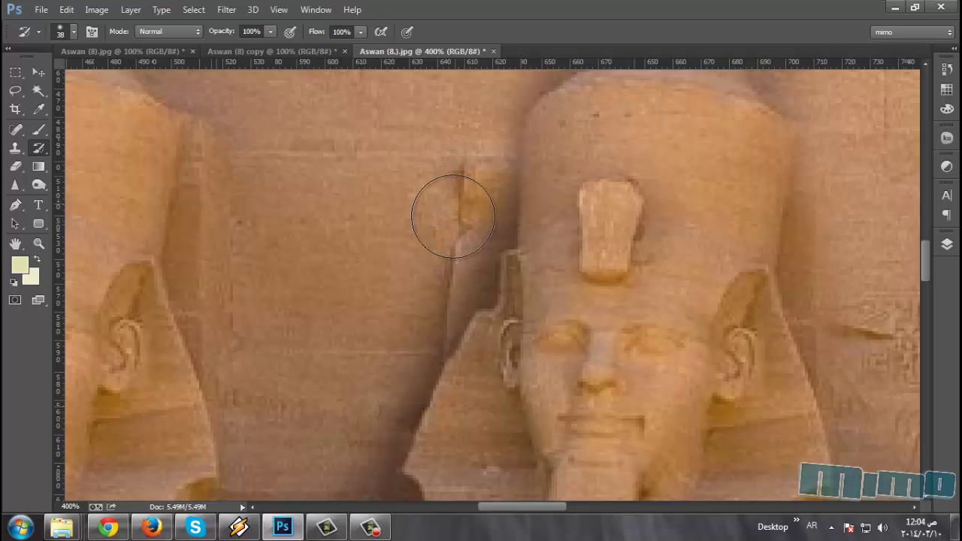
scroll(361, 228, down, 3)
scroll(363, 233, down, 1)
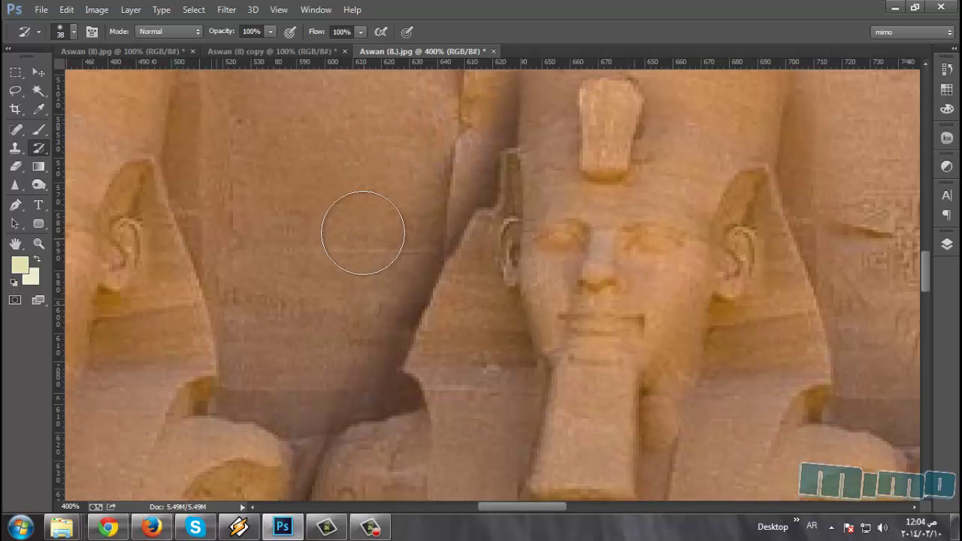
scroll(363, 233, down, 2)
scroll(363, 233, down, 2)
alt+scroll(362, 233, down, 2)
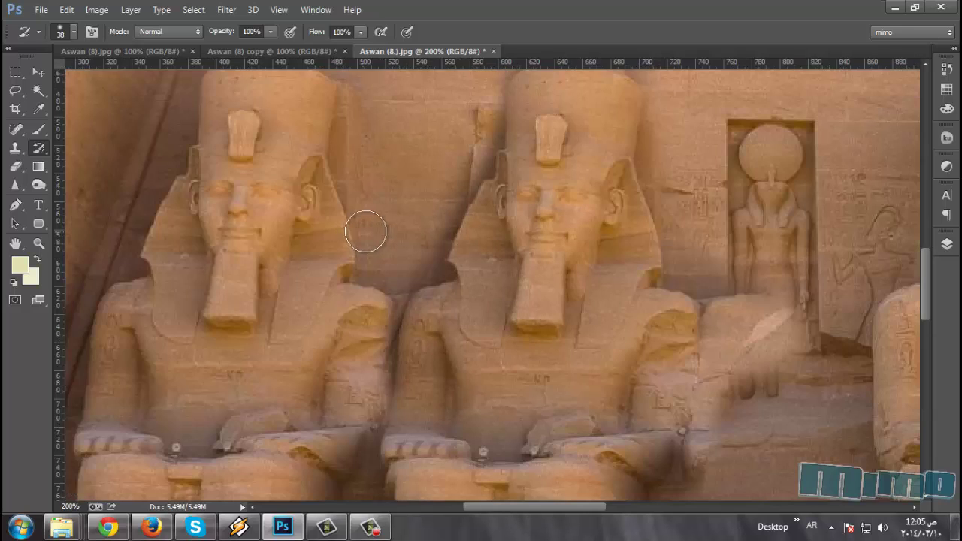
Erase across the second colossus's chin and shoulder, leaving a soft cream patch, then zoom out.
click(17, 167)
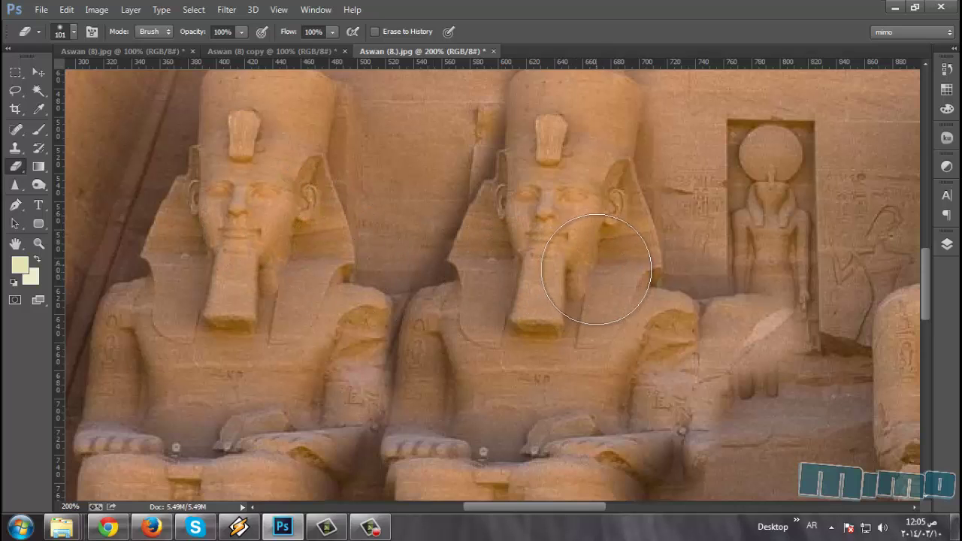
mouse_move(596, 266)
mouse_down()
mouse_move(656, 249)
mouse_move(696, 254)
mouse_up()
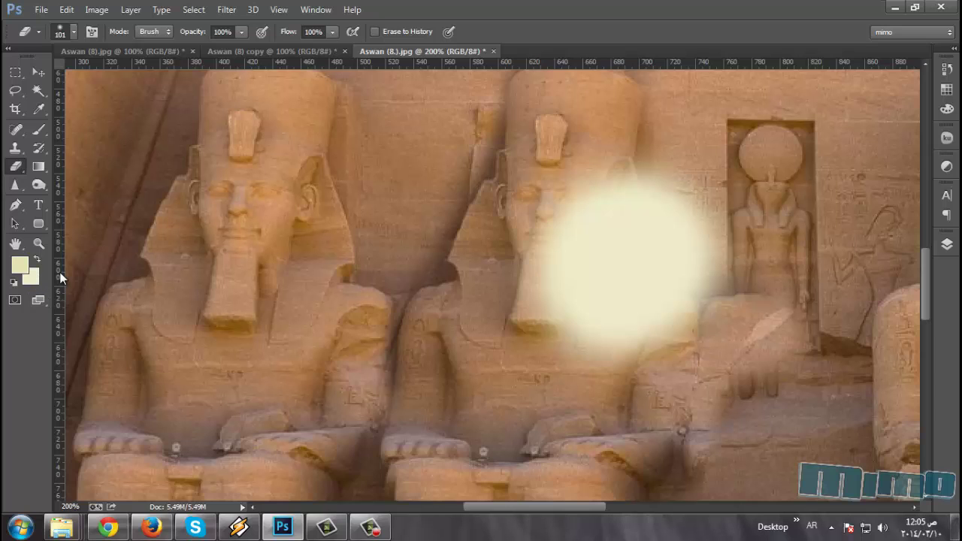
key(ctrl+minus)
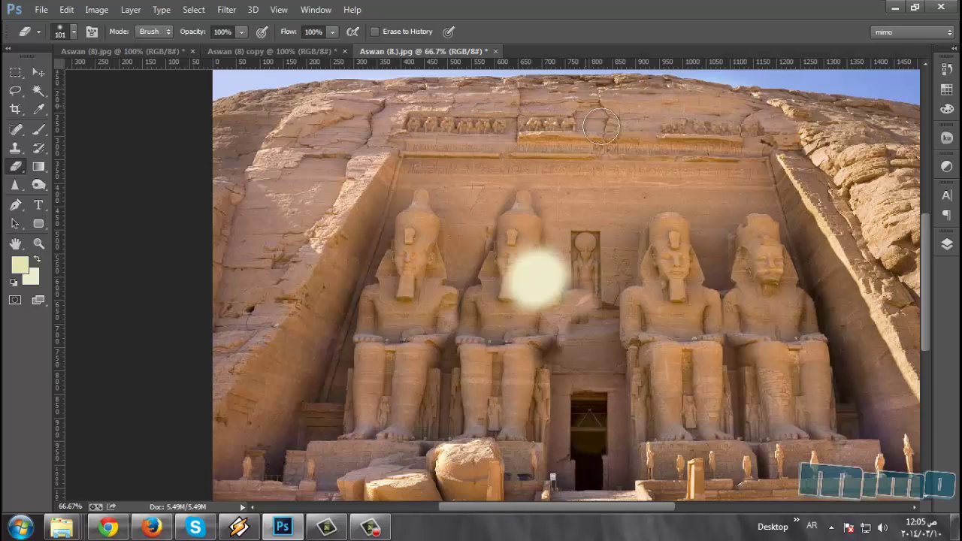
Set the background colour to dark orange b35b0d in the Color Picker.
click(32, 278)
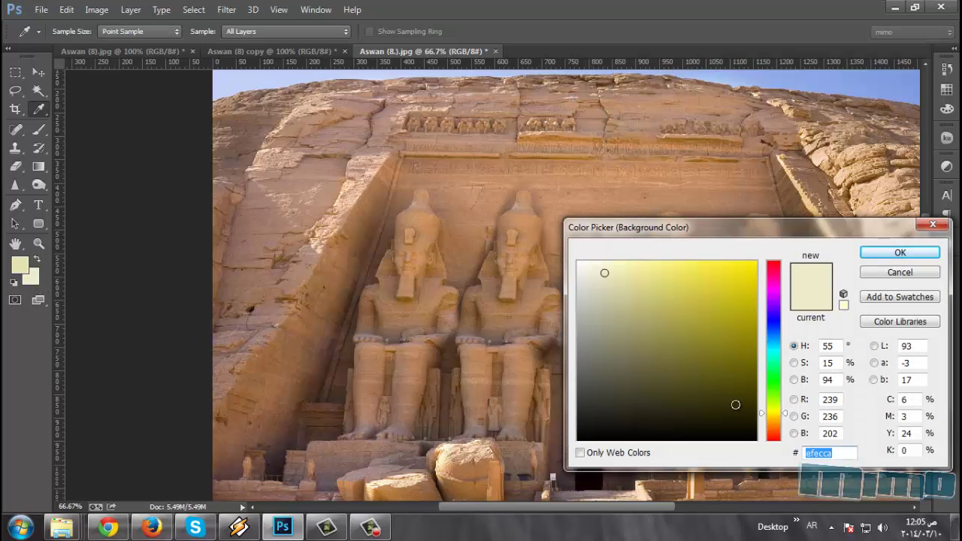
click(774, 426)
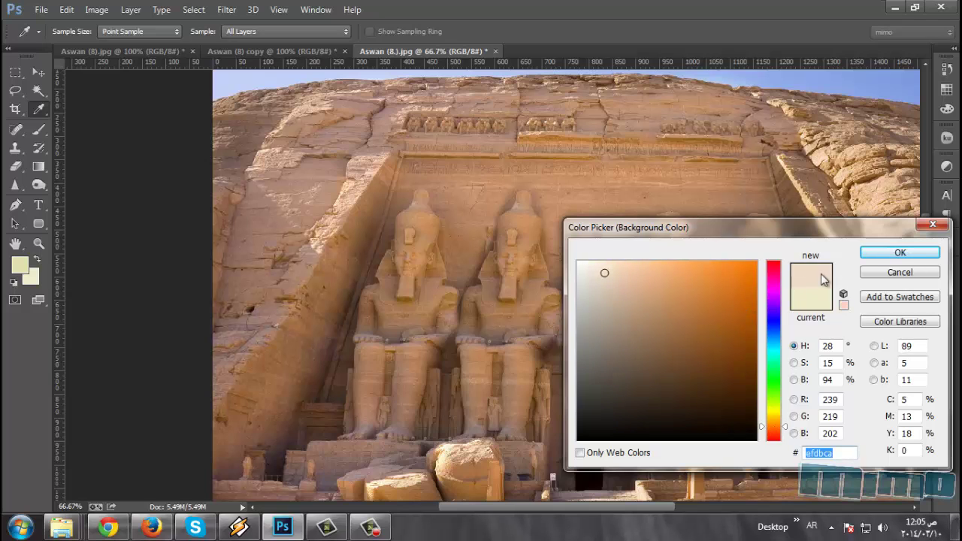
text(b35b0d)
click(911, 251)
key(e)
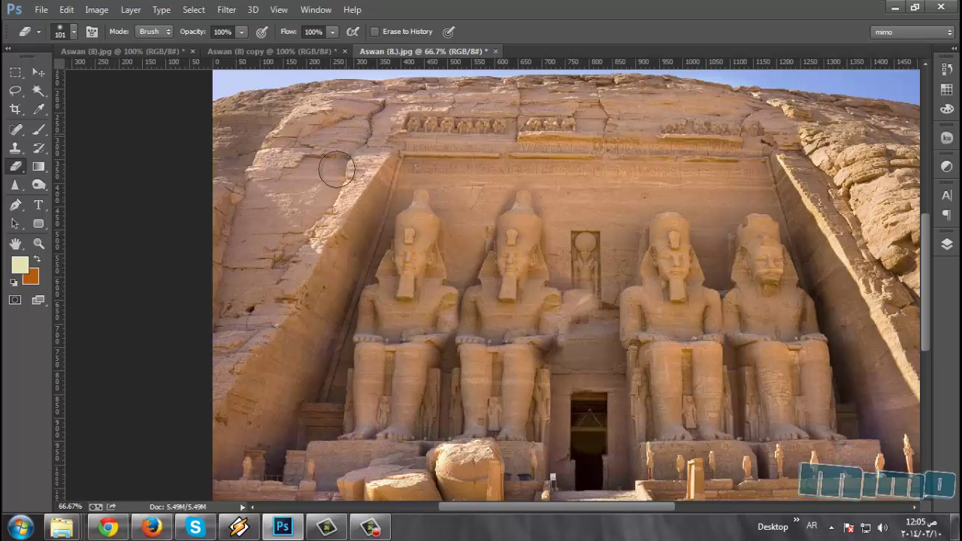
mouse_move(342, 156)
mouse_down()
mouse_move(419, 152)
mouse_move(594, 95)
mouse_move(248, 90)
mouse_move(416, 101)
mouse_move(262, 101)
mouse_move(559, 102)
mouse_up()
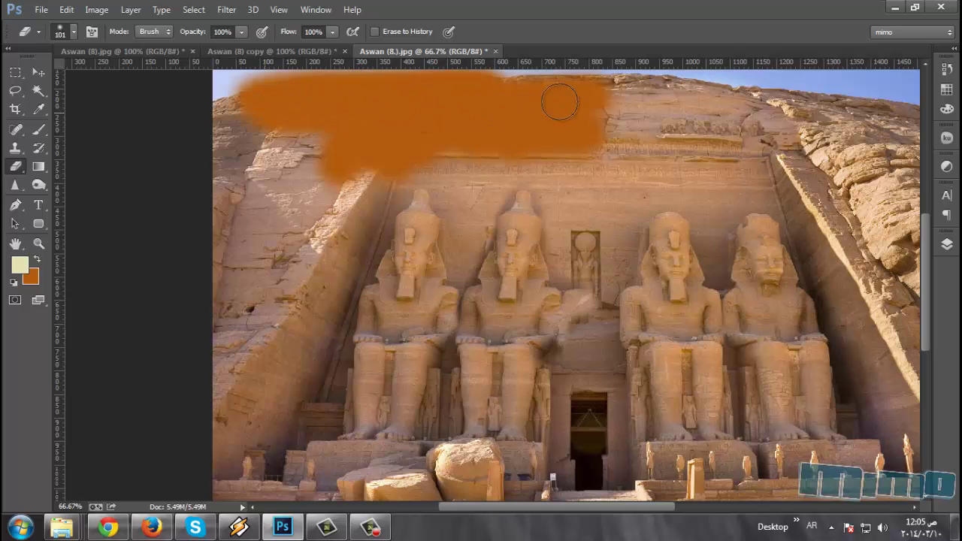
drag(482, 84, 602, 79)
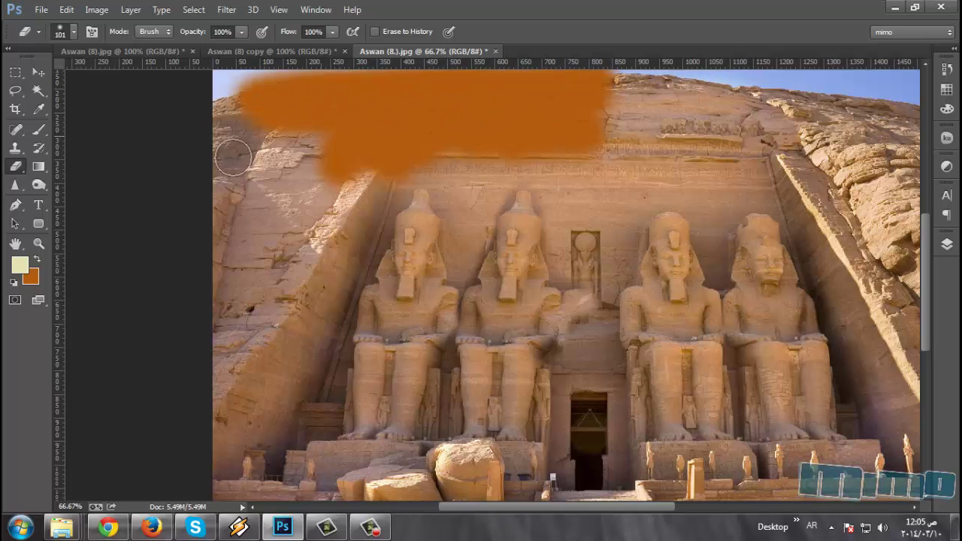
key(ctrl+z)
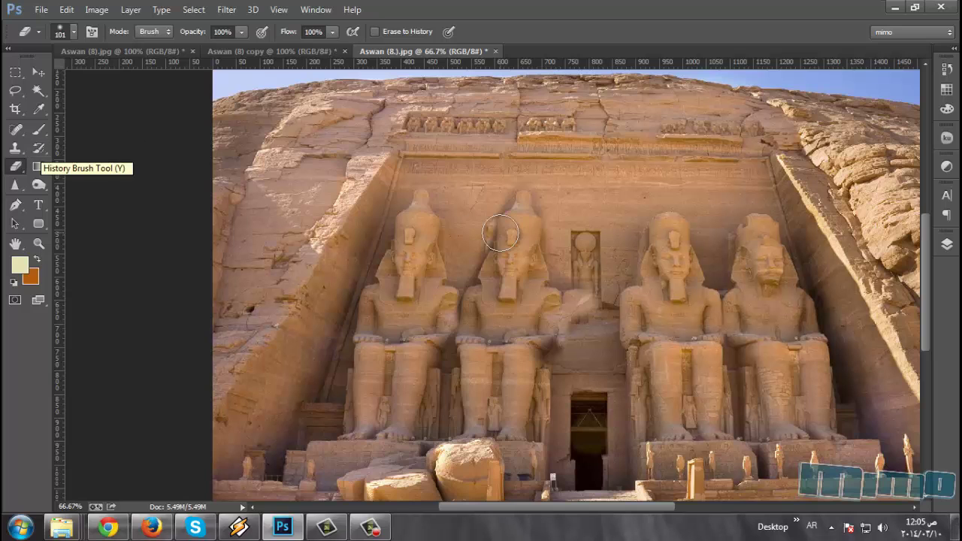
Select the History Brush and inspect the rebuilt statues at 200%, then return to 100%.
click(42, 149)
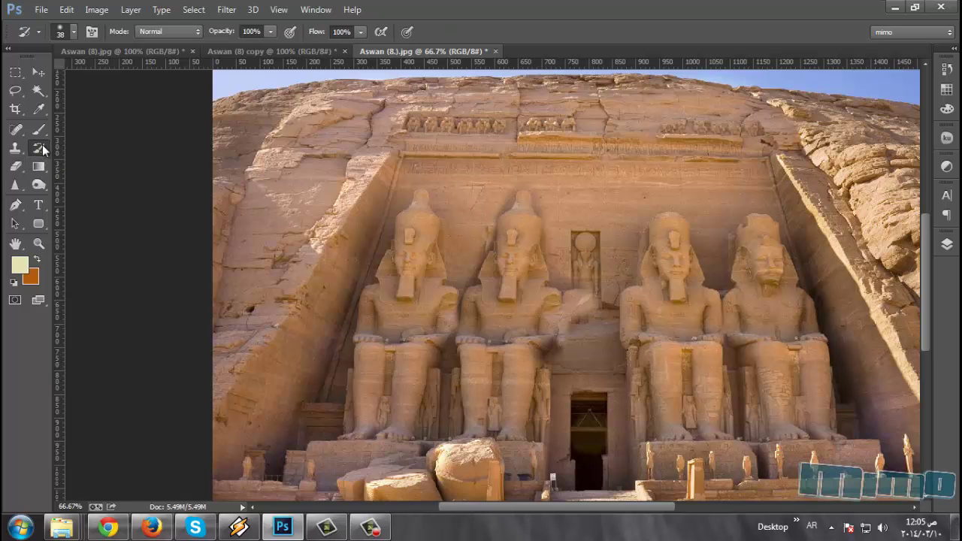
key(ctrl+plus)
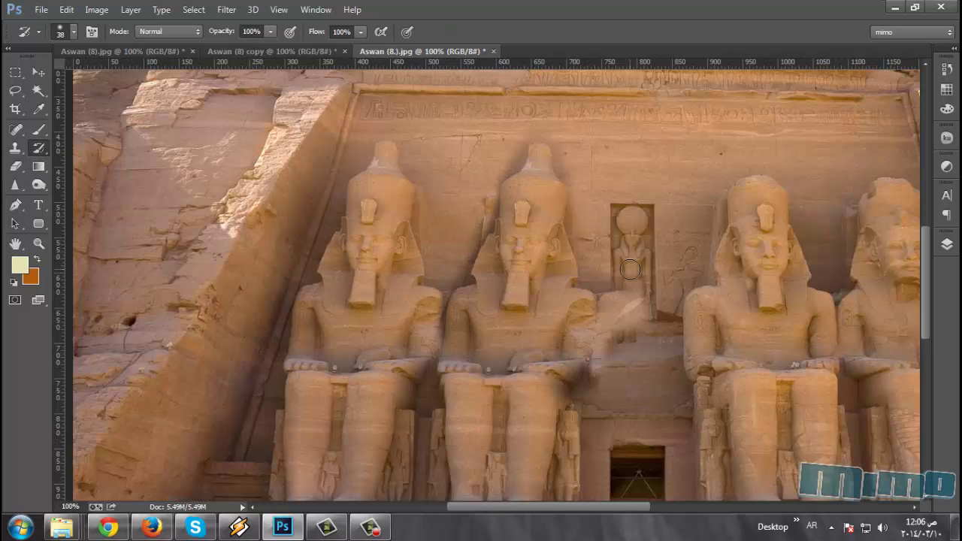
key(ctrl+plus)
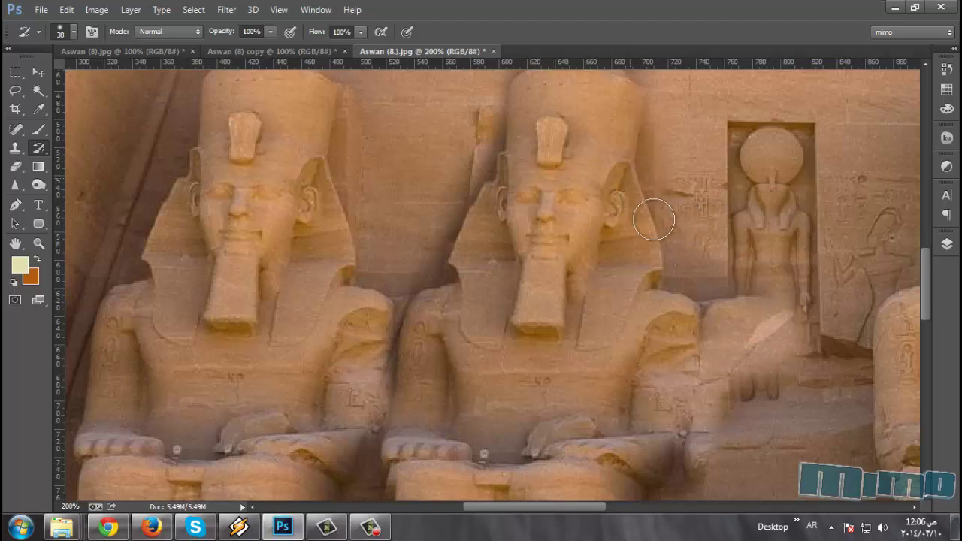
scroll(599, 208, up, 3)
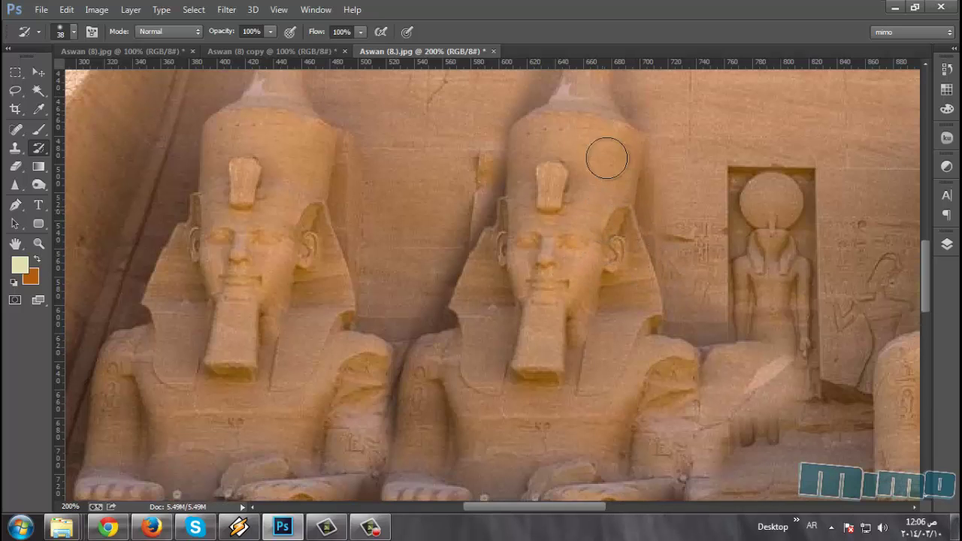
key(ctrl+minus)
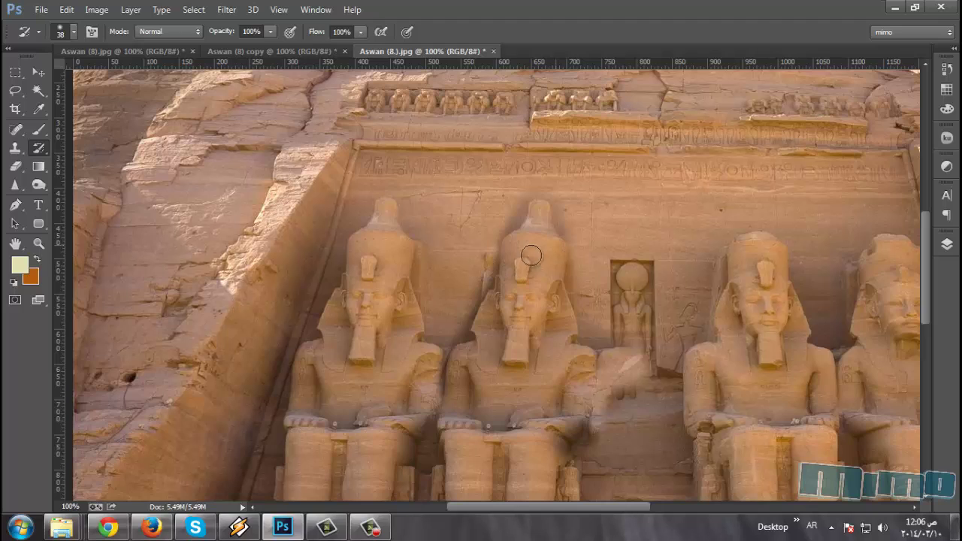
click(40, 154)
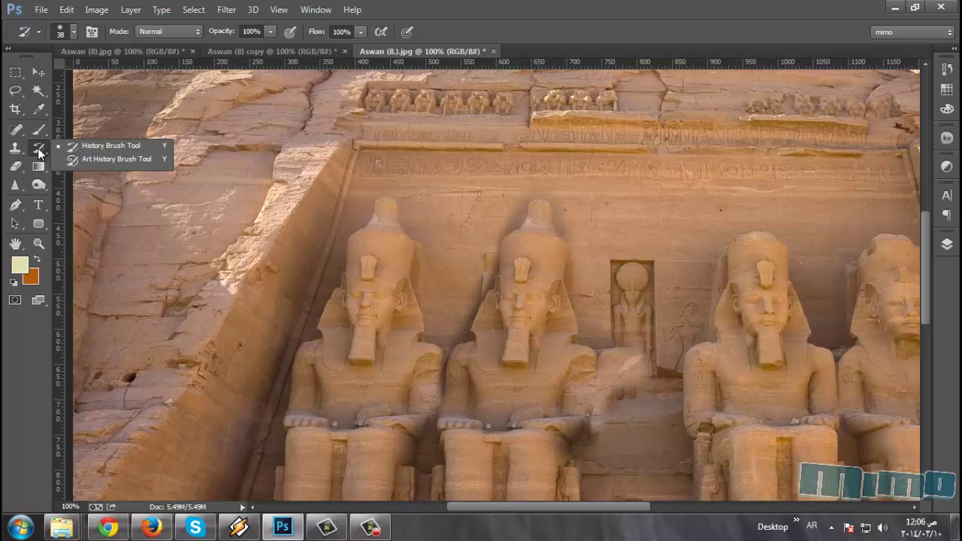
Paint the second colossus's head back to its broken state with a 64 px History Brush, then pick the Eraser.
click(106, 146)
right_click(526, 242)
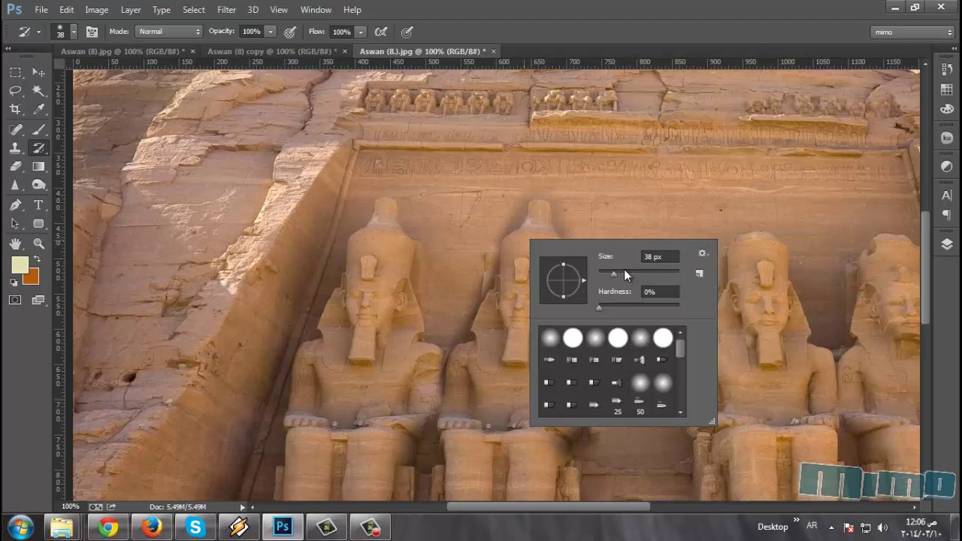
key(Return)
mouse_move(545, 236)
mouse_down()
mouse_move(530, 215)
mouse_move(518, 266)
mouse_move(542, 262)
mouse_move(512, 315)
mouse_move(546, 275)
mouse_move(515, 354)
mouse_move(560, 301)
mouse_move(491, 359)
mouse_move(552, 386)
mouse_move(557, 223)
mouse_move(515, 261)
mouse_move(511, 239)
mouse_move(545, 242)
mouse_move(569, 322)
mouse_move(552, 307)
mouse_move(571, 300)
mouse_move(513, 289)
mouse_up()
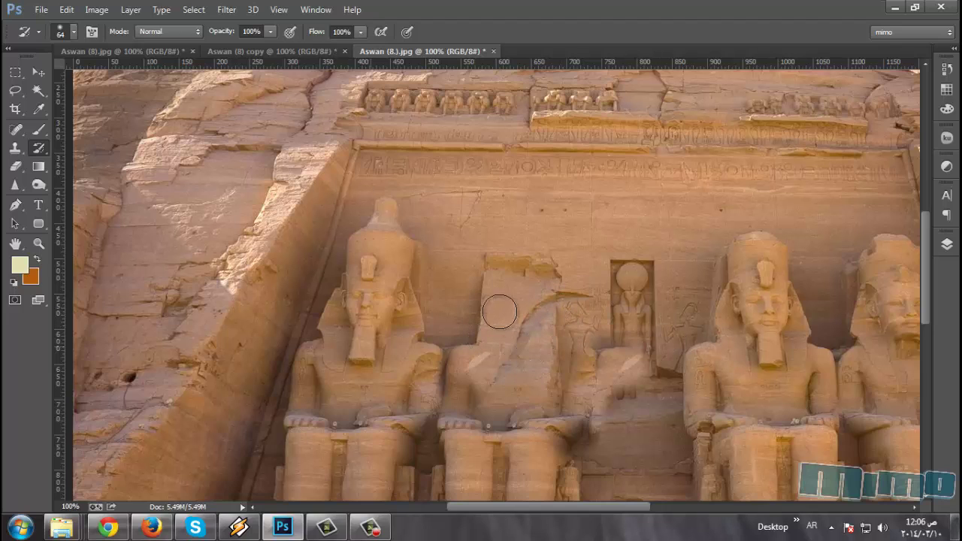
right_click(38, 151)
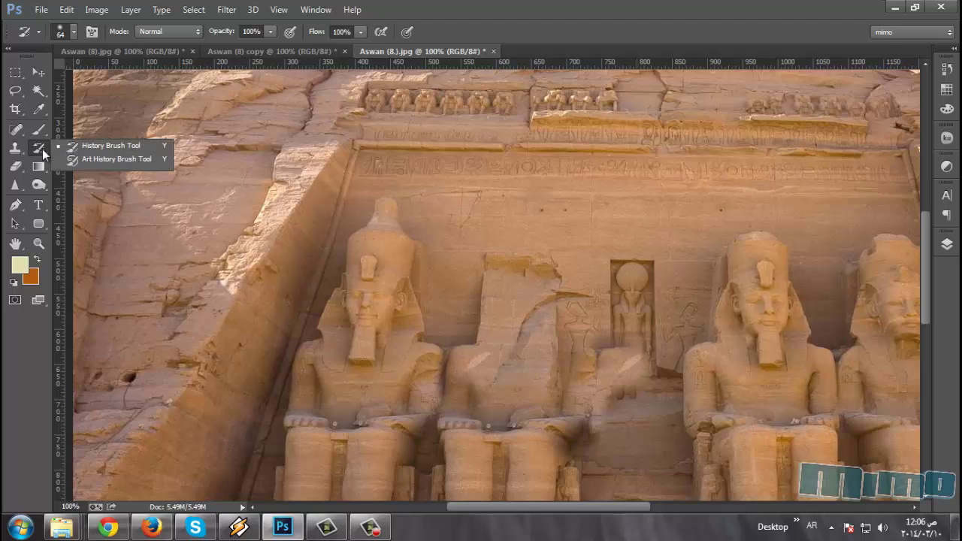
click(15, 166)
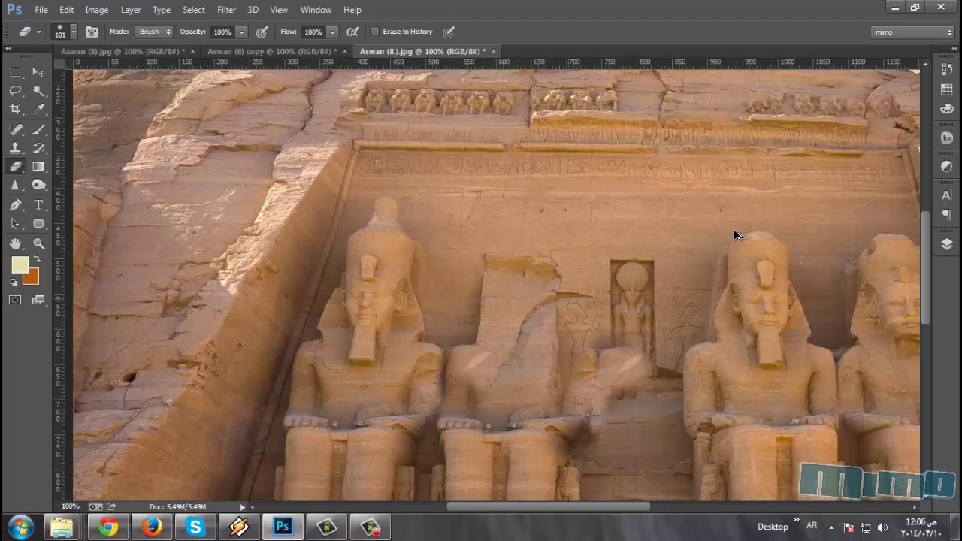
Restore the rebuilt second colossus and zoom to 400% on its crown.
key(ctrl+alt+z)
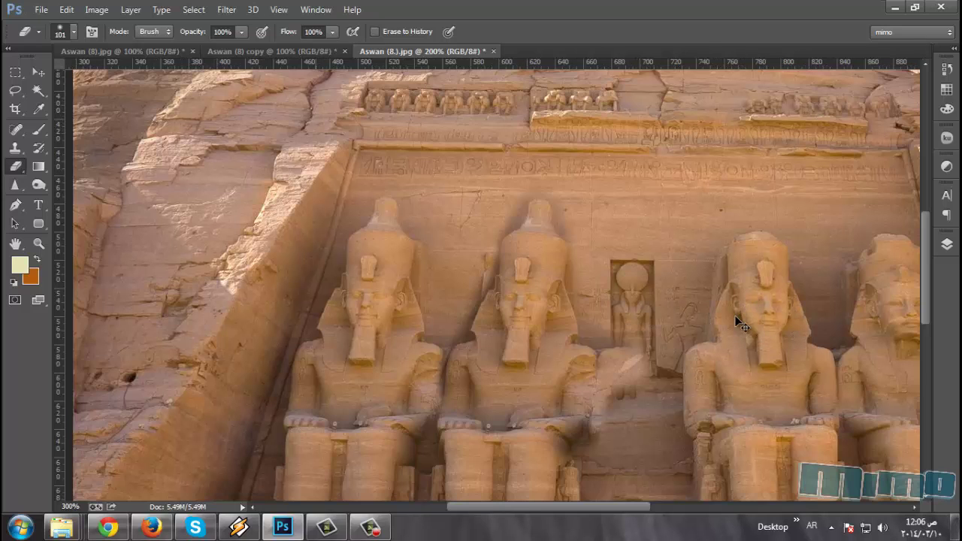
key(ctrl+plus)
key(ctrl+plus)
drag(666, 263, 586, 403)
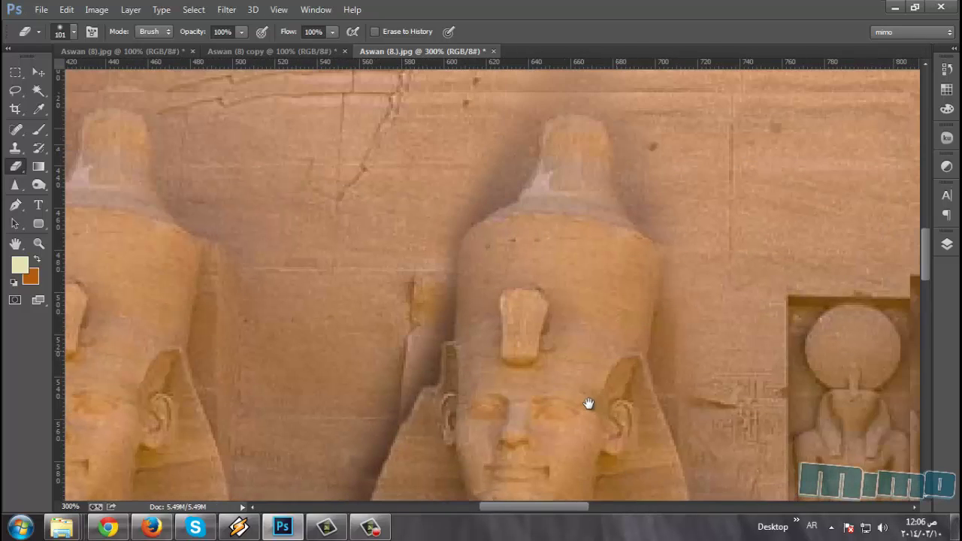
key(ctrl+plus)
key(ctrl+alt+z)
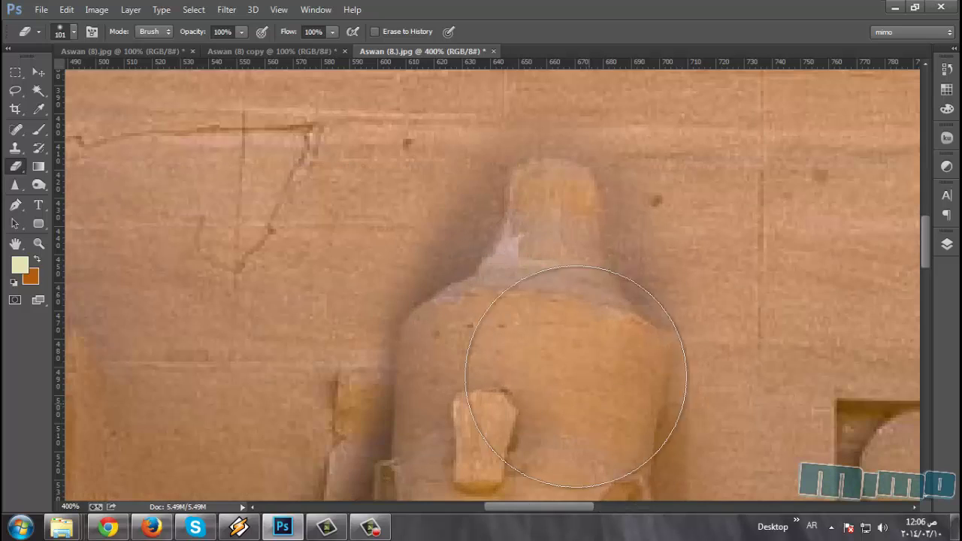
Lighten the dark shadow left of the crown with a 22 px History Brush.
click(39, 148)
right_click(361, 180)
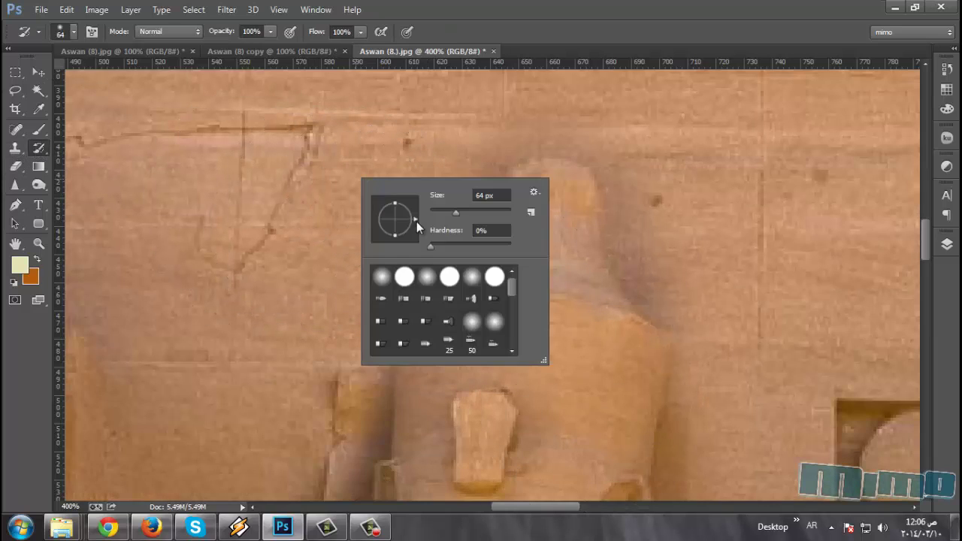
text(22)
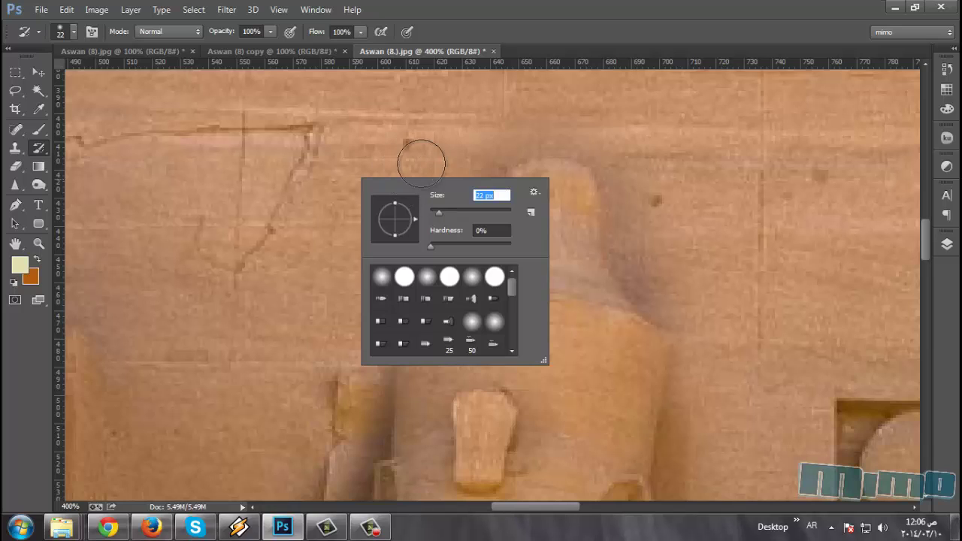
key(Return)
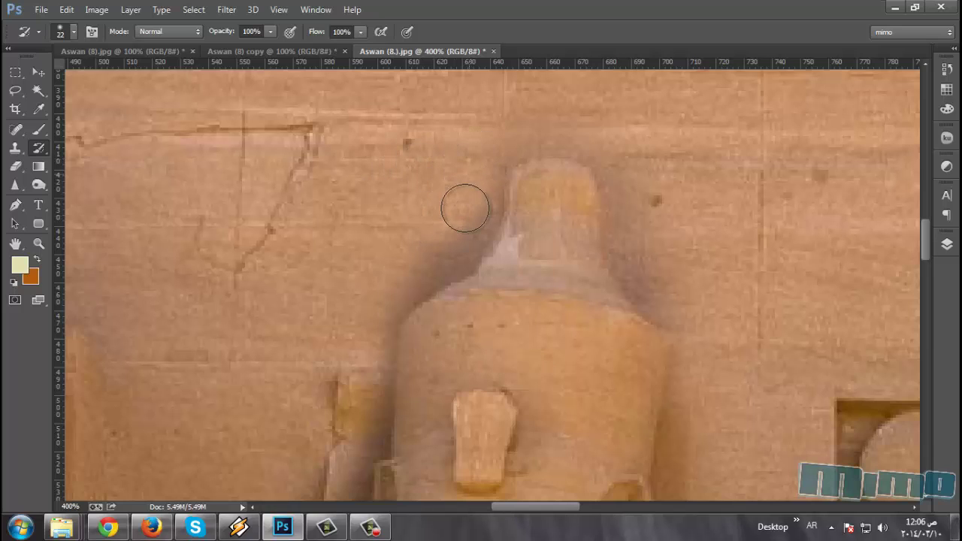
drag(477, 197, 318, 186)
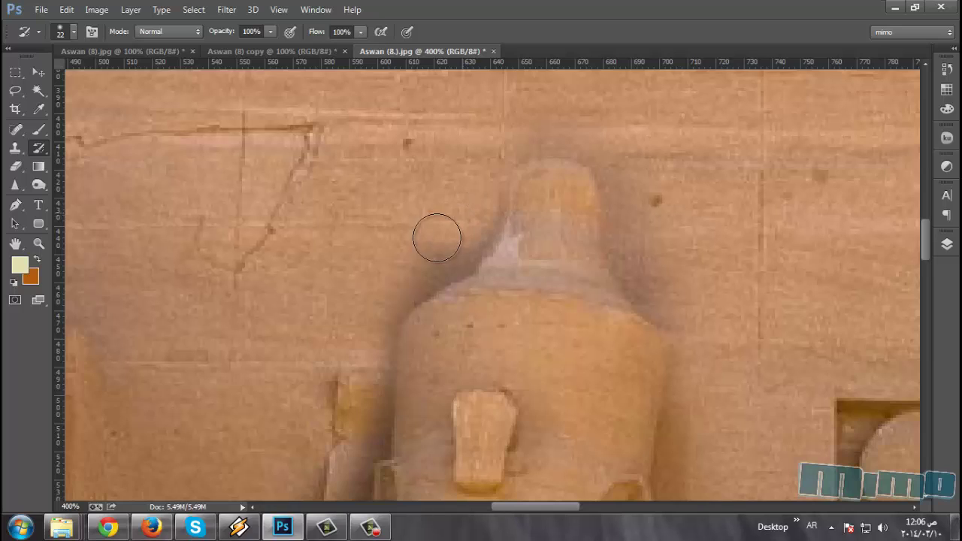
right_click(342, 197)
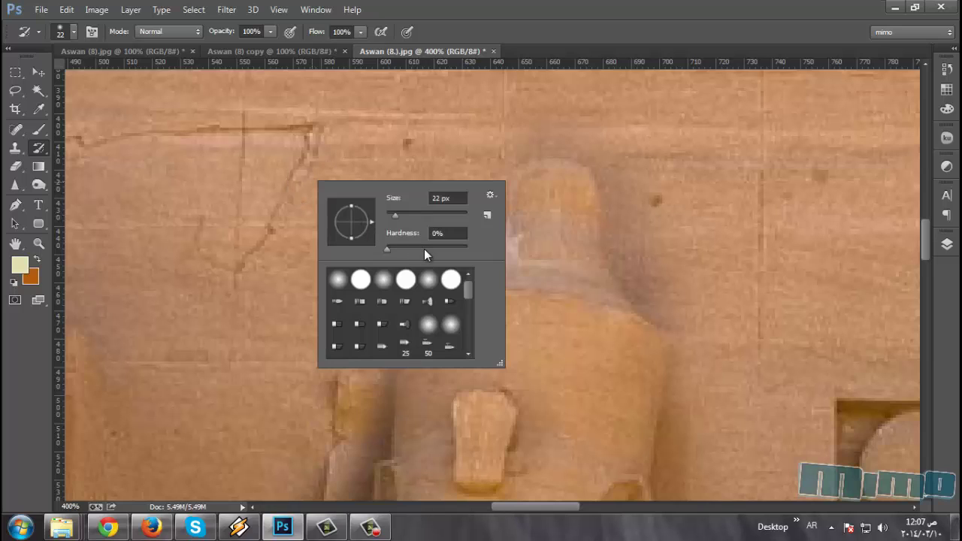
Try the restoring brush at 0% and then 100% hardness.
drag(424, 249, 428, 249)
drag(422, 250, 380, 256)
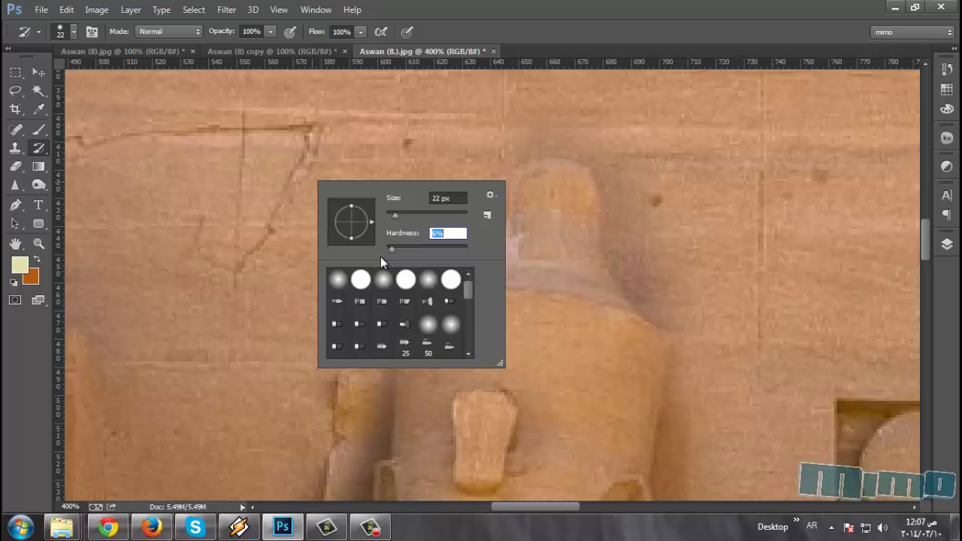
click(666, 217)
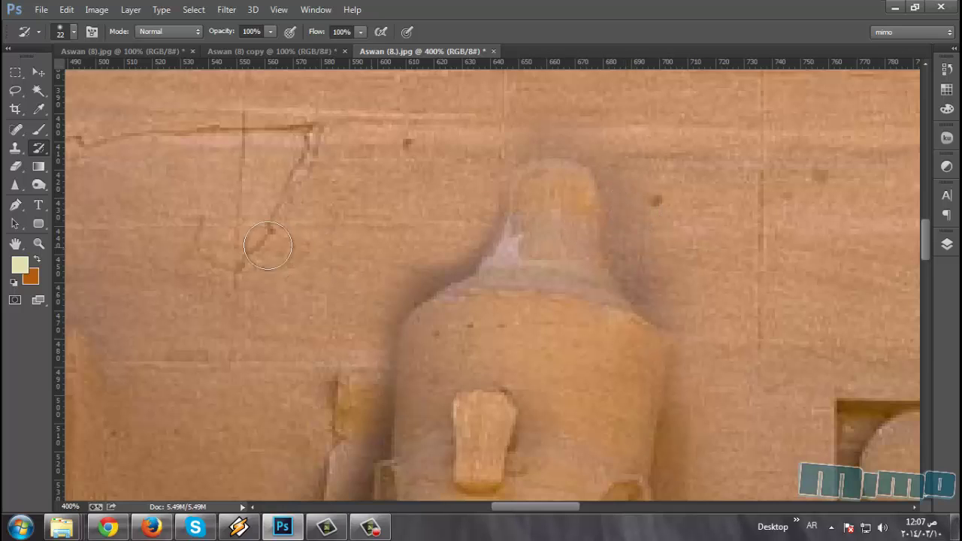
right_click(358, 305)
drag(334, 301, 428, 300)
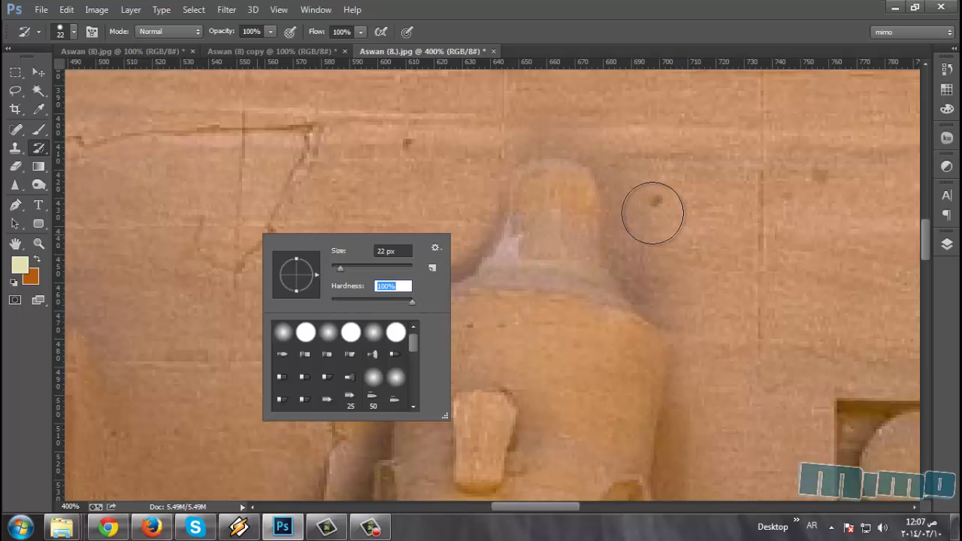
key(Return)
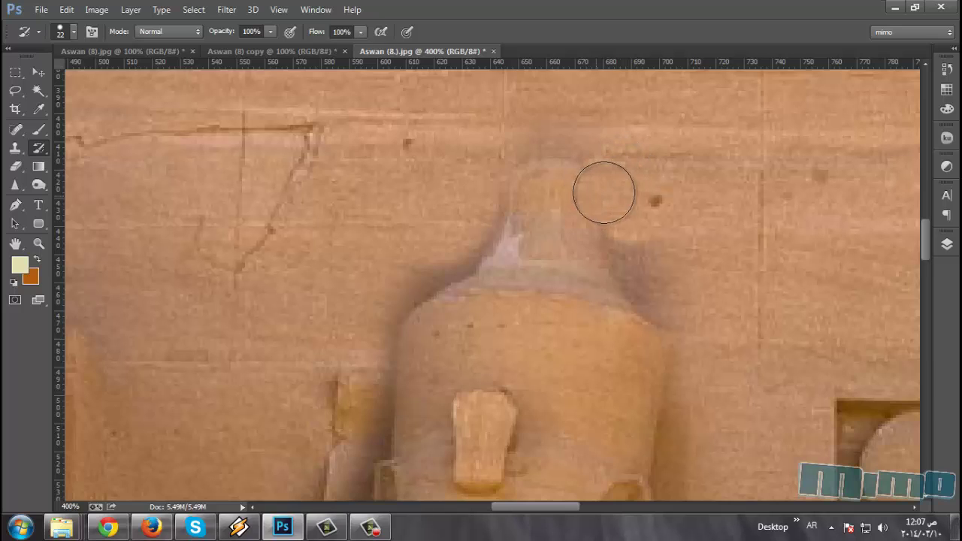
Dab out the dark spots on the wall beside the crown, then set hardness to 40%.
click(580, 200)
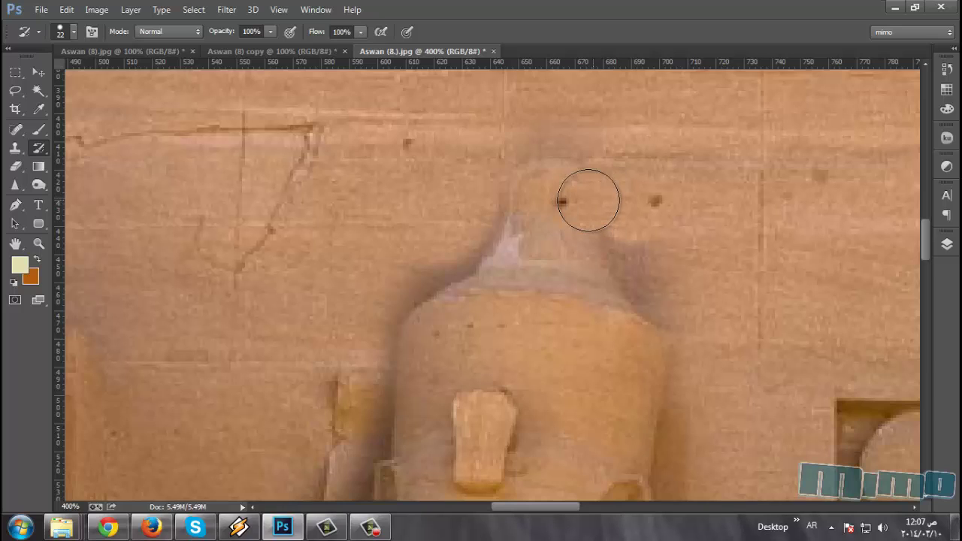
click(584, 193)
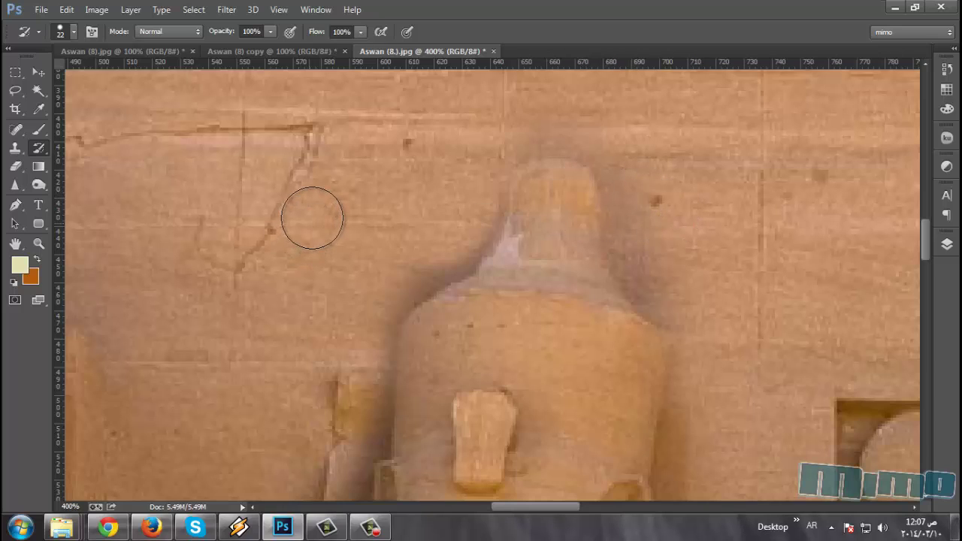
scroll(311, 215, down, 2)
scroll(458, 176, up, 2)
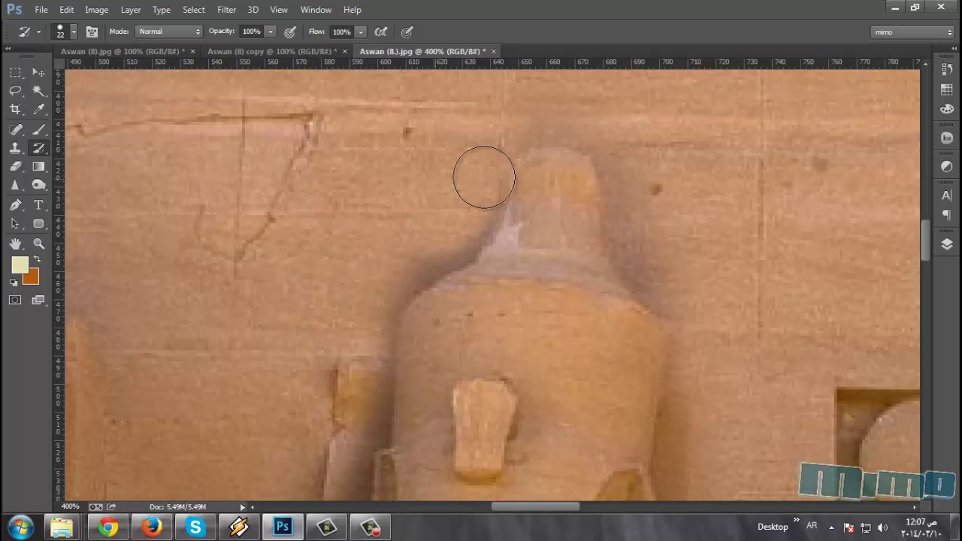
right_click(373, 184)
click(483, 248)
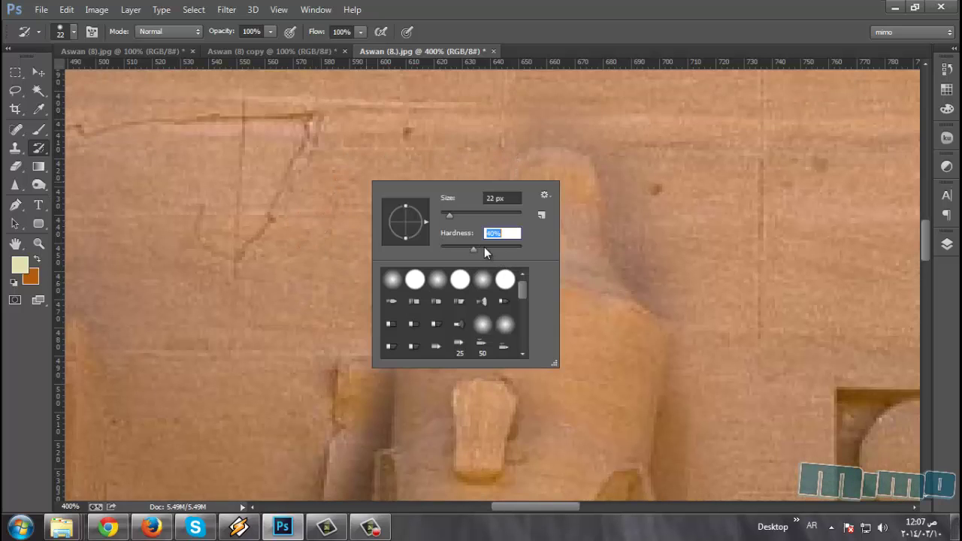
key(Return)
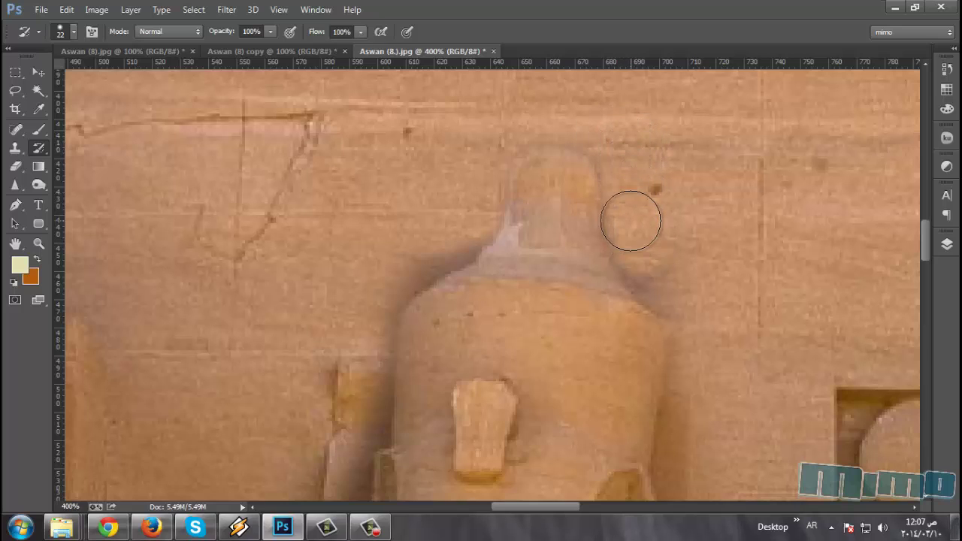
Lighten the shadow right of the head, restore the carved relief below the crack, and zoom out to 200%.
drag(642, 235, 661, 276)
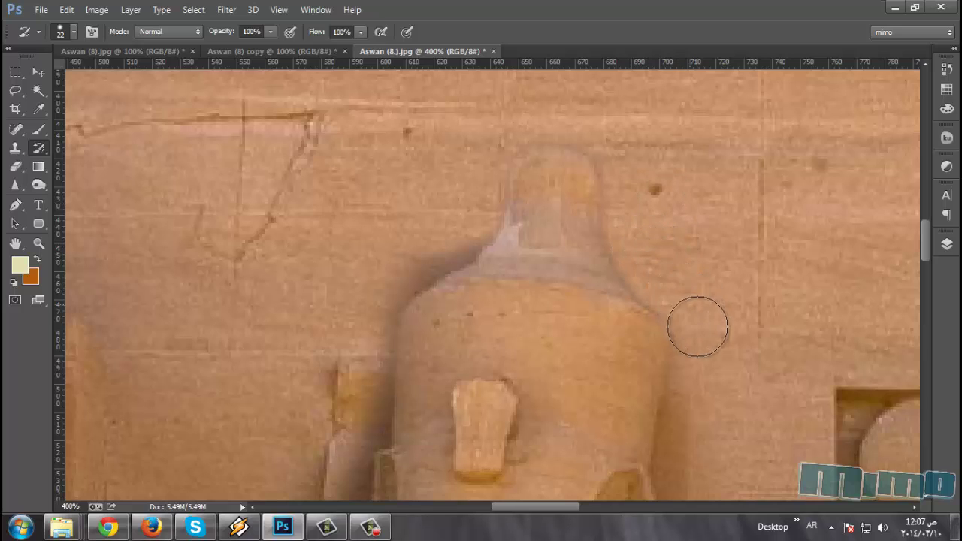
scroll(720, 254, down, 1)
scroll(720, 254, down, 1)
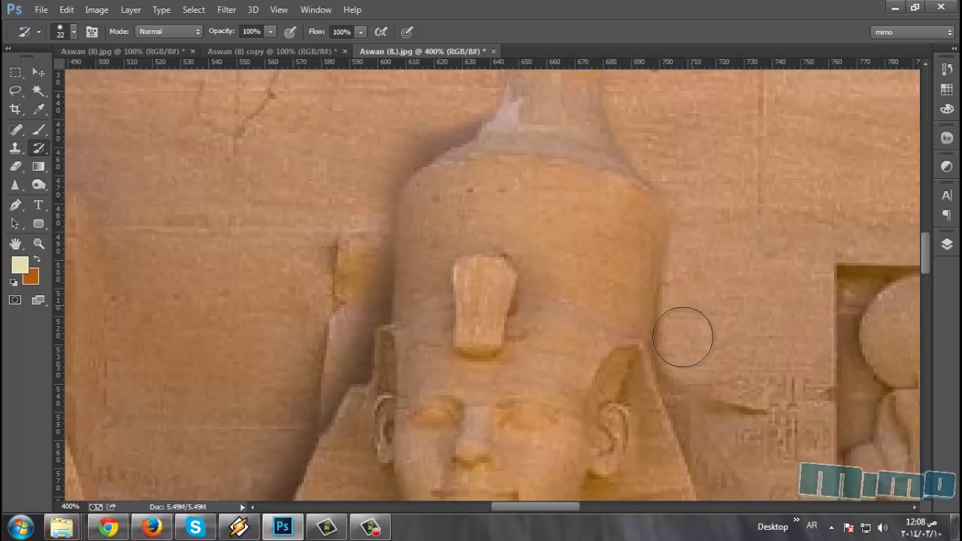
scroll(744, 263, down, 2)
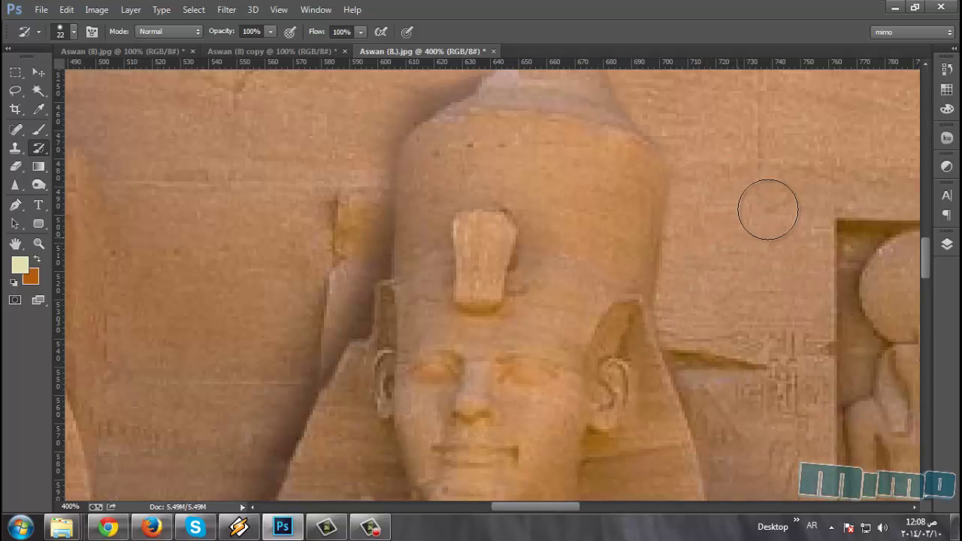
scroll(657, 163, right, 5)
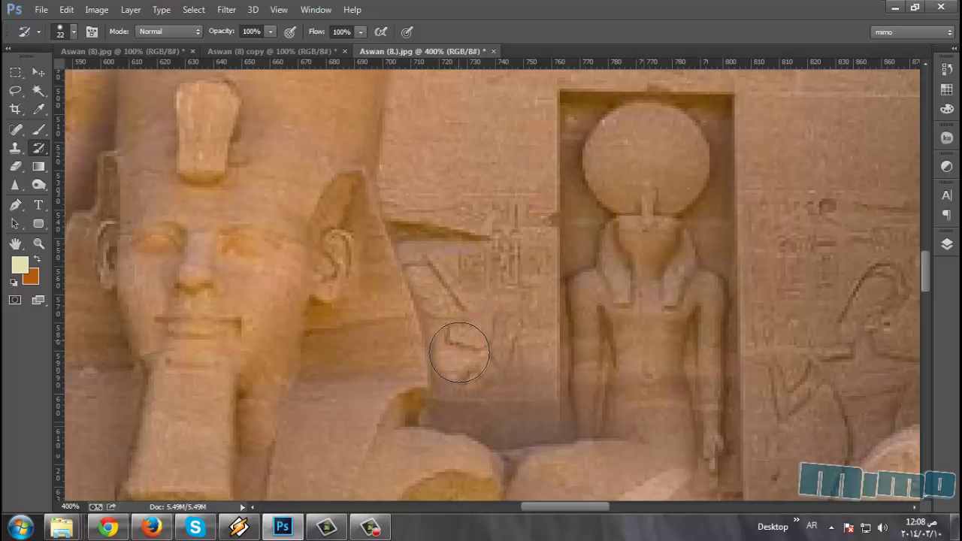
drag(463, 366, 474, 369)
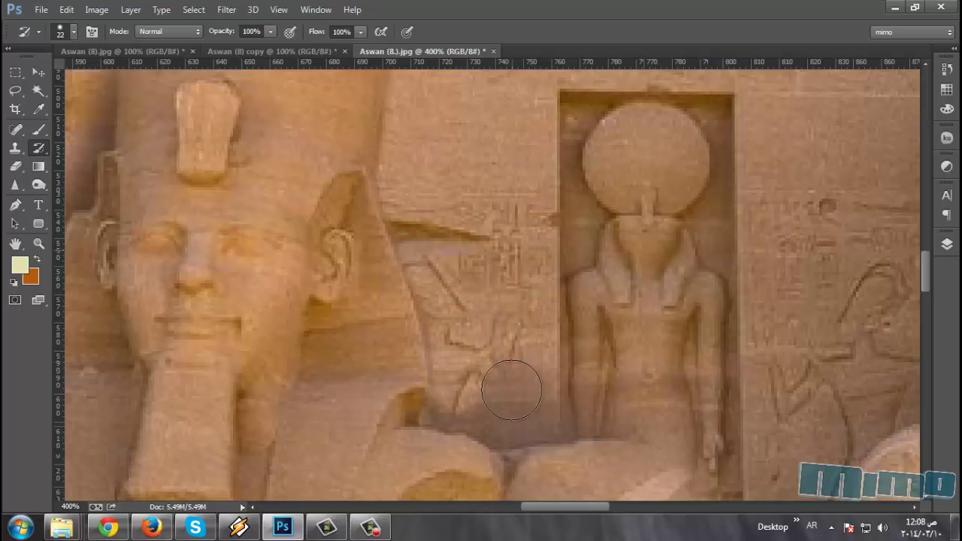
key(ctrl+minus)
key(ctrl+minus)
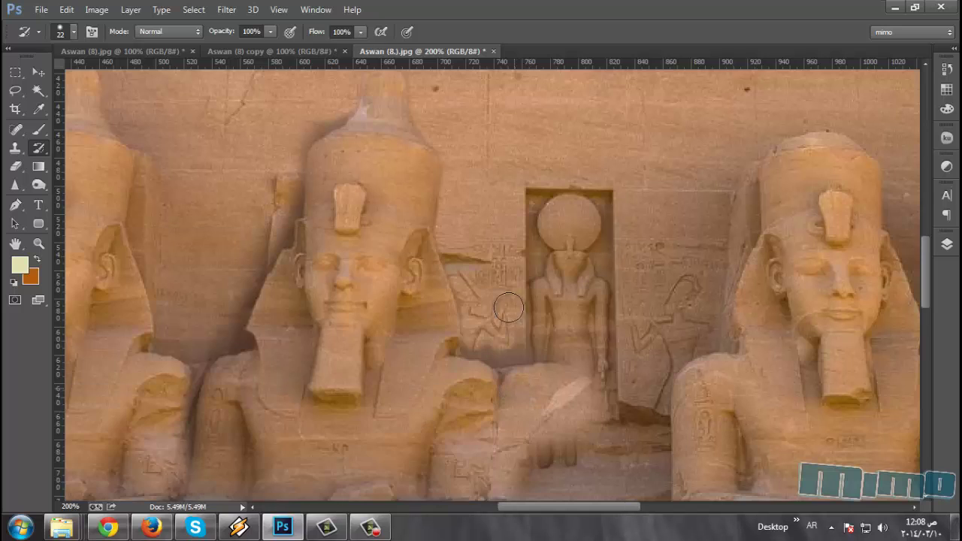
Even out the light diagonal streak and seam along the niche's lower-left edge.
scroll(505, 218, down, 1)
scroll(552, 310, down, 2)
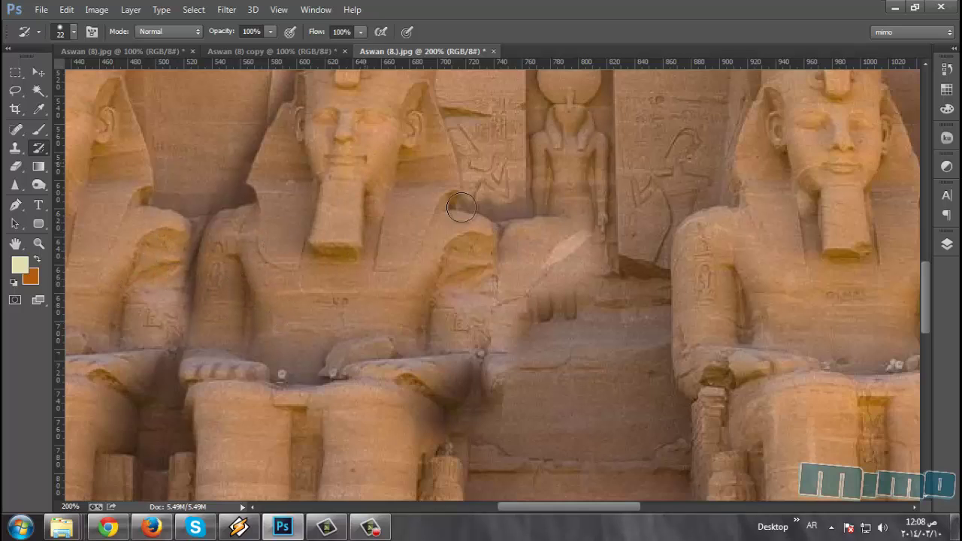
scroll(461, 207, up, 1)
scroll(508, 279, up, 1)
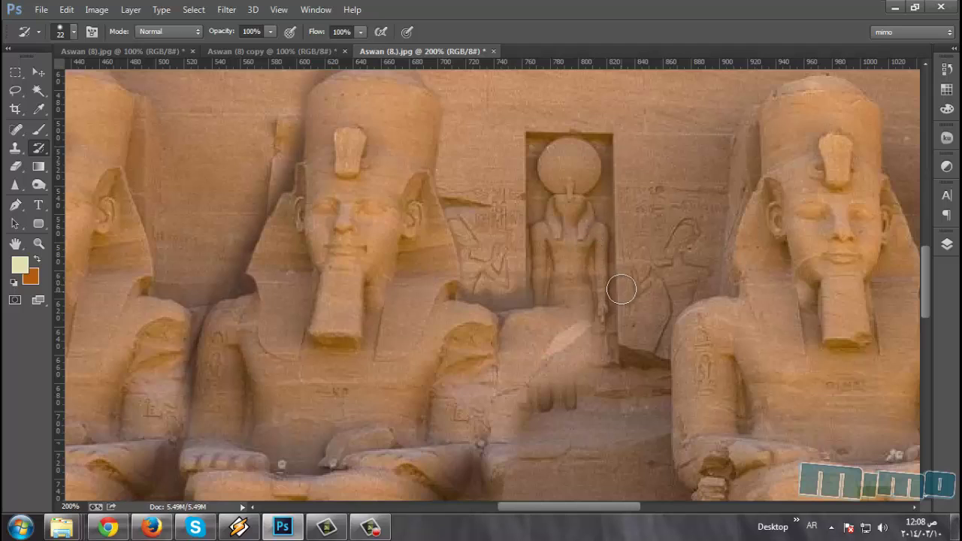
mouse_move(622, 290)
mouse_down()
mouse_move(612, 290)
mouse_move(586, 381)
mouse_move(557, 340)
mouse_move(553, 391)
mouse_move(530, 376)
mouse_move(509, 272)
mouse_move(520, 333)
mouse_up()
mouse_move(515, 369)
mouse_down()
mouse_move(522, 358)
mouse_move(517, 420)
mouse_move(523, 389)
mouse_up()
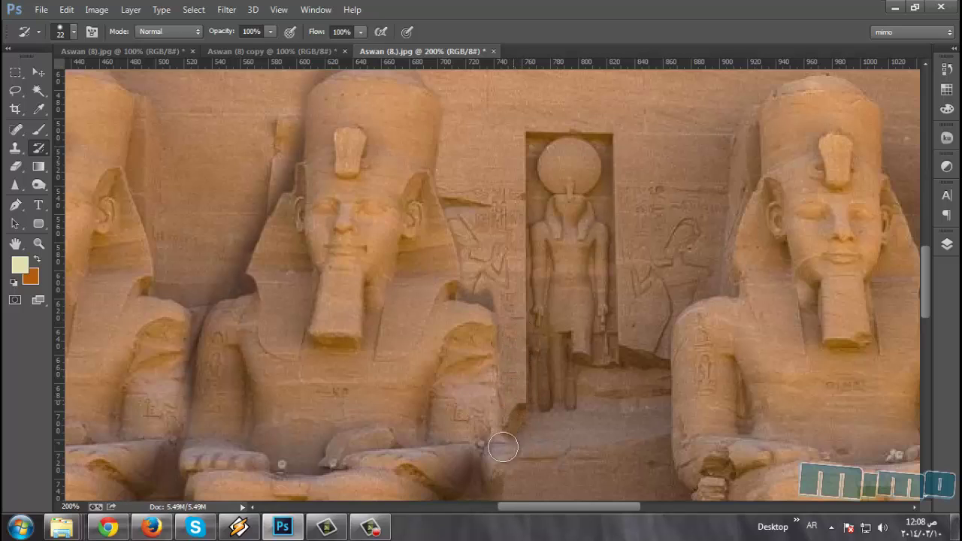
drag(502, 448, 525, 407)
Lighten the dark shadows below the niche and over the hieroglyphs.
scroll(521, 339, down, 2)
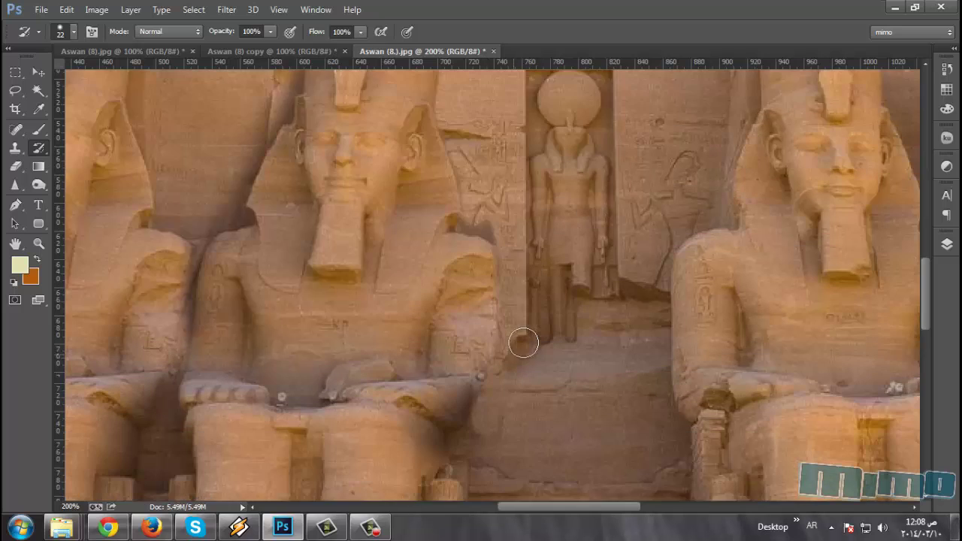
scroll(497, 380, down, 2)
scroll(467, 384, down, 1)
mouse_move(468, 384)
mouse_down()
mouse_move(487, 361)
mouse_move(466, 399)
mouse_up()
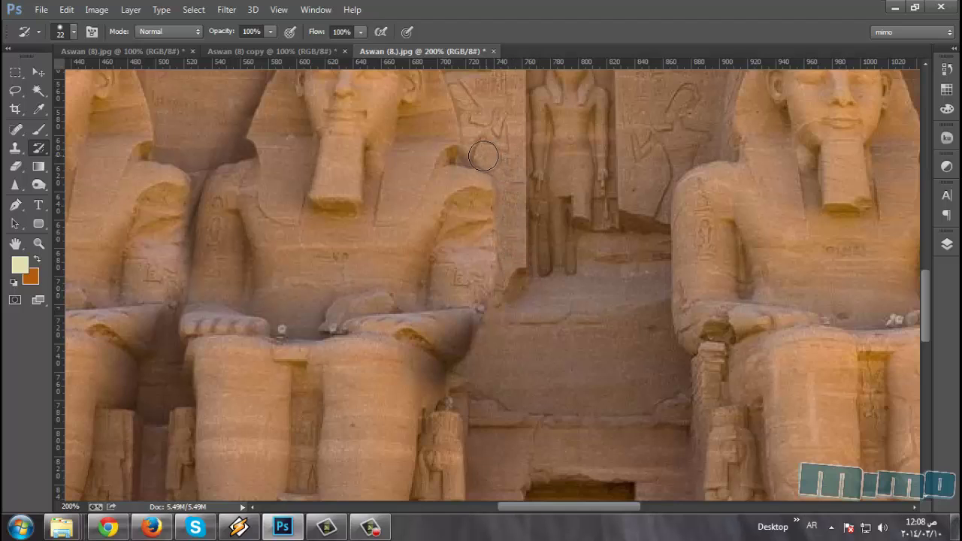
drag(500, 164, 473, 157)
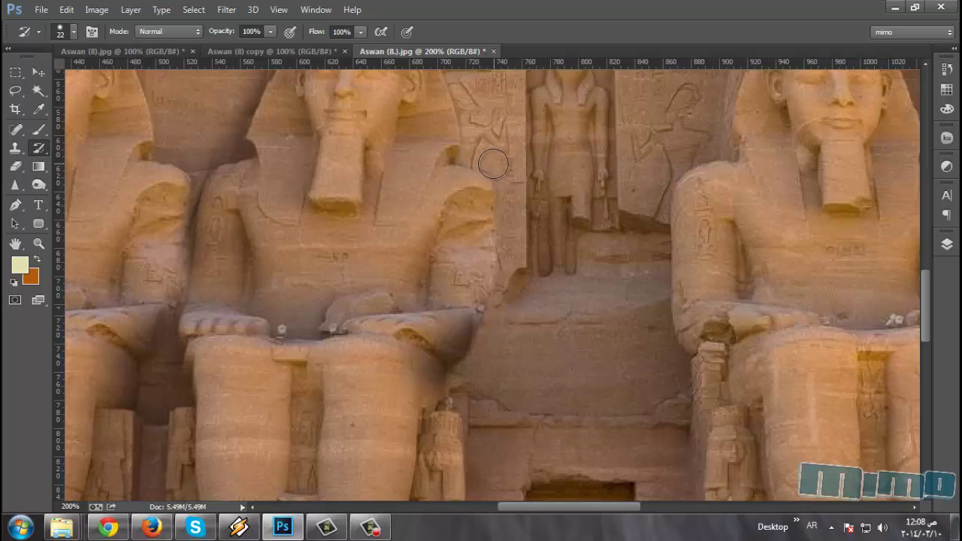
scroll(625, 178, up, 3)
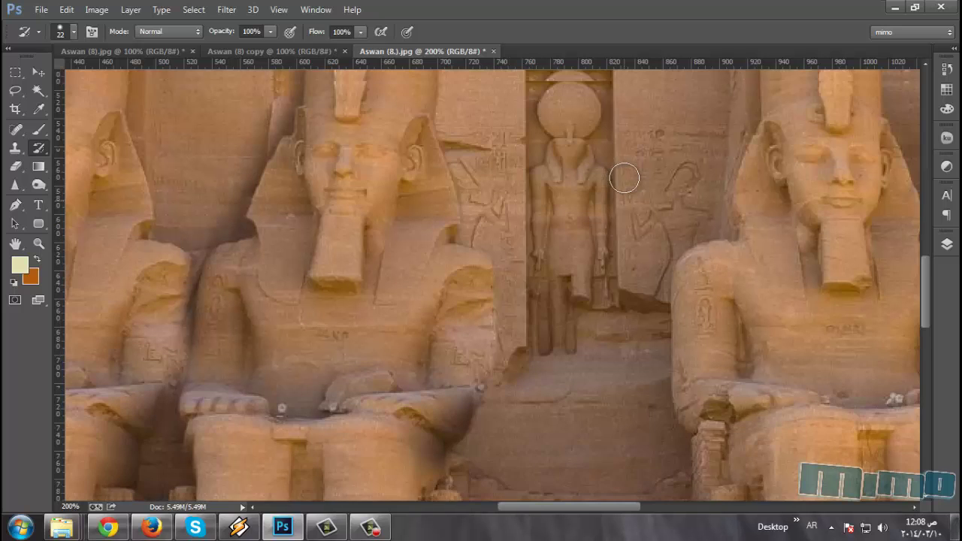
scroll(624, 178, up, 3)
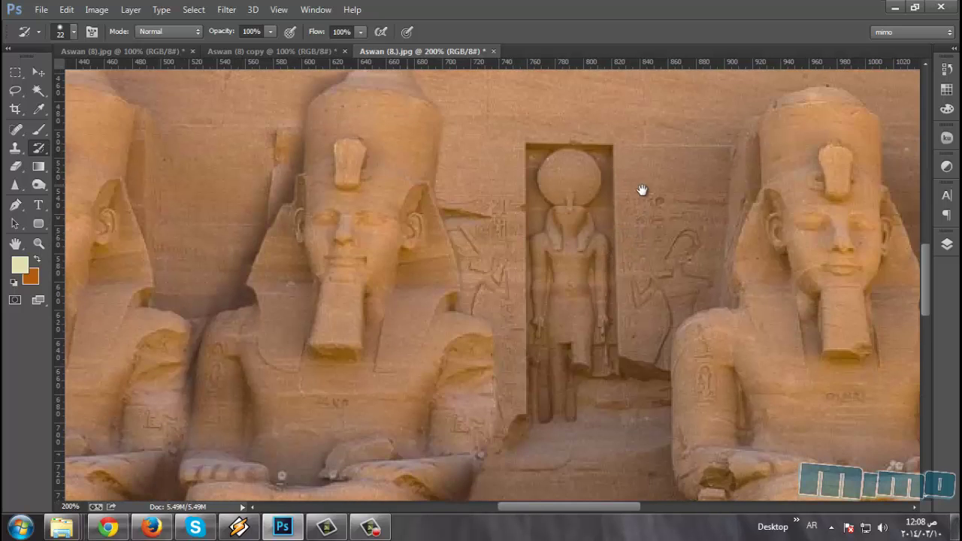
drag(640, 189, 880, 195)
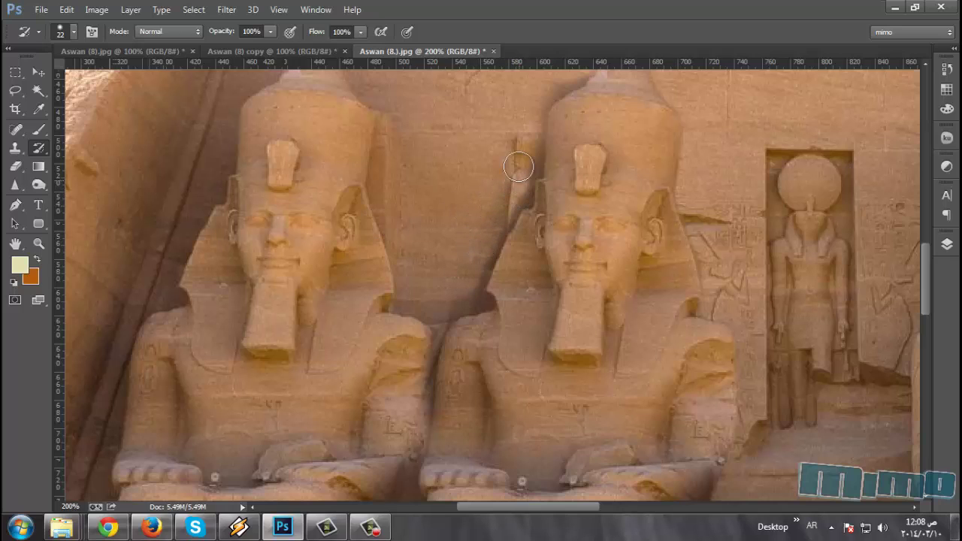
scroll(526, 94, up, 2)
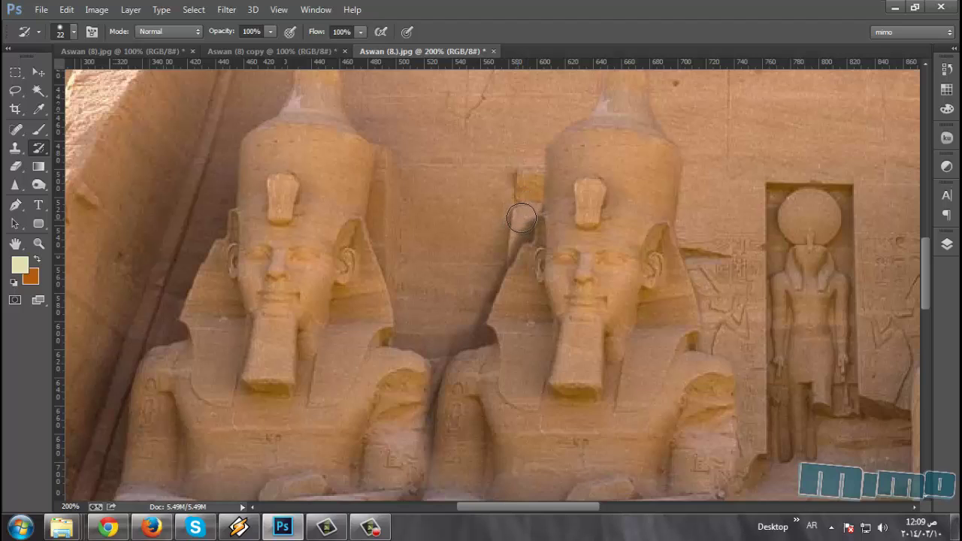
Repaint the dark crevice beside the crown from its upper to lower end.
drag(520, 230, 526, 209)
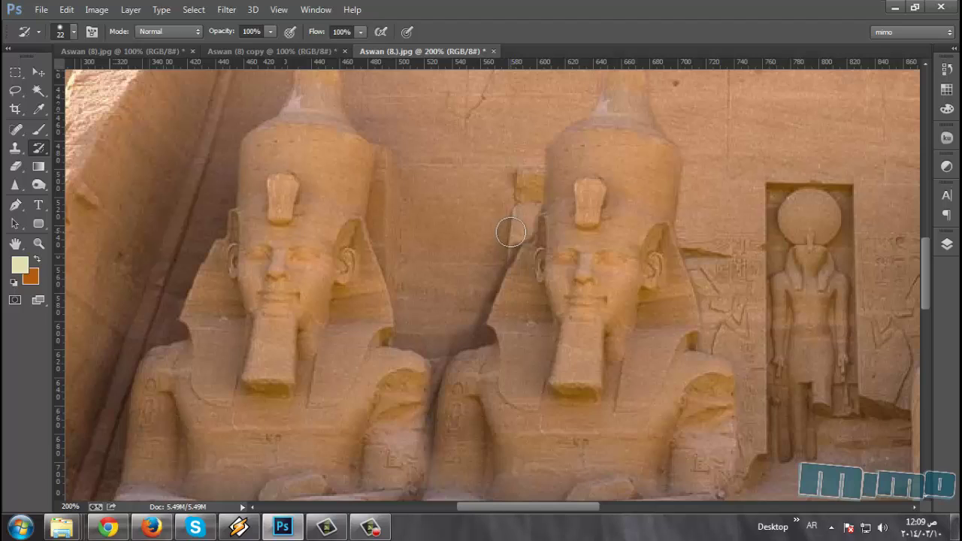
mouse_move(523, 229)
mouse_down()
mouse_move(498, 236)
mouse_move(507, 241)
mouse_move(479, 264)
mouse_move(500, 252)
mouse_up()
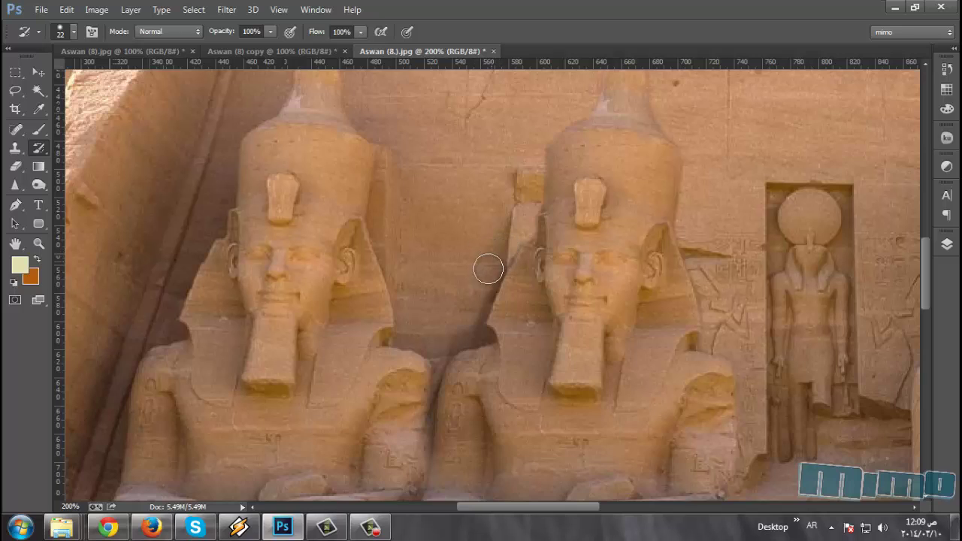
drag(466, 308, 484, 278)
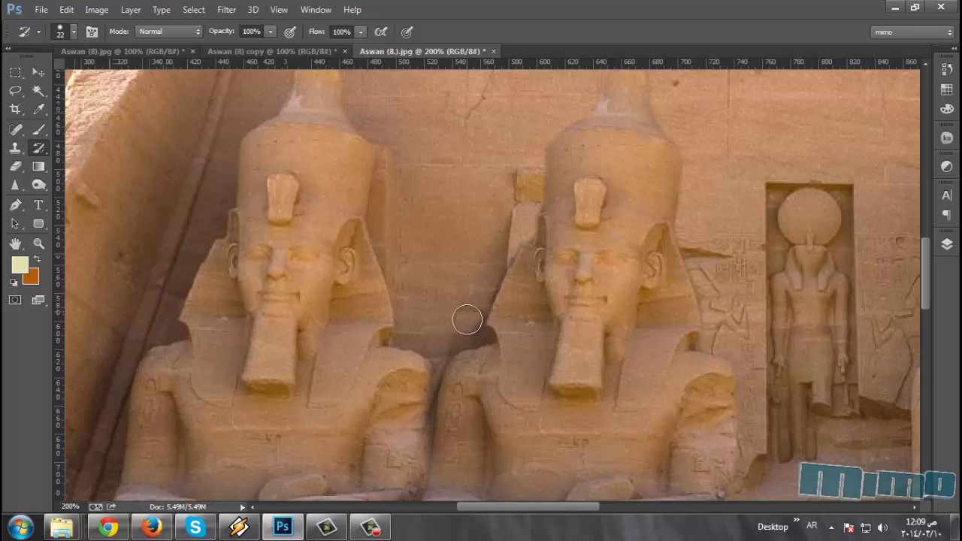
drag(469, 333, 452, 340)
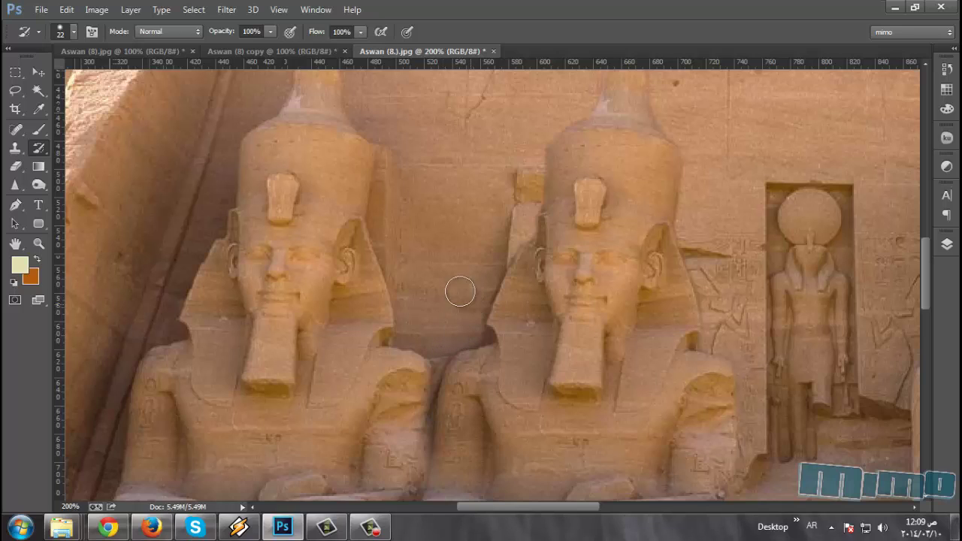
right_click(462, 254)
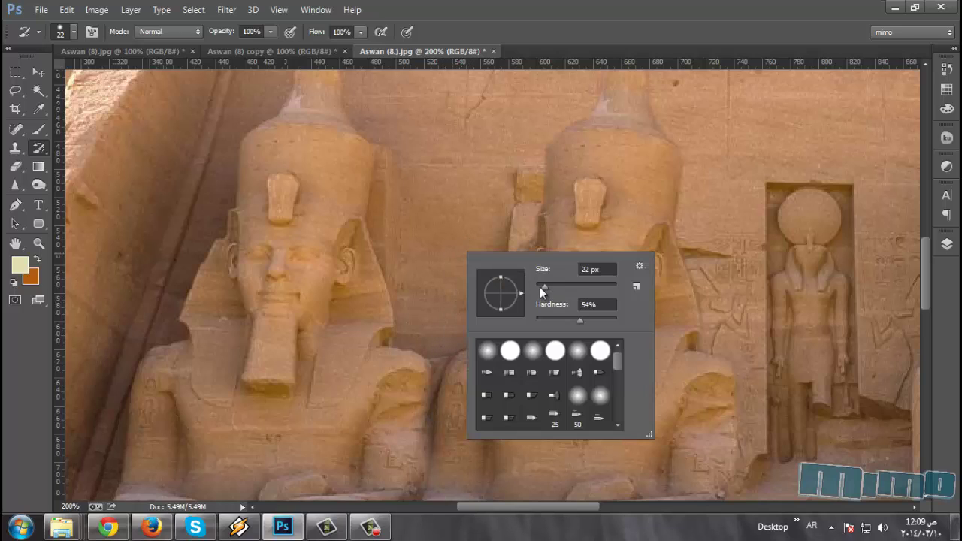
Smooth the dark seam edge by the statue's neck with a 10 px brush at 600%.
drag(540, 287, 537, 287)
key(Return)
key(ctrl+plus)
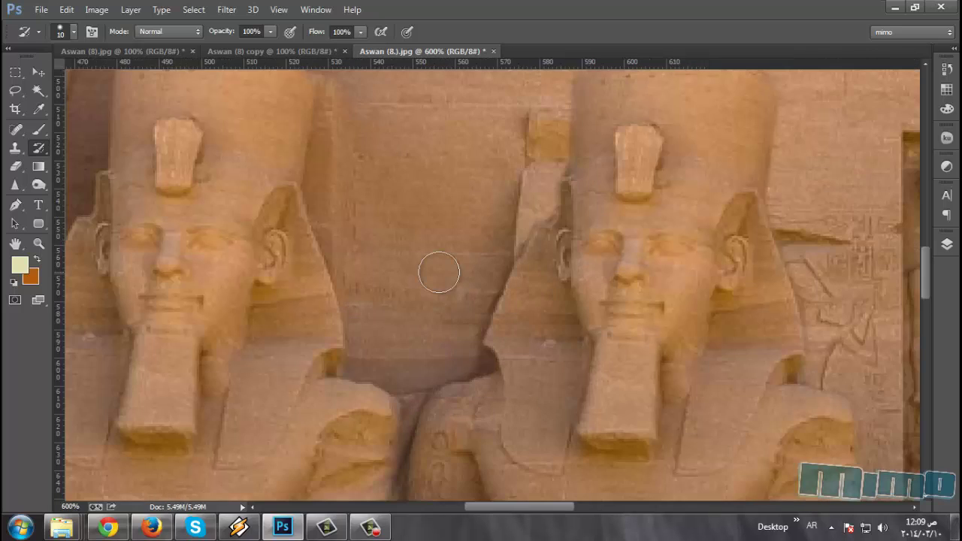
scroll(440, 274, up, 2)
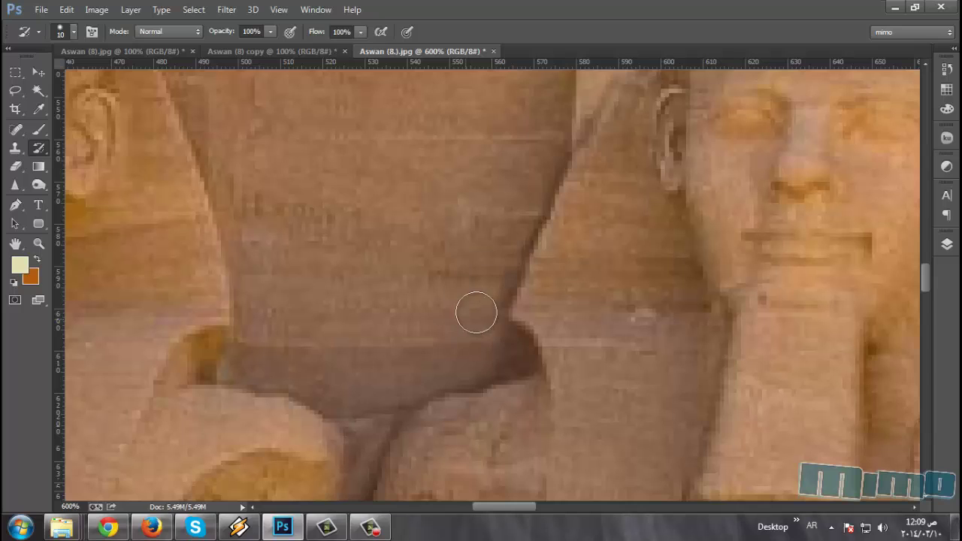
mouse_move(485, 287)
mouse_down()
mouse_move(496, 356)
mouse_move(498, 340)
mouse_up()
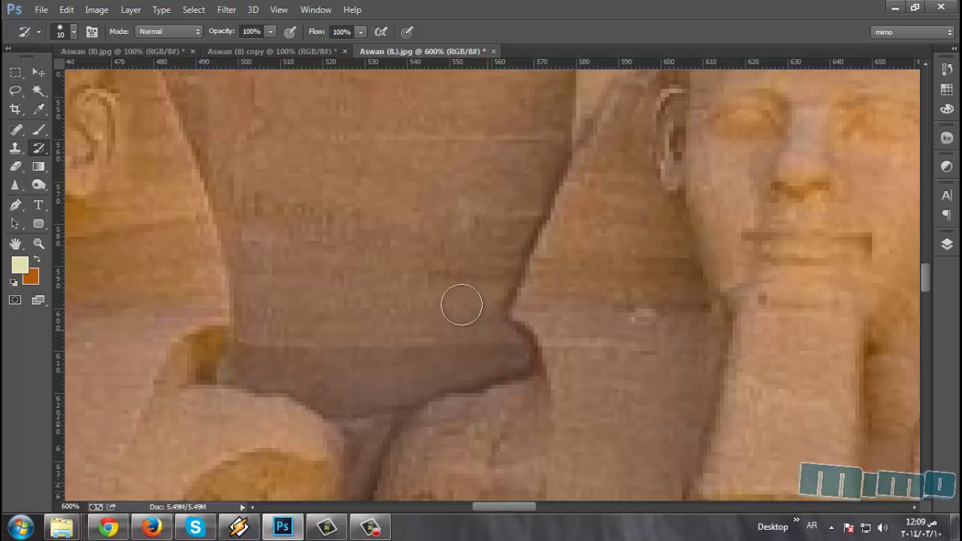
Zoom out to the whole temple facade, then back in on the statues' heads.
key(ctrl+minus)
key(ctrl+minus)
key(ctrl+minus)
key(ctrl+minus)
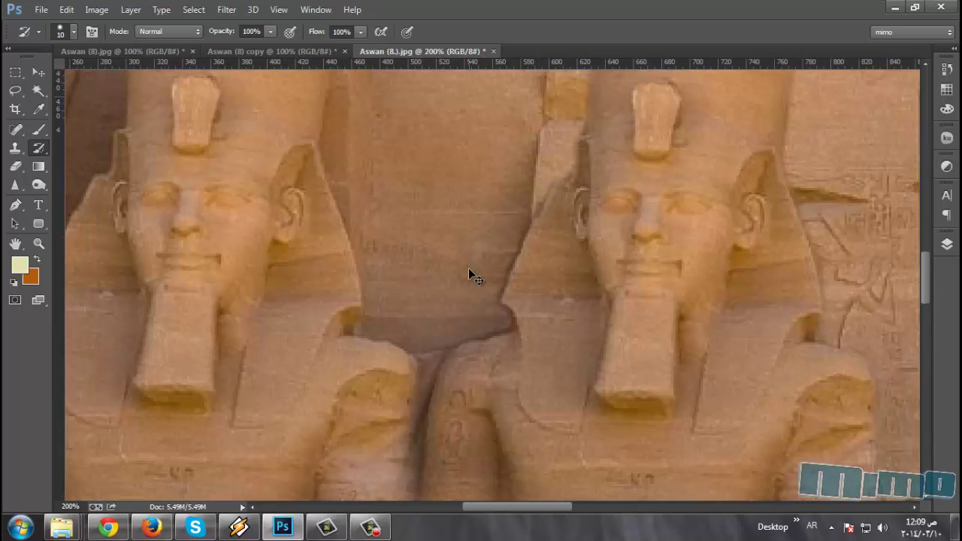
key(ctrl+minus)
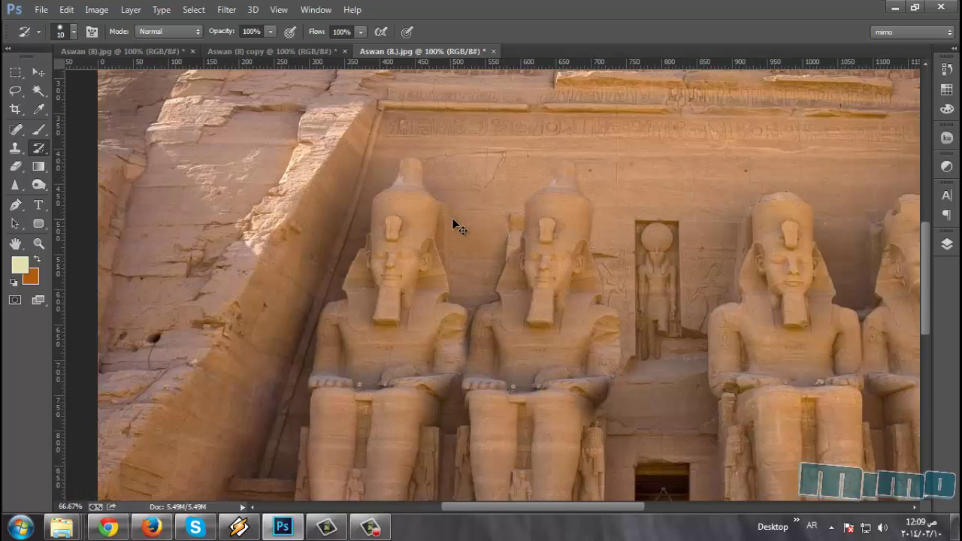
key(ctrl+minus)
key(ctrl+plus)
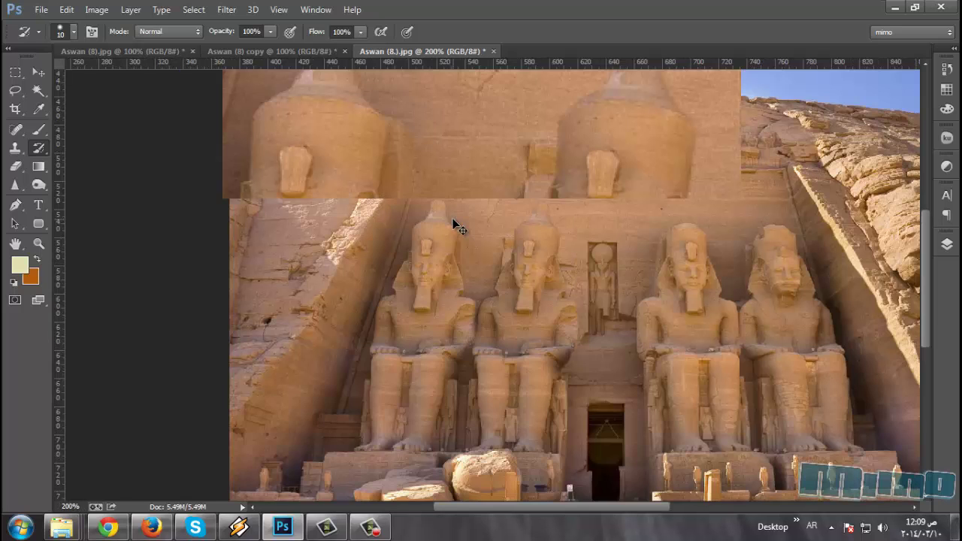
key(ctrl+plus)
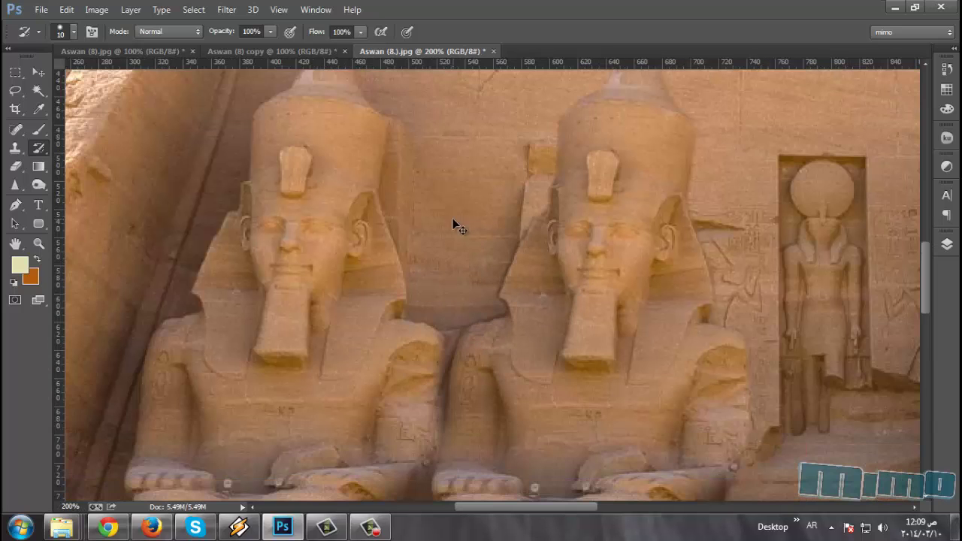
key(ctrl+plus)
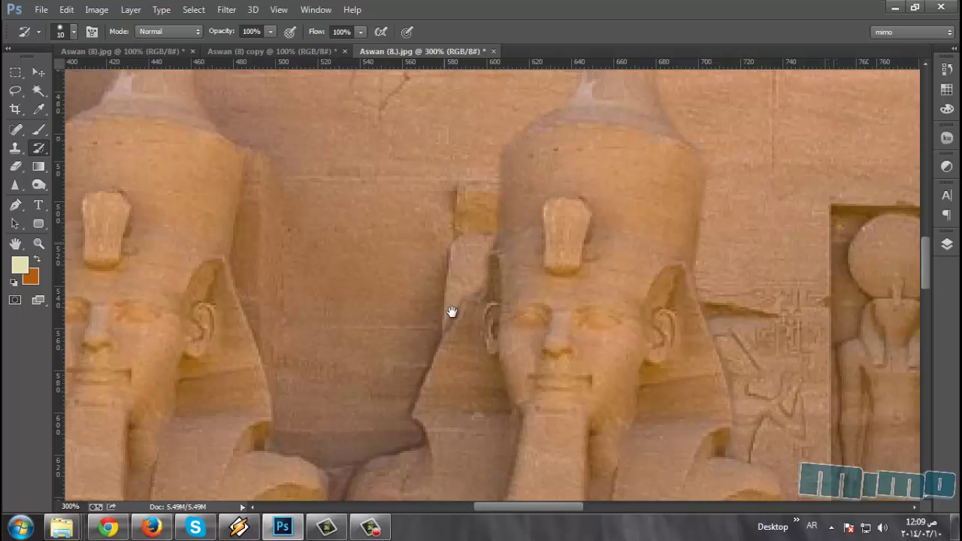
In the History panel, compare the original photo, then return to the latest History Brush state.
drag(435, 261, 446, 328)
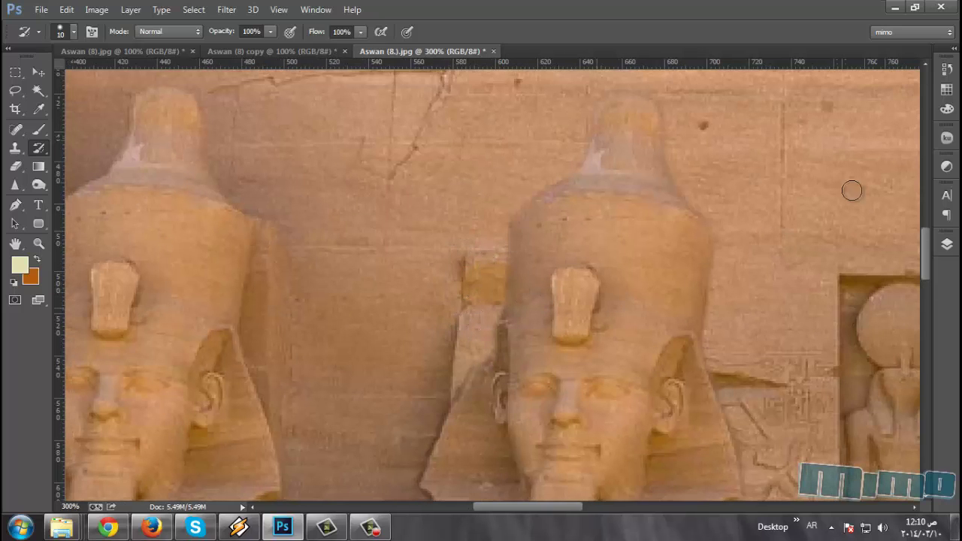
click(947, 69)
scroll(870, 103, up, 5)
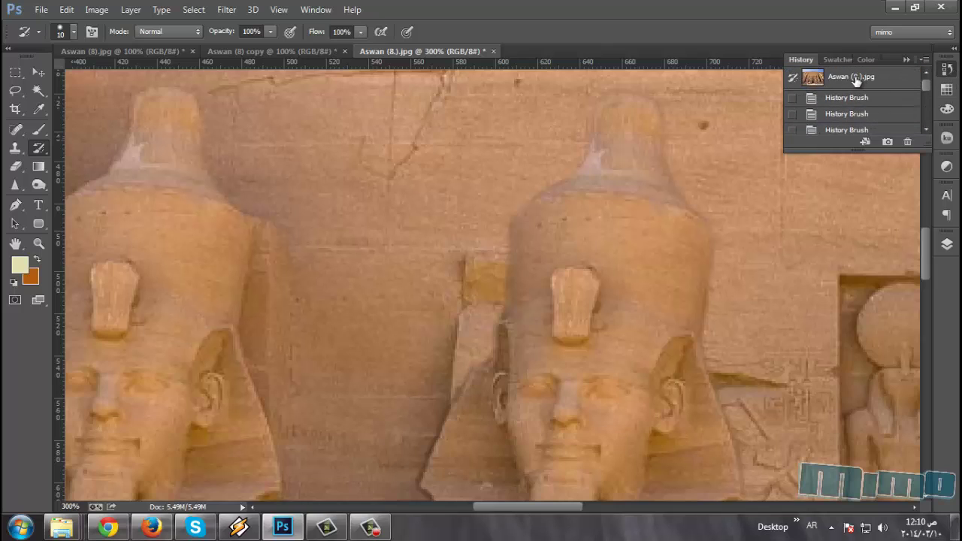
click(855, 79)
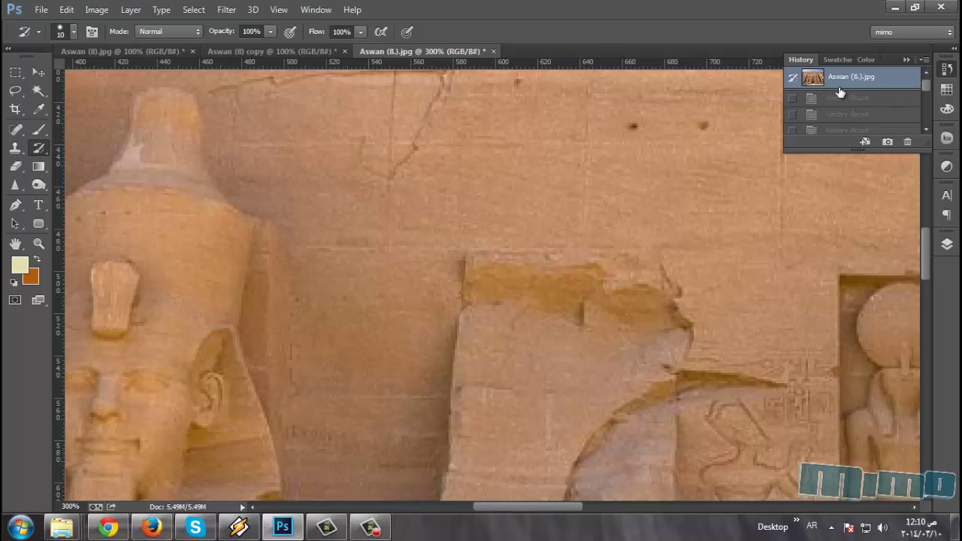
scroll(839, 91, down, 3)
scroll(834, 105, down, 3)
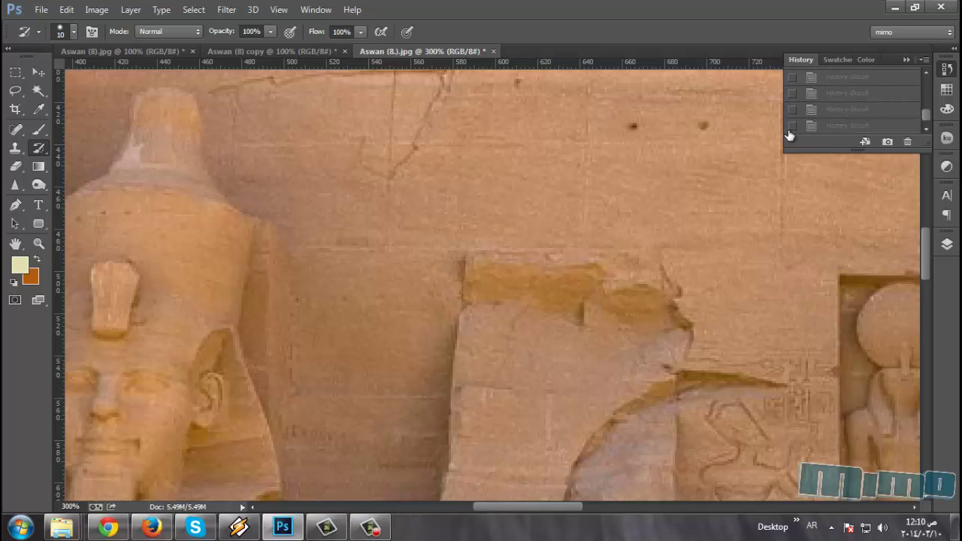
click(838, 128)
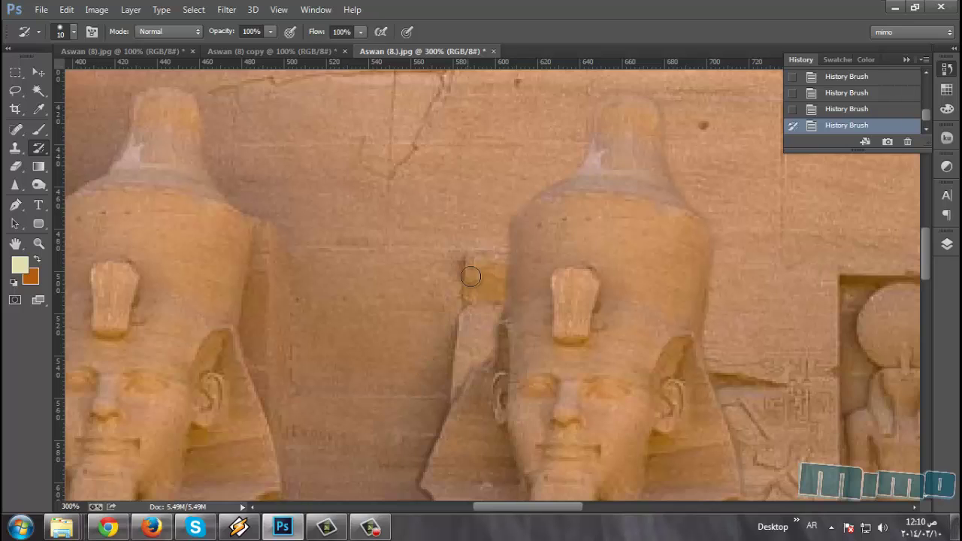
Sample the wall with the Clone Stamp at 22 px, then undo the trial clone strokes.
click(15, 148)
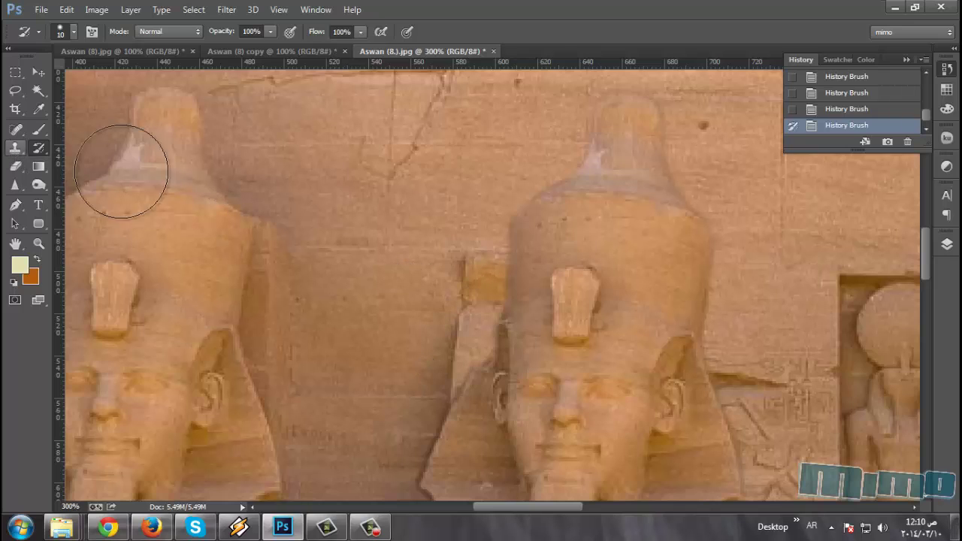
alt+click(421, 260)
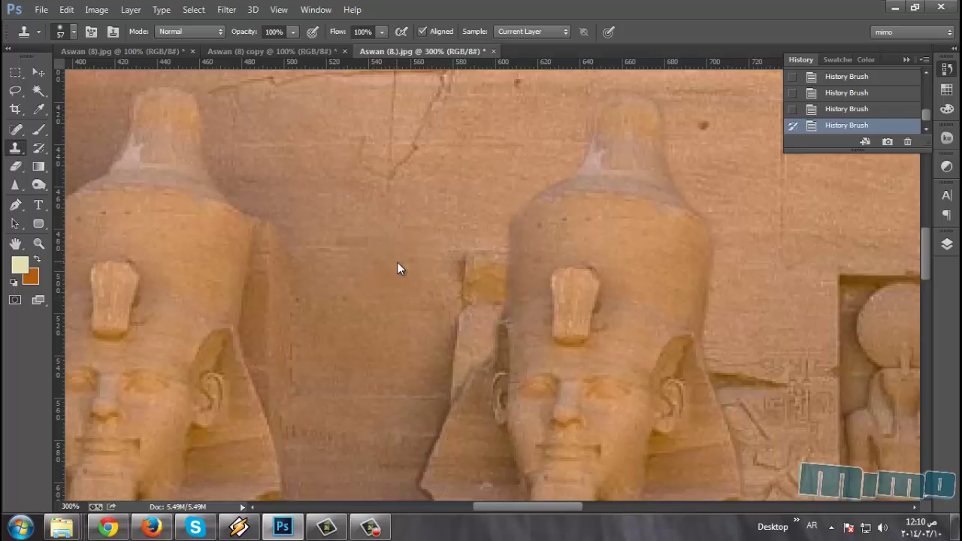
right_click(398, 262)
mouse_move(496, 295)
mouse_down()
mouse_move(479, 295)
mouse_move(472, 279)
mouse_move(462, 297)
mouse_move(475, 314)
mouse_up()
click(404, 221)
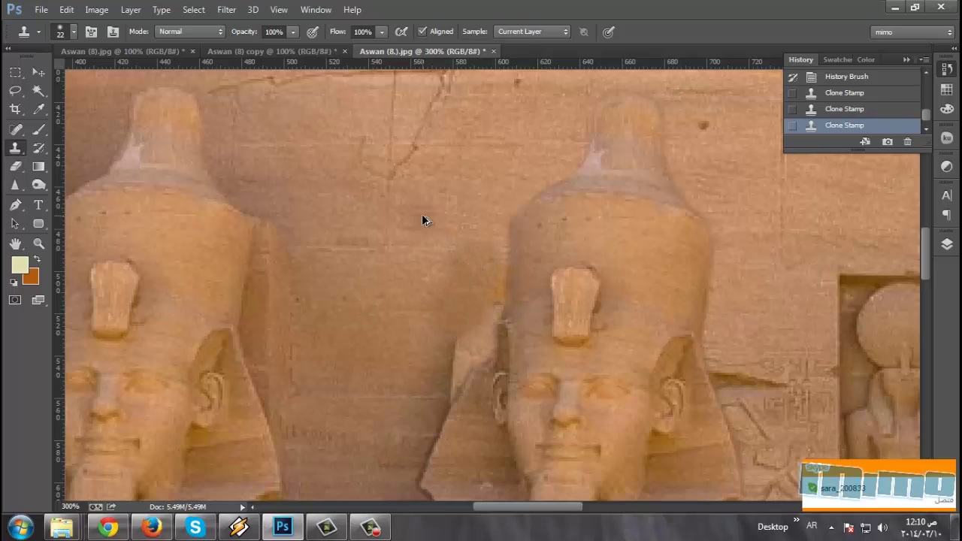
key(ctrl+alt+z)
key(ctrl+alt+z)
key(ctrl+alt+z)
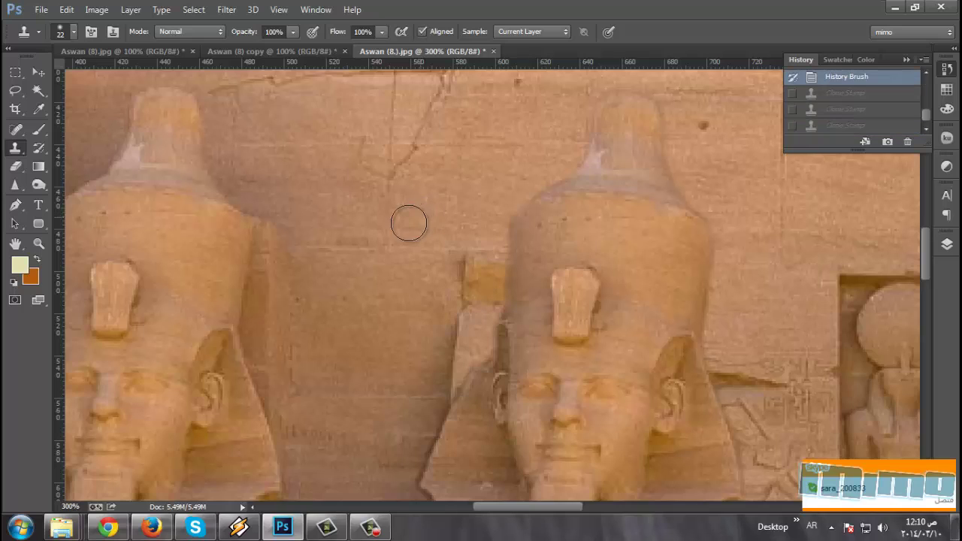
Clone wall texture over the dark notch with a 41 px, 0% hardness brush.
right_click(415, 221)
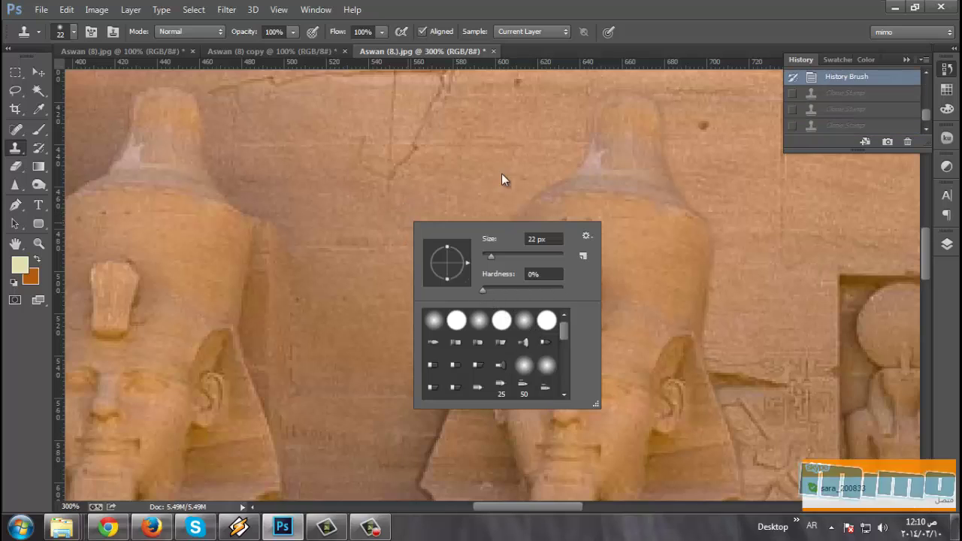
click(484, 290)
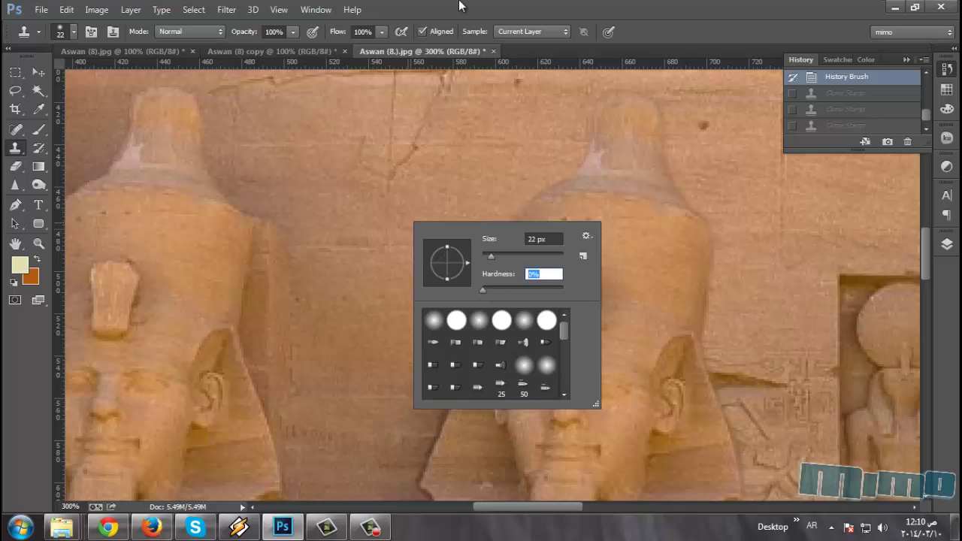
key(Return)
right_click(474, 278)
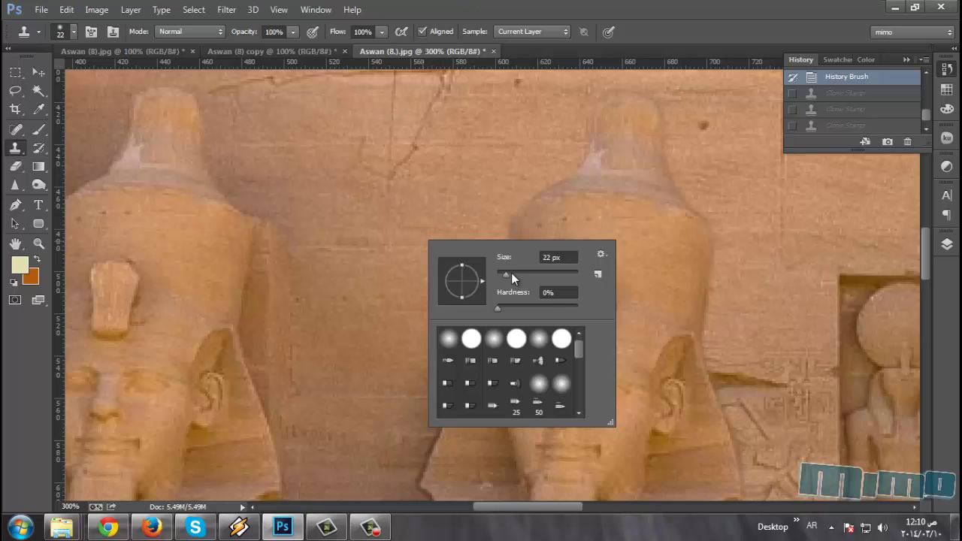
text(41)
key(Return)
drag(451, 262, 451, 264)
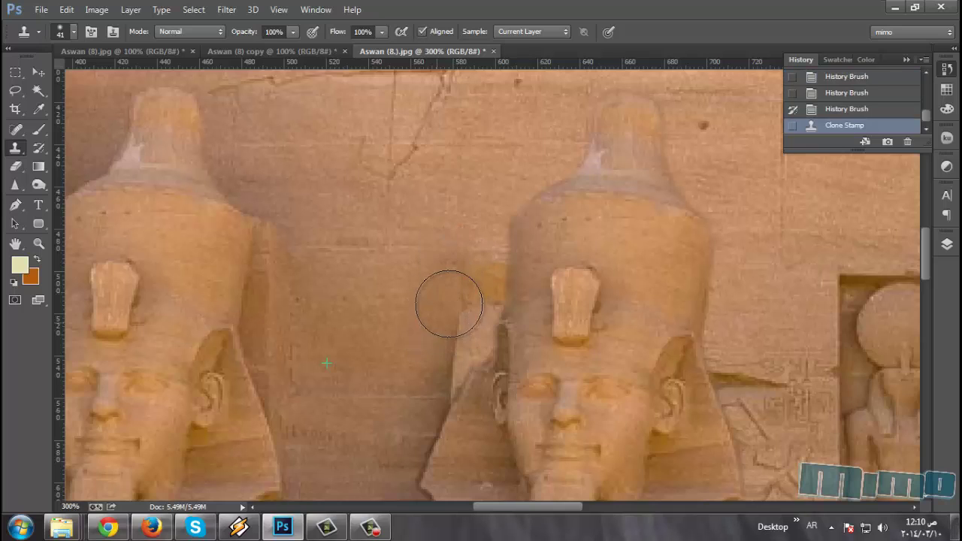
Clone over the shadowed edge of the rebuilt statue, then shrink the brush to 19 px.
drag(446, 301, 451, 285)
mouse_move(411, 323)
mouse_down()
mouse_move(421, 335)
mouse_move(451, 316)
mouse_up()
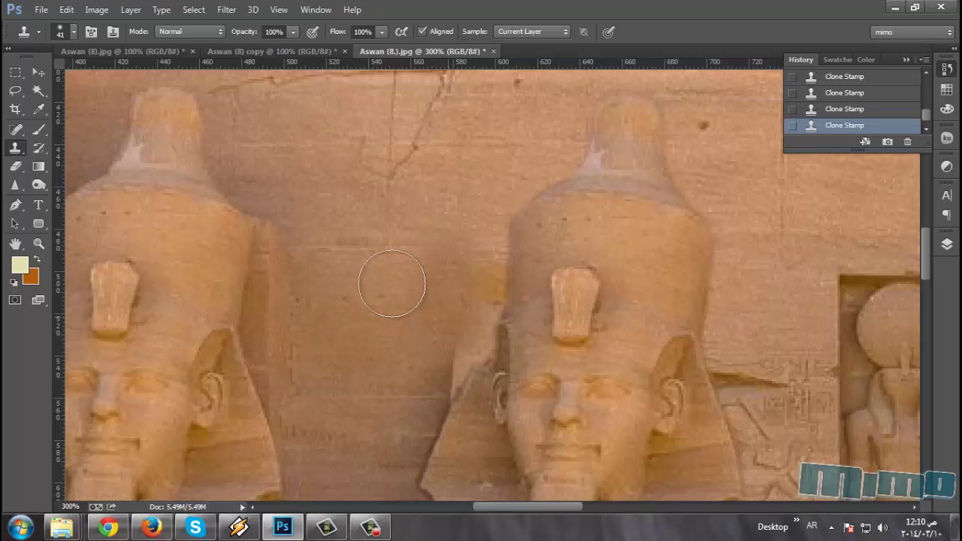
scroll(425, 210, down, 5)
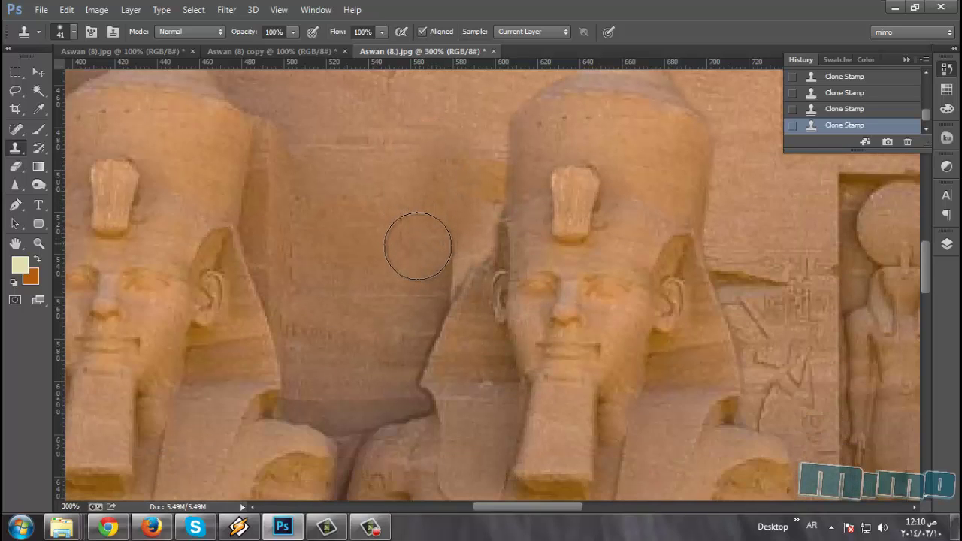
right_click(423, 245)
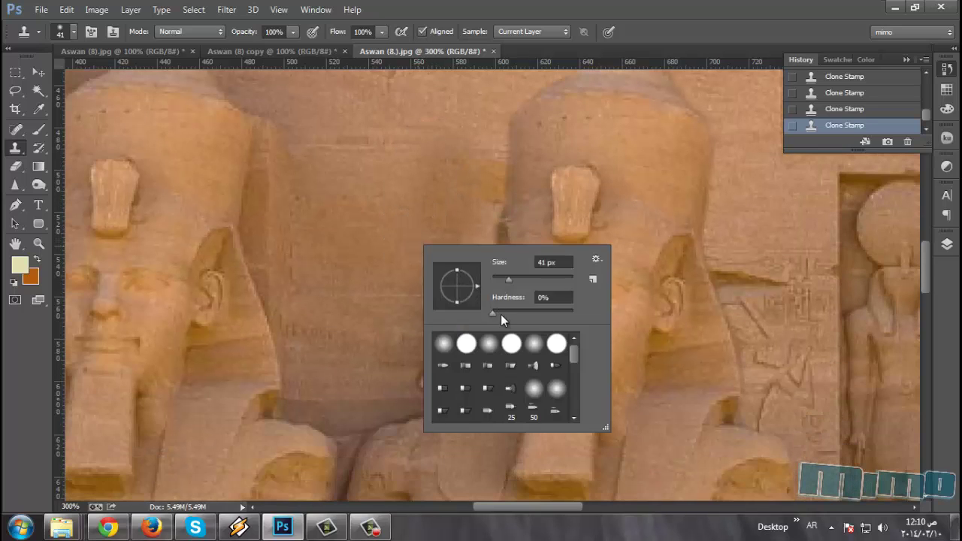
drag(502, 280, 499, 280)
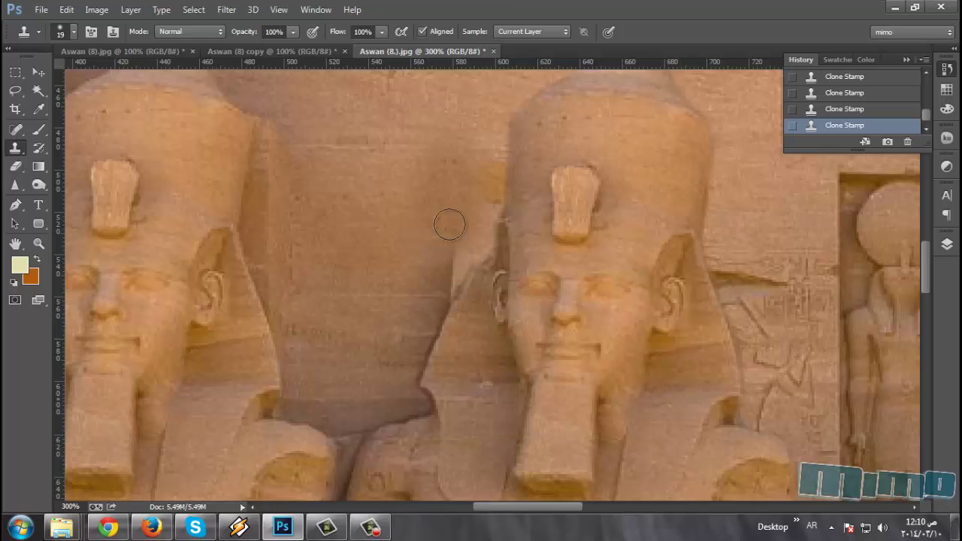
key(Return)
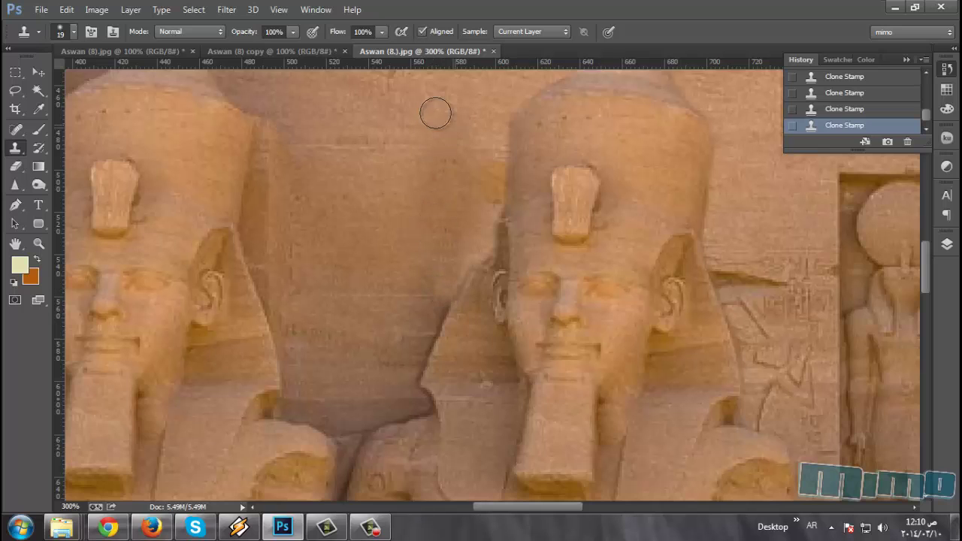
Zoom out, resample the wall as clone source, and enlarge the brush to 59 px.
key(ctrl+minus)
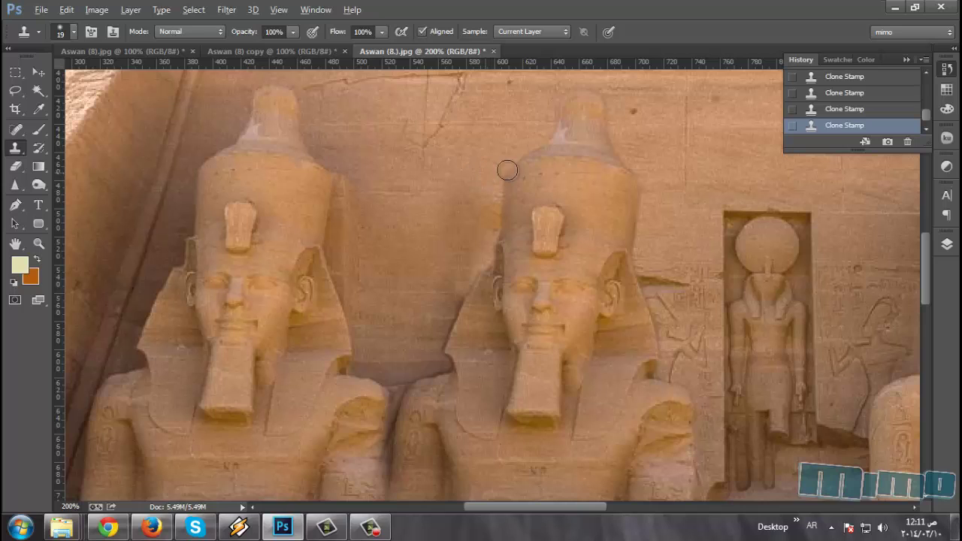
key(alt)
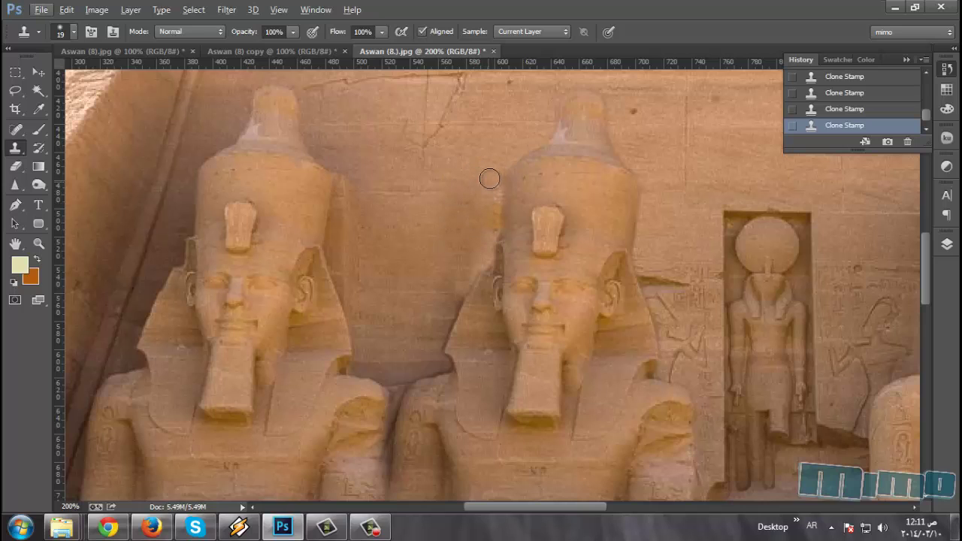
key(alt)
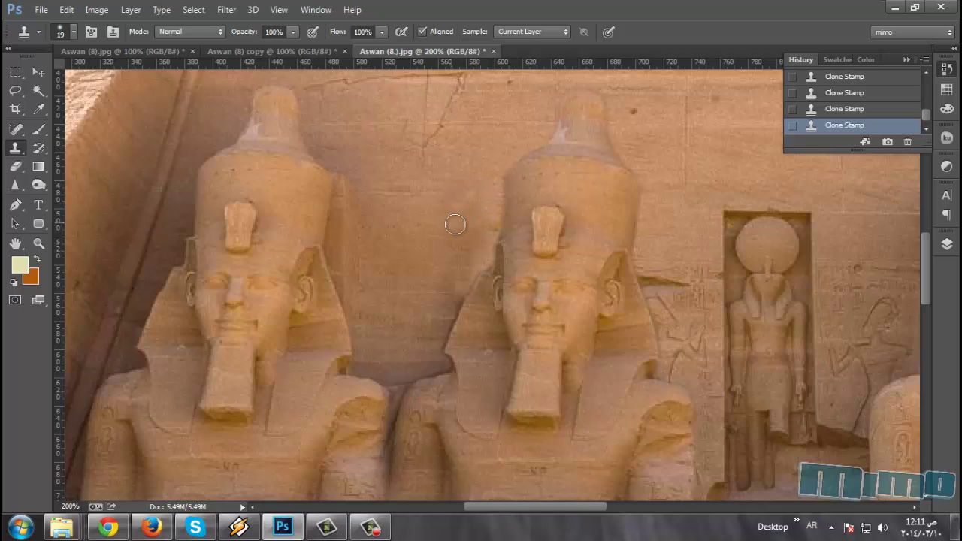
right_click(529, 228)
text(59)
key(Return)
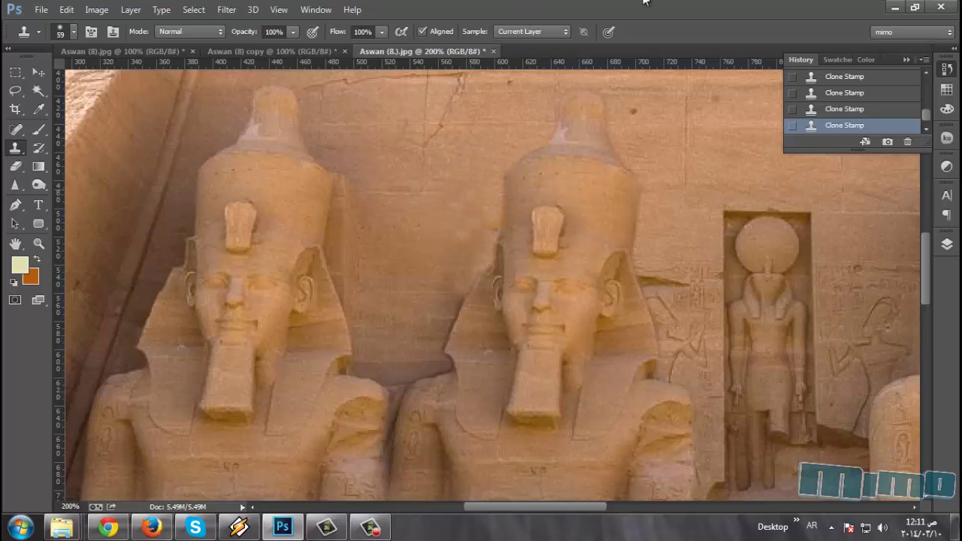
Zoom out and back in until the whole temple facade shows at 66.7%.
key(ctrl+minus)
key(ctrl+minus)
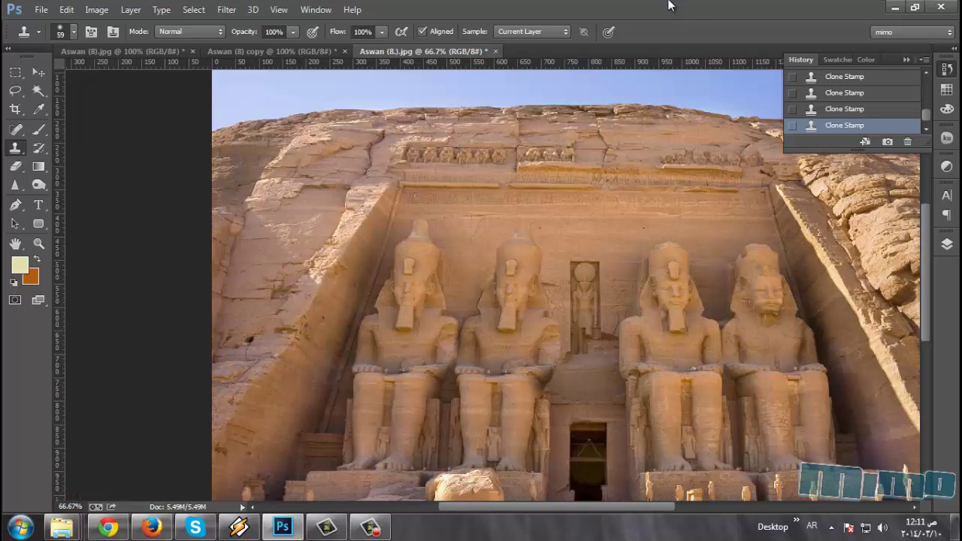
key(ctrl+minus)
key(ctrl+minus)
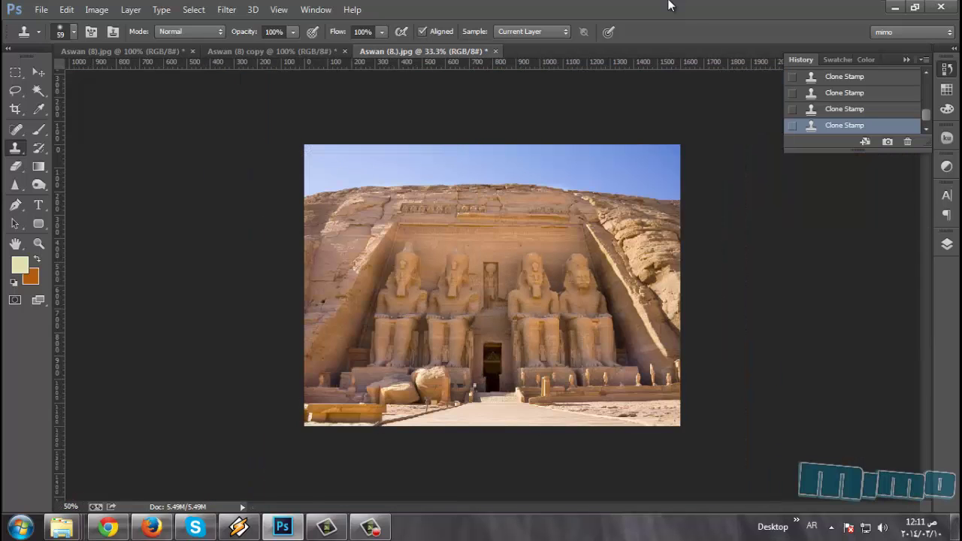
key(ctrl+plus)
key(ctrl+plus)
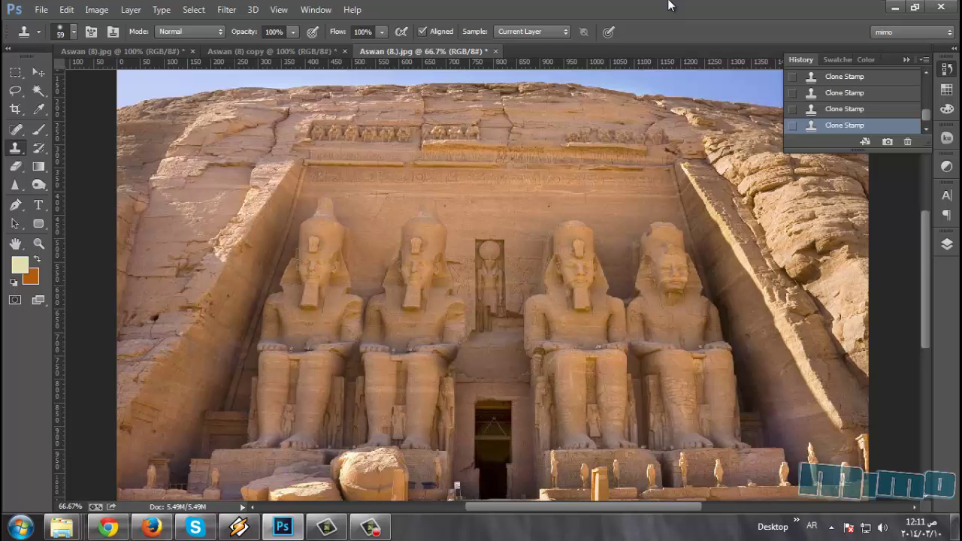
key(ctrl+plus)
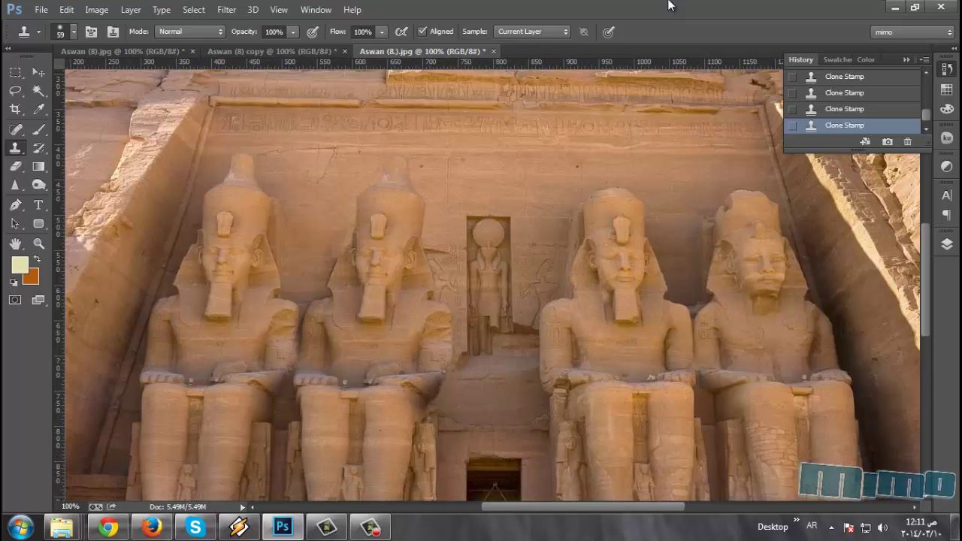
key(ctrl+minus)
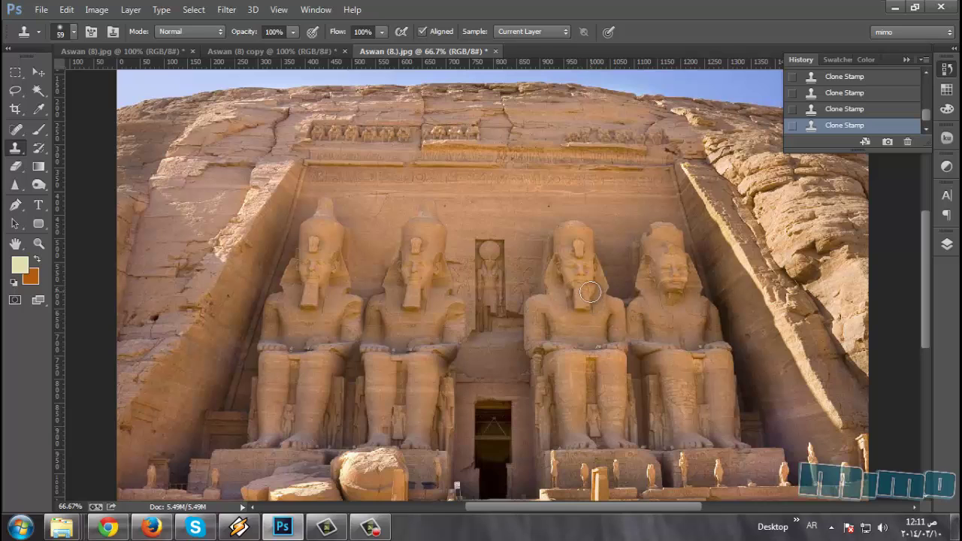
scroll(529, 295, down, 2)
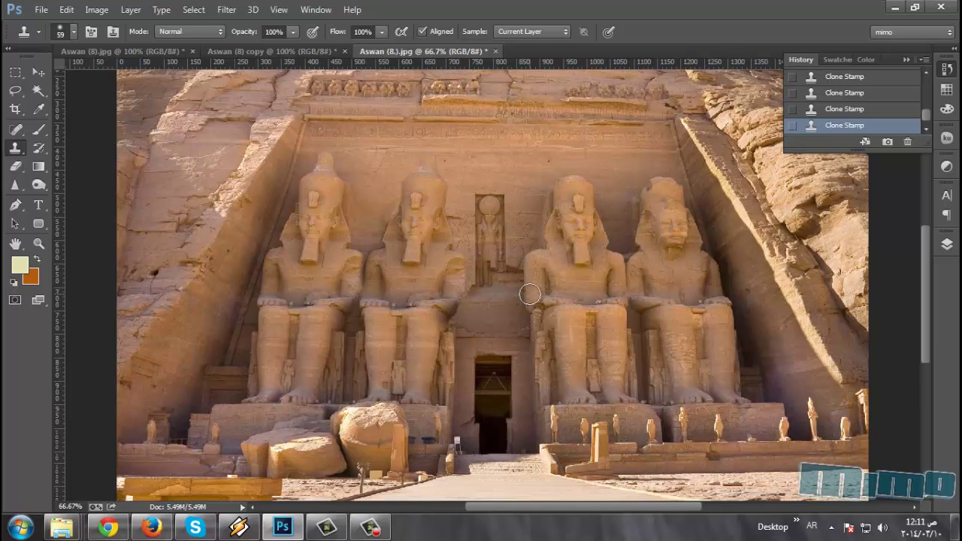
scroll(530, 295, up, 2)
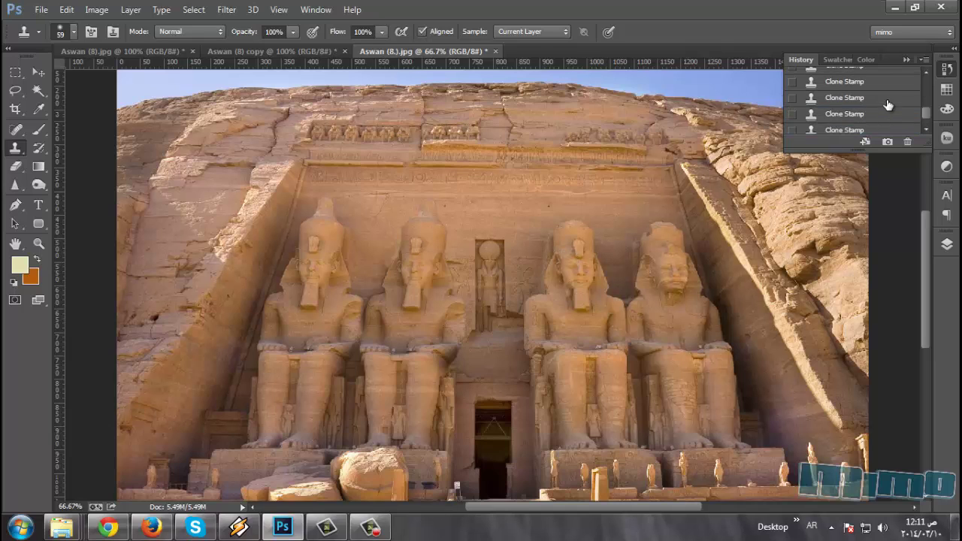
Revert the photo to its original Aswan (8).jpg History snapshot, with the second colossus broken again.
scroll(857, 98, up, 5)
scroll(862, 86, up, 5)
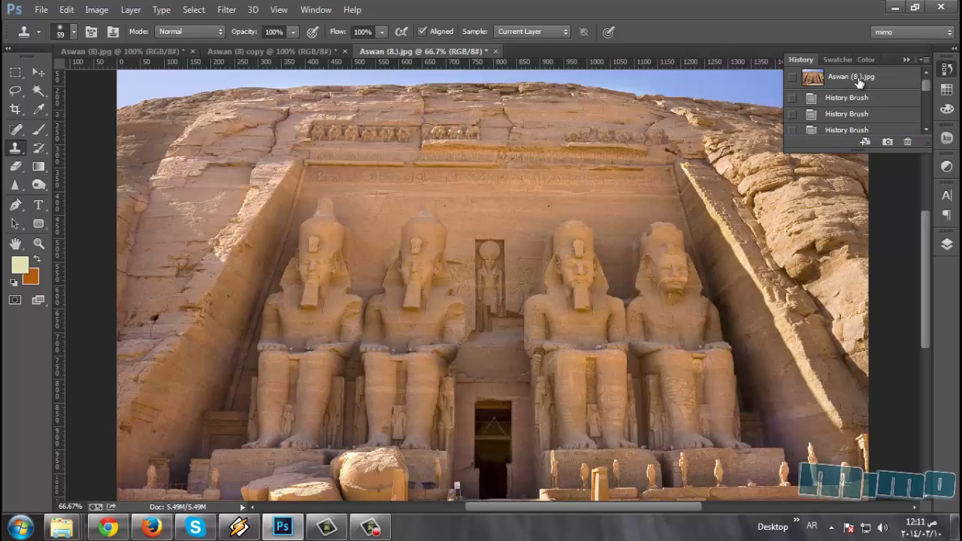
click(859, 78)
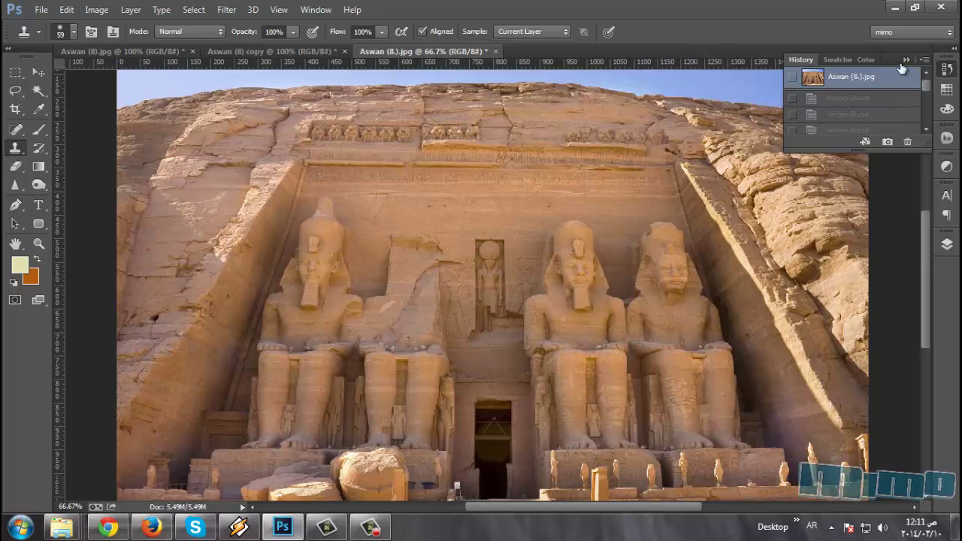
click(907, 60)
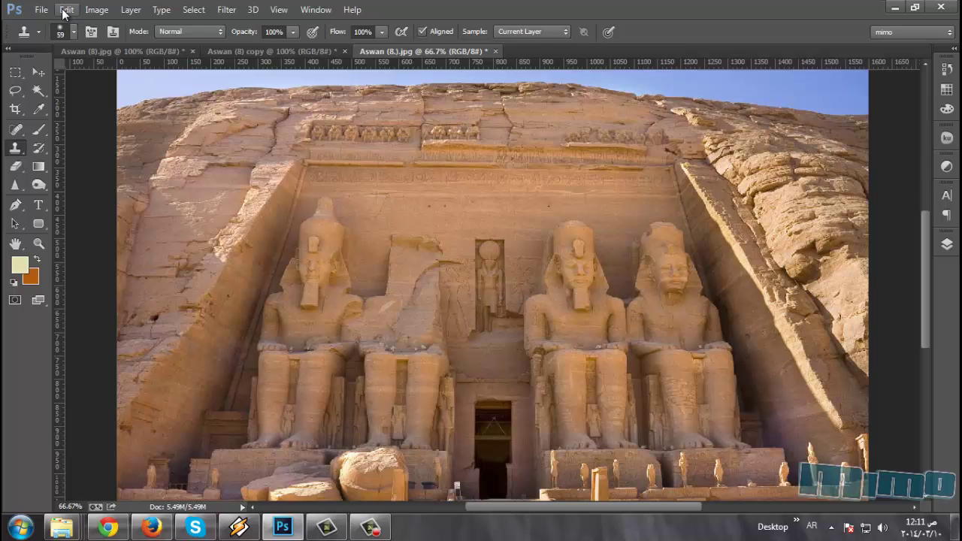
click(131, 10)
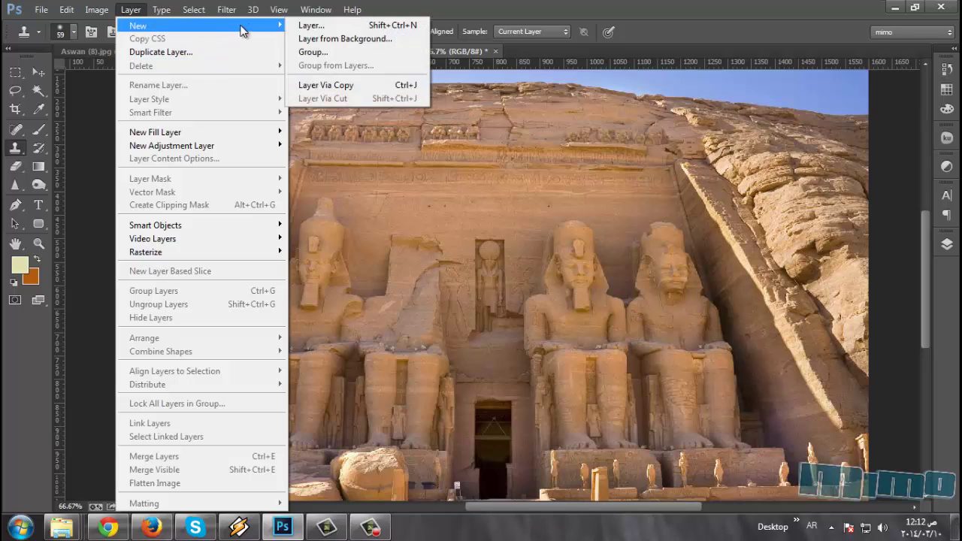
mouse_move(138, 26)
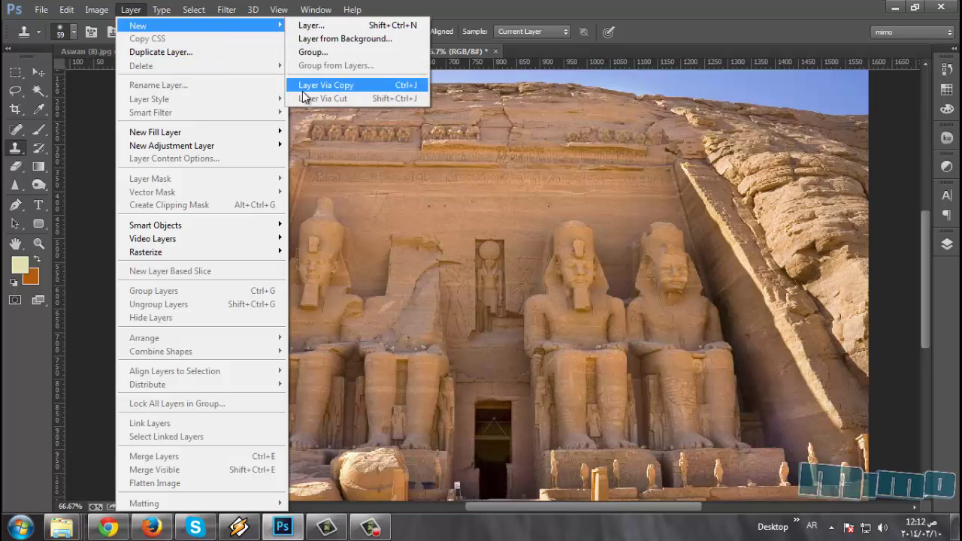
Duplicate the photo to Layer 1 via copy, then delete Layer 1, leaving only the Background.
click(346, 87)
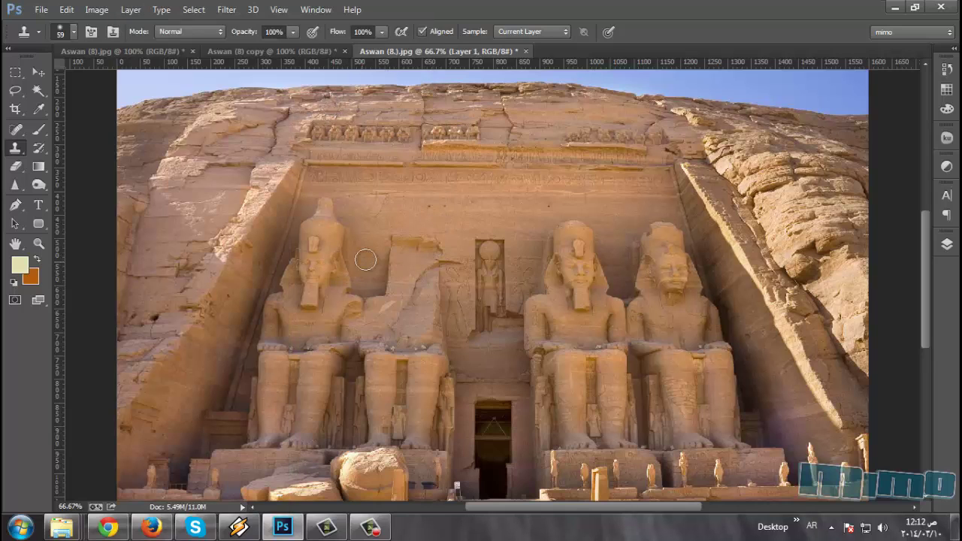
click(67, 10)
click(395, 7)
click(131, 10)
mouse_move(199, 26)
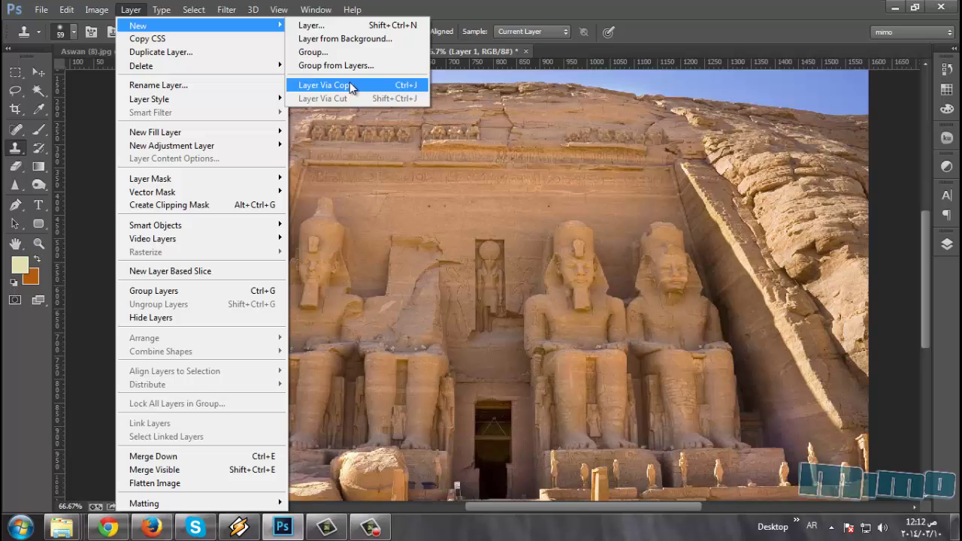
click(949, 245)
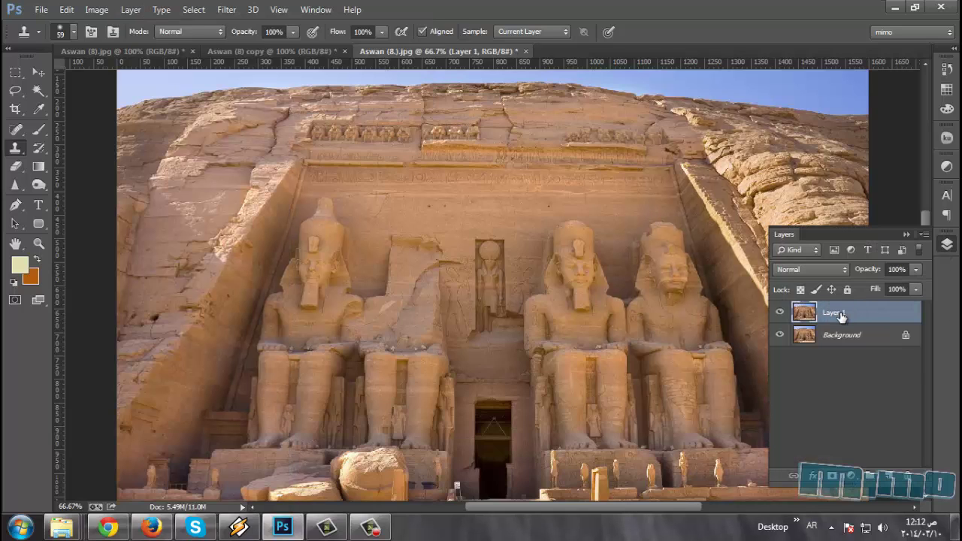
key(Delete)
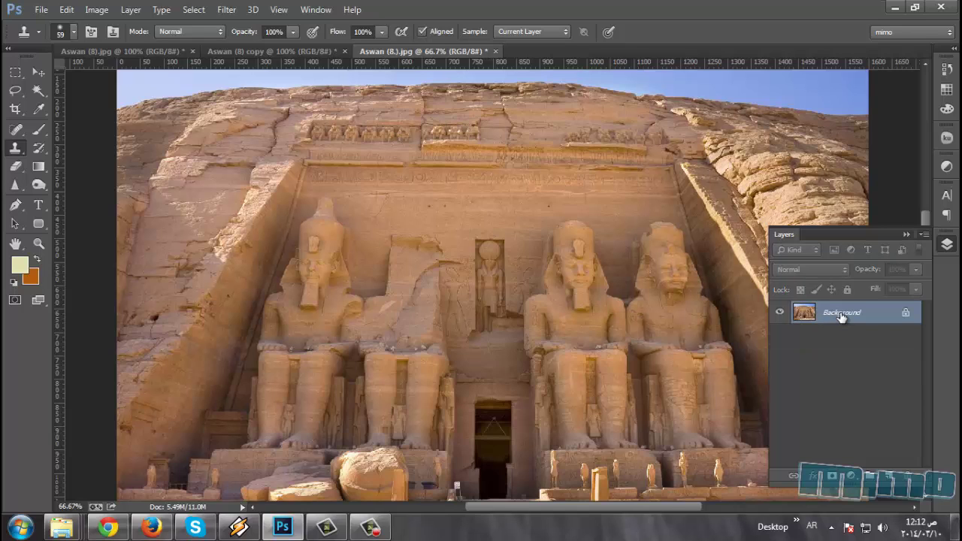
Draw a rectangular selection around the first colossus's head and torso.
click(15, 72)
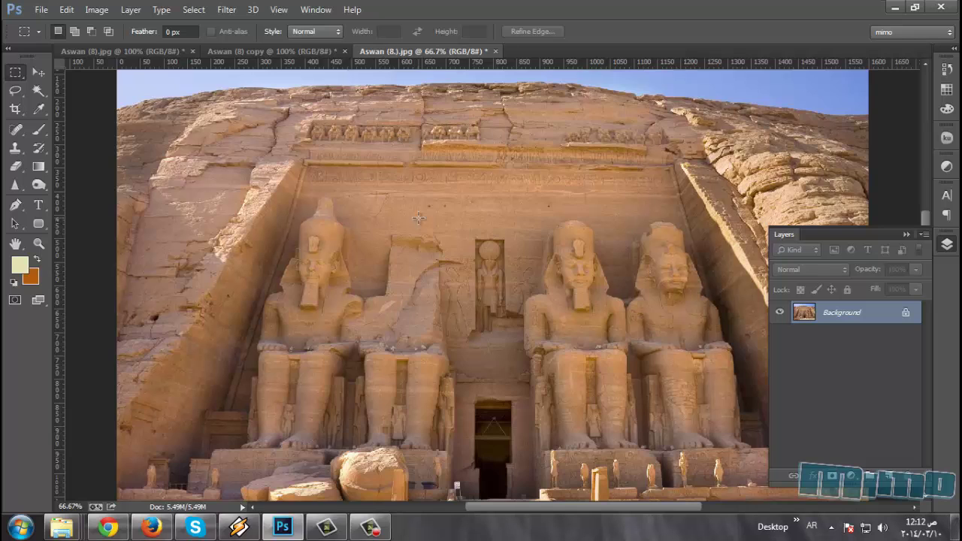
key(ctrl+plus)
drag(303, 208, 454, 177)
key(ctrl+plus)
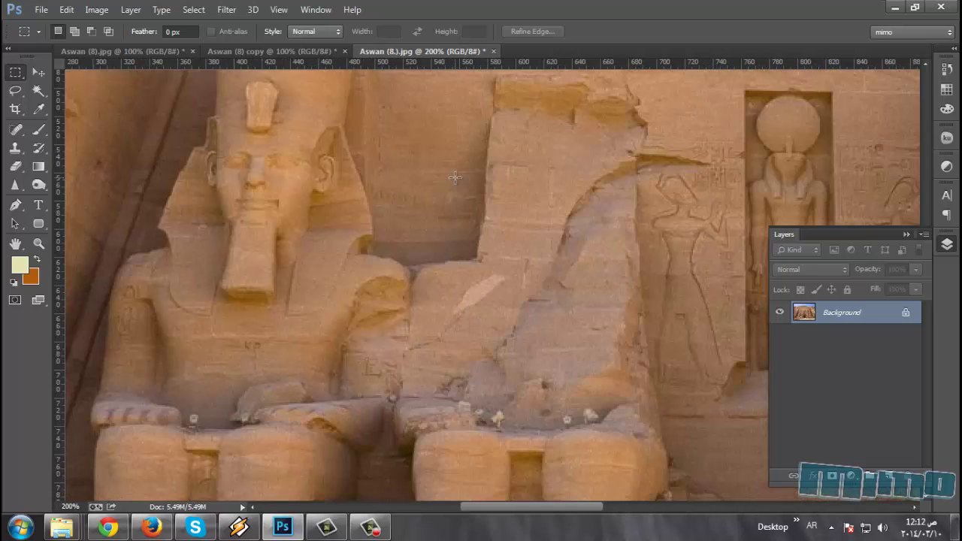
key(ctrl+minus)
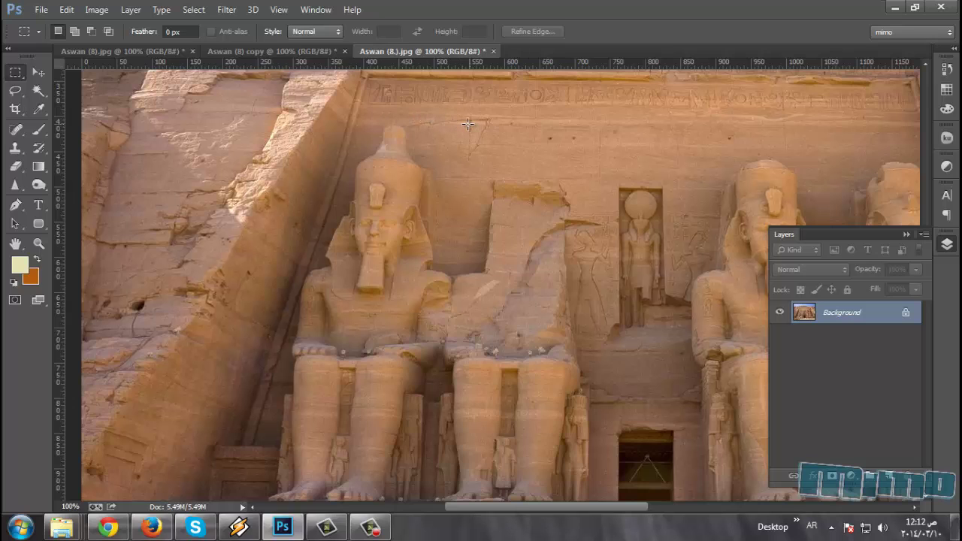
drag(463, 127, 287, 359)
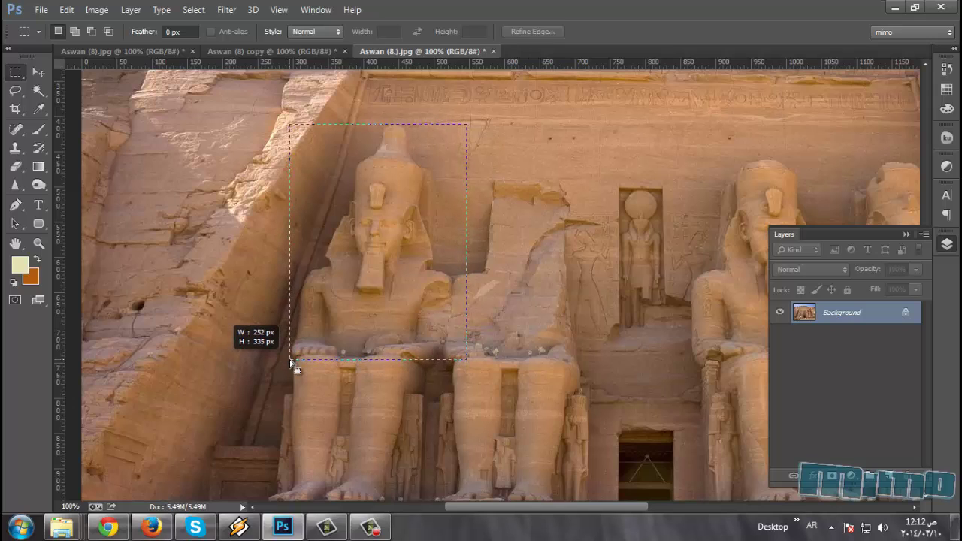
drag(286, 359, 290, 359)
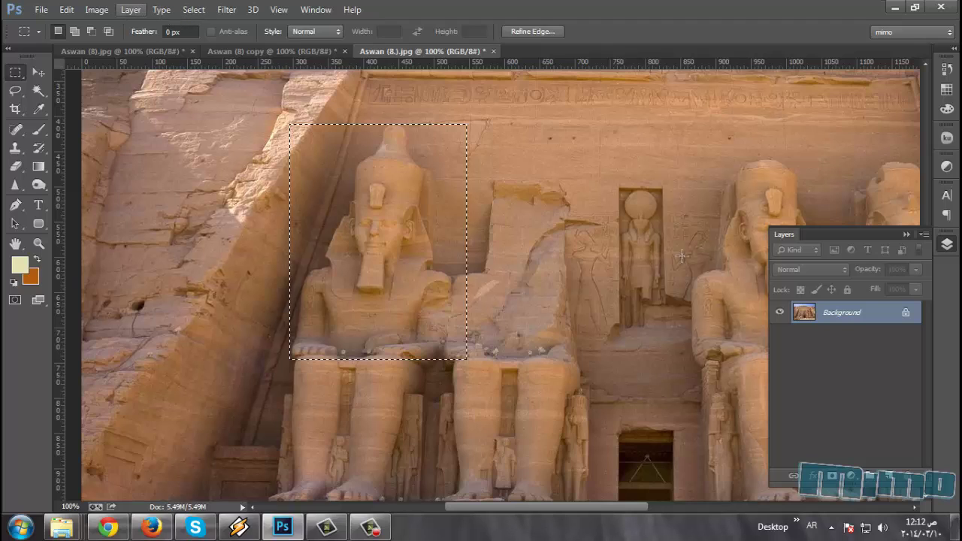
Copy the selected statue onto a new Layer 1 and switch to the Move tool.
key(ctrl+shift+alt+n)
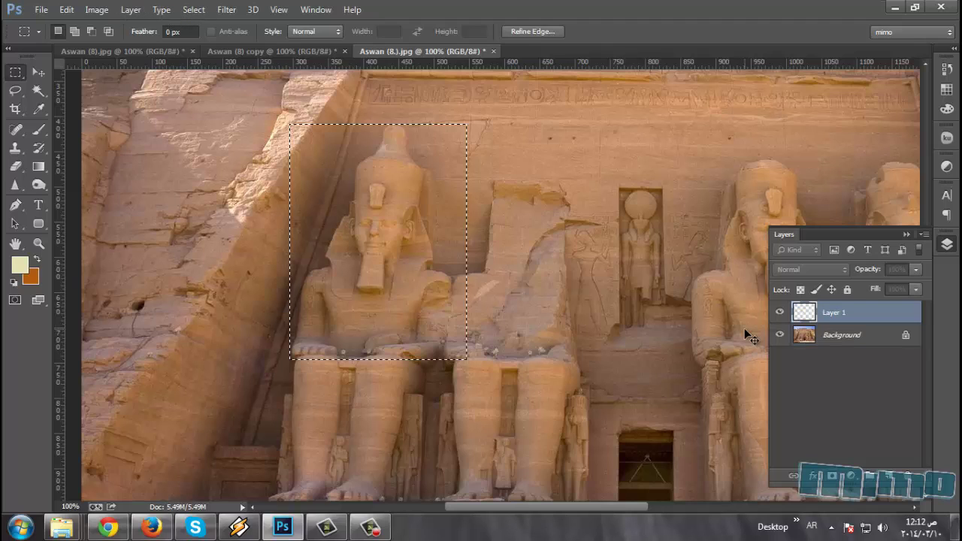
key(ctrl+d)
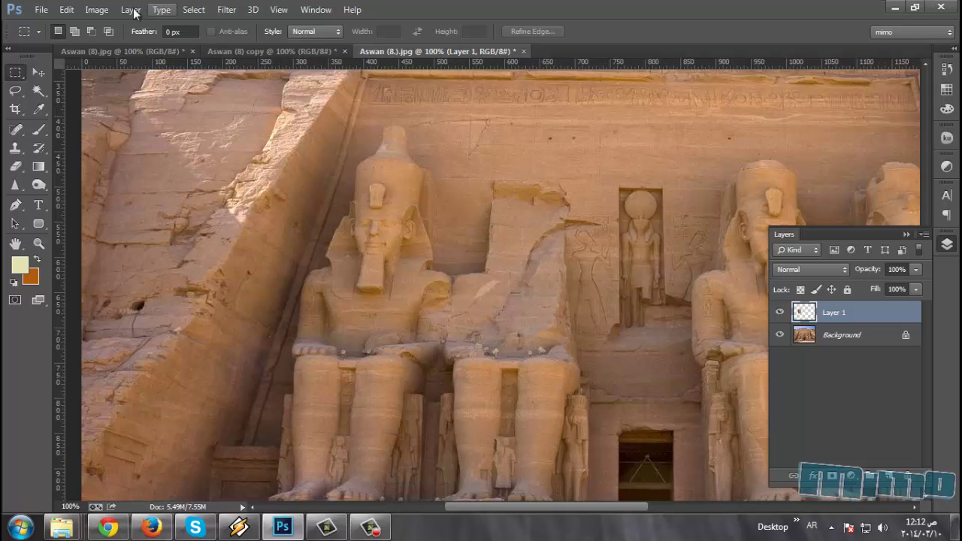
click(97, 11)
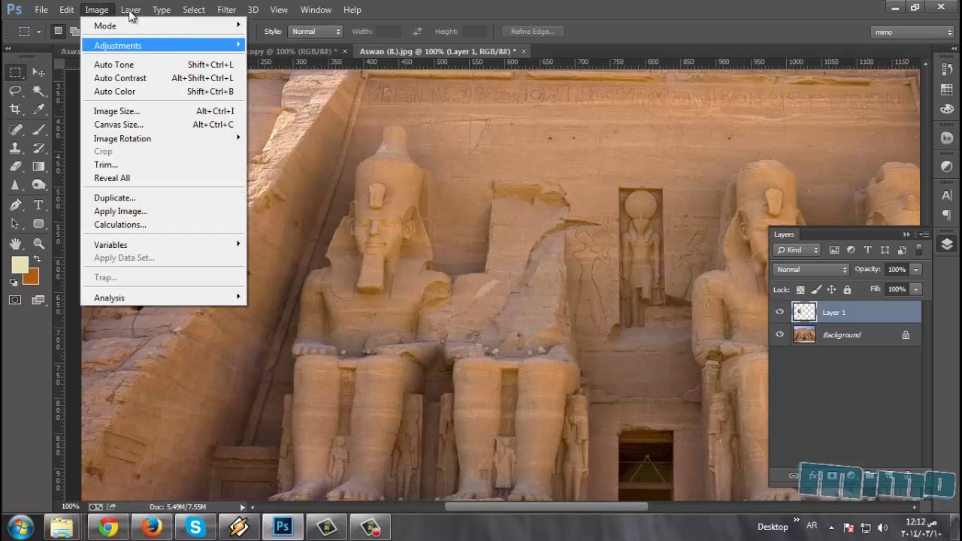
click(132, 9)
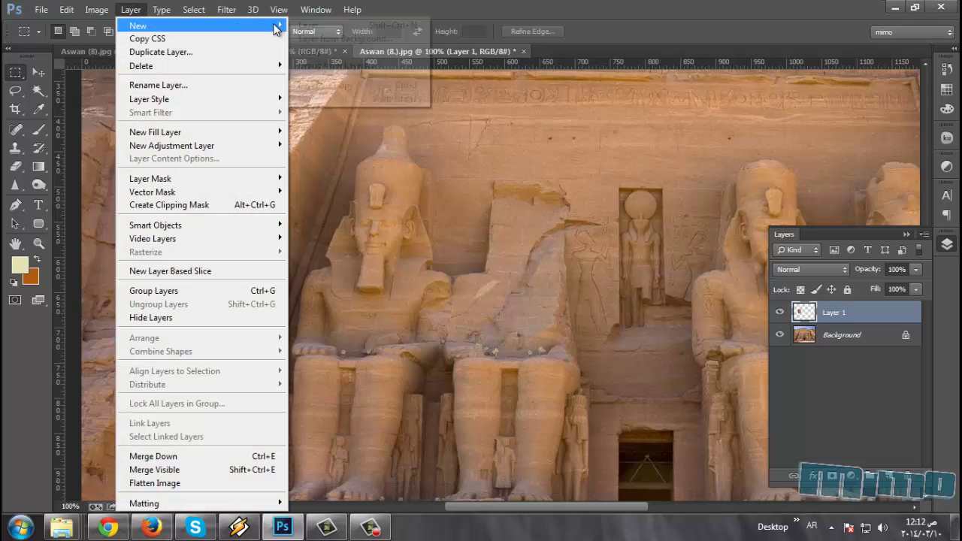
mouse_move(138, 25)
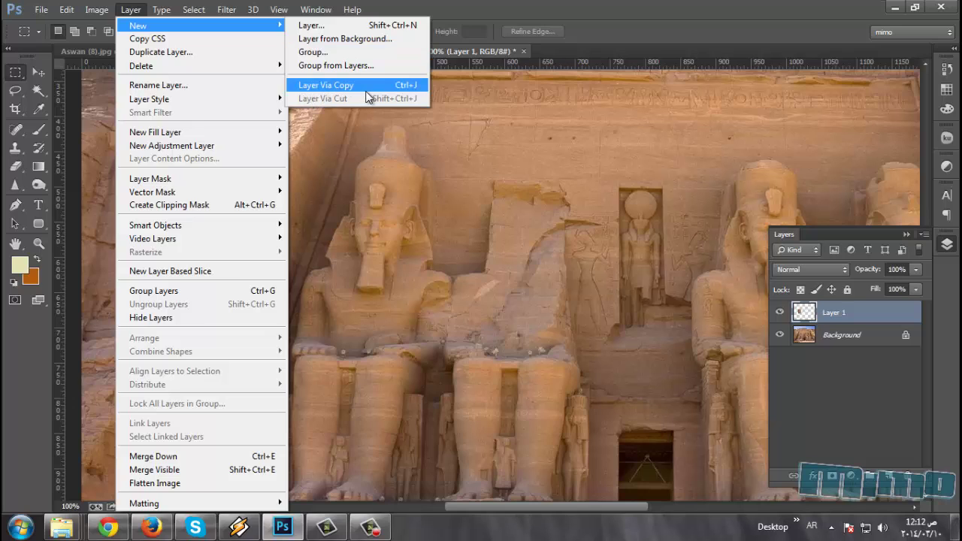
click(421, 50)
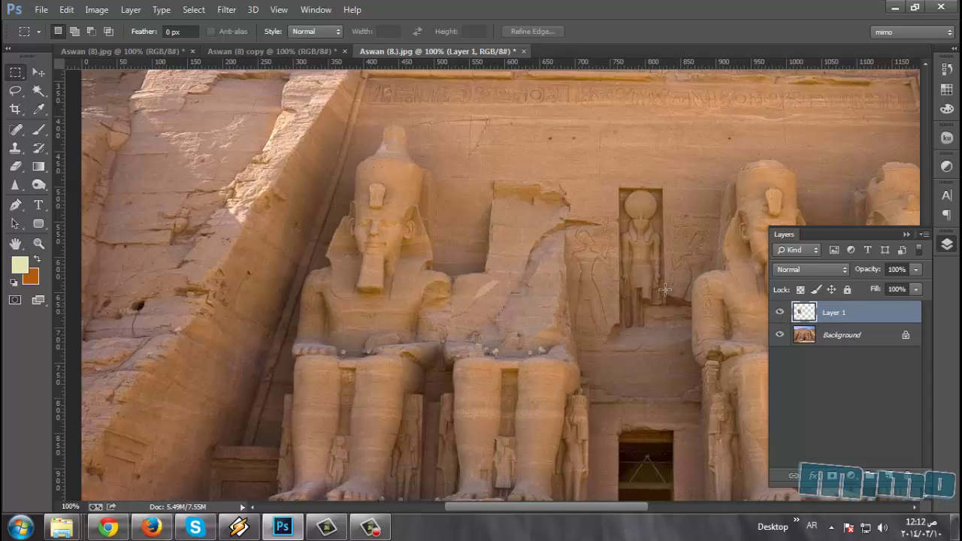
click(37, 72)
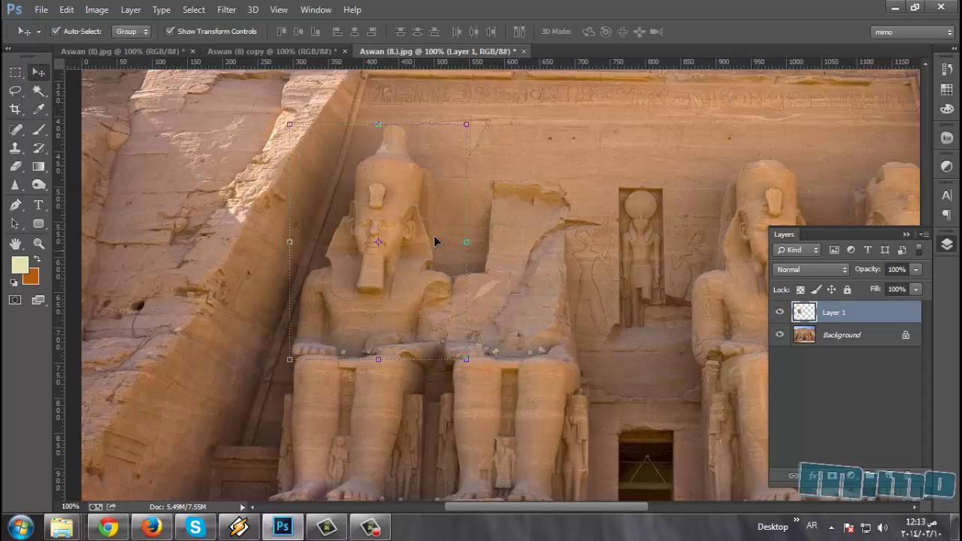
Move the Layer 1 statue copy about 120 px right over the broken second colossus, toggling visibility to compare.
drag(416, 214, 475, 207)
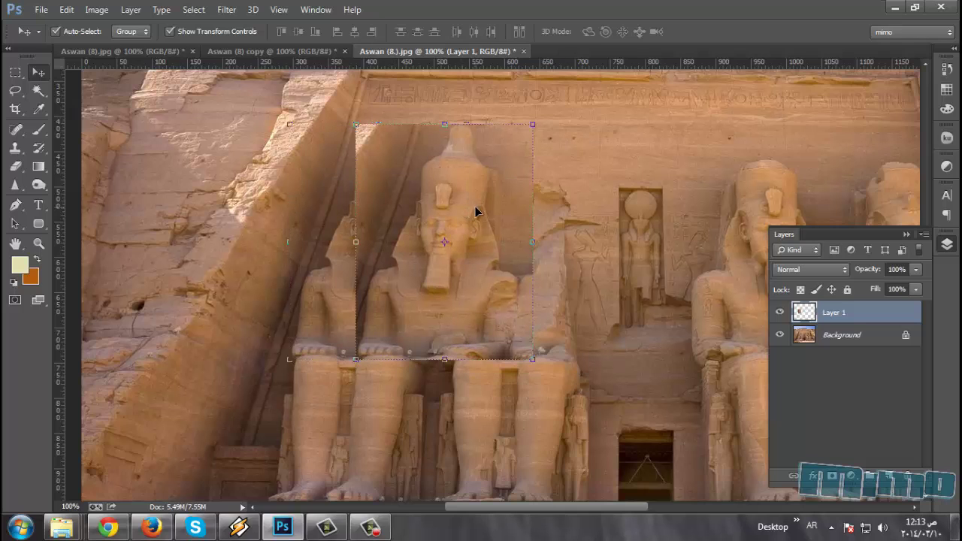
click(779, 312)
click(779, 312)
drag(460, 206, 554, 211)
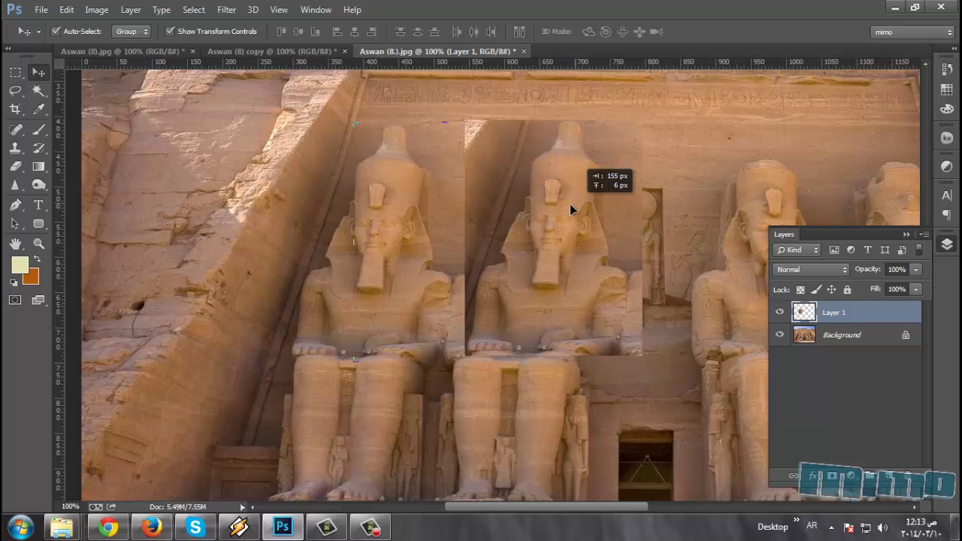
drag(575, 202, 549, 207)
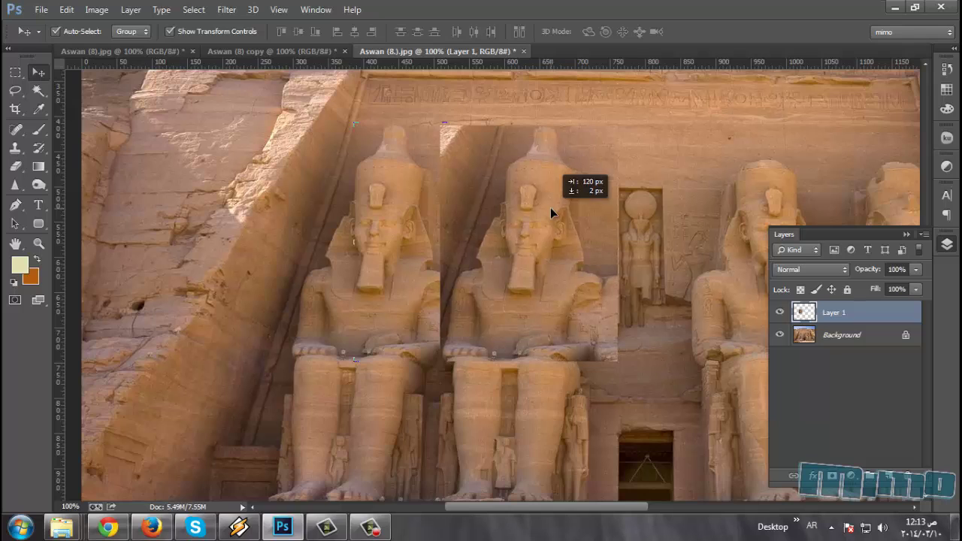
drag(551, 208, 551, 207)
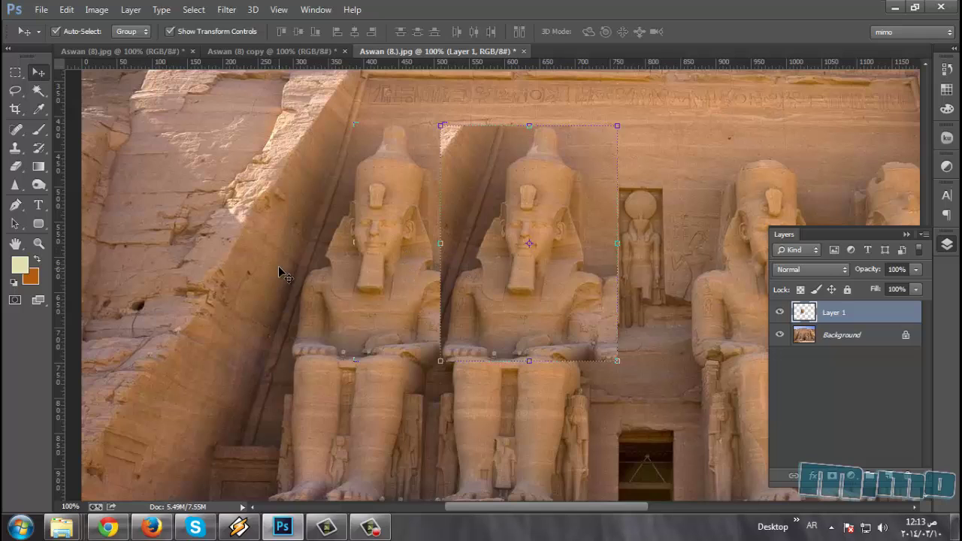
Draw a Pen path from the statue's foot up along the seam to the headdress edge.
click(16, 205)
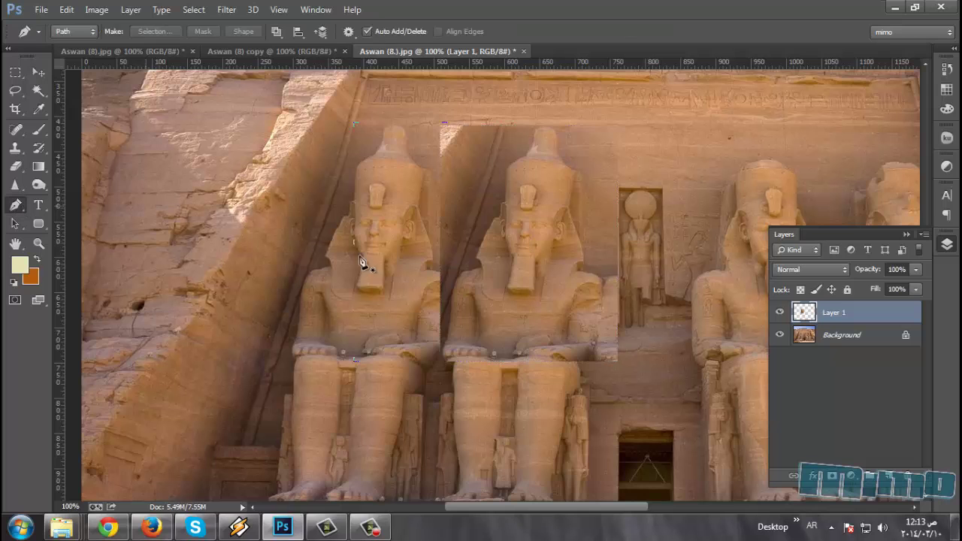
scroll(378, 261, up, 3)
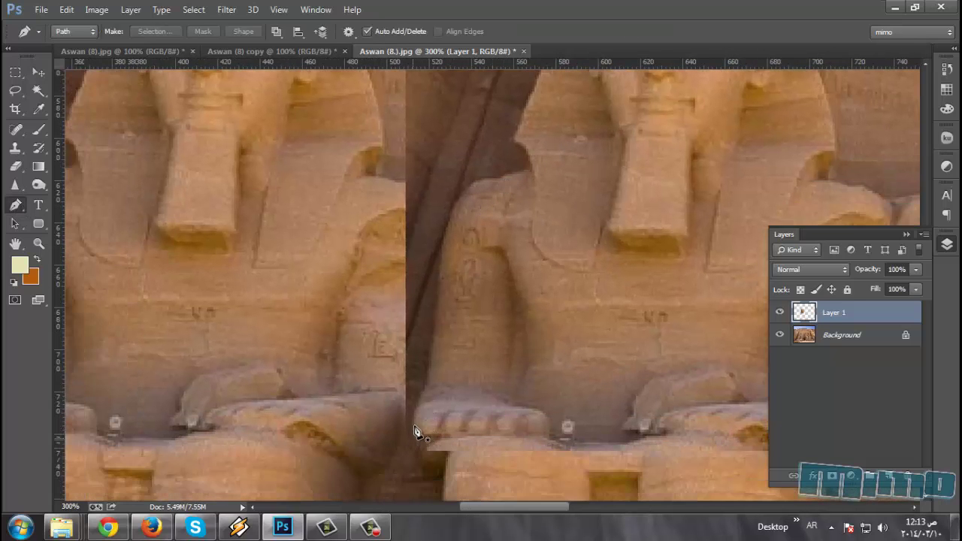
click(412, 437)
drag(426, 391, 424, 385)
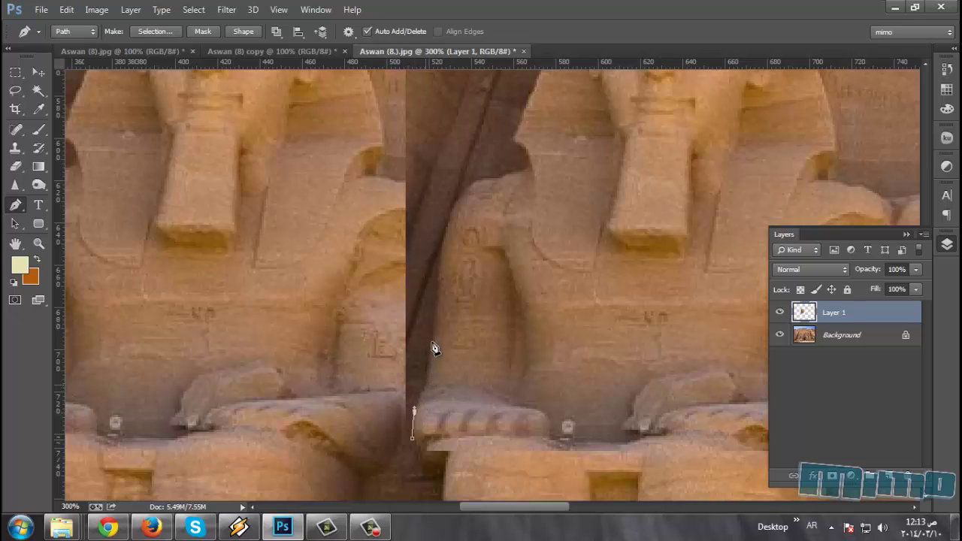
click(435, 301)
key(ctrl+z)
click(432, 340)
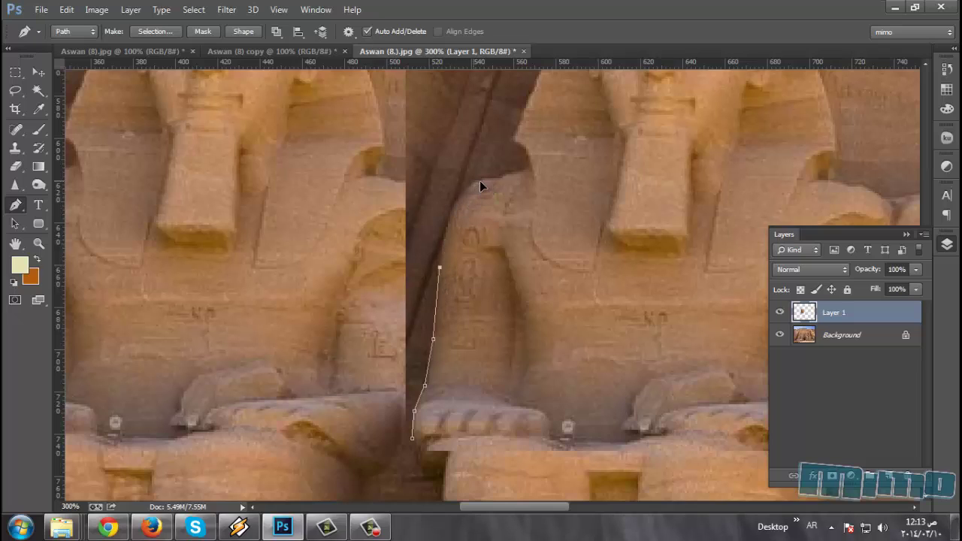
mouse_move(491, 180)
mouse_down()
mouse_move(506, 158)
mouse_move(482, 184)
mouse_move(497, 186)
mouse_up()
click(501, 178)
click(531, 168)
drag(531, 168, 511, 142)
drag(512, 143, 531, 152)
Close the path around the seam area and load it as a selection.
key(ctrl+minus)
key(ctrl+minus)
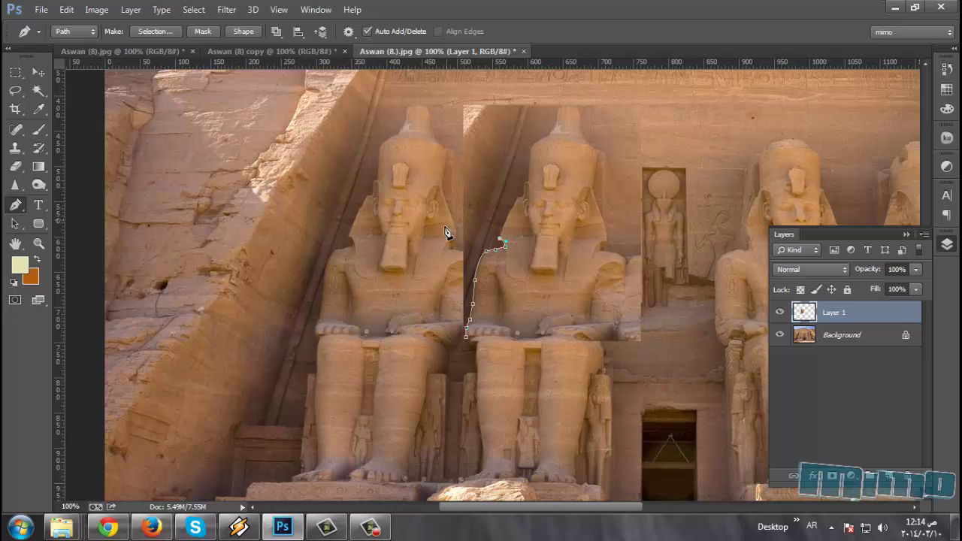
click(447, 220)
click(454, 353)
click(466, 339)
key(ctrl+Return)
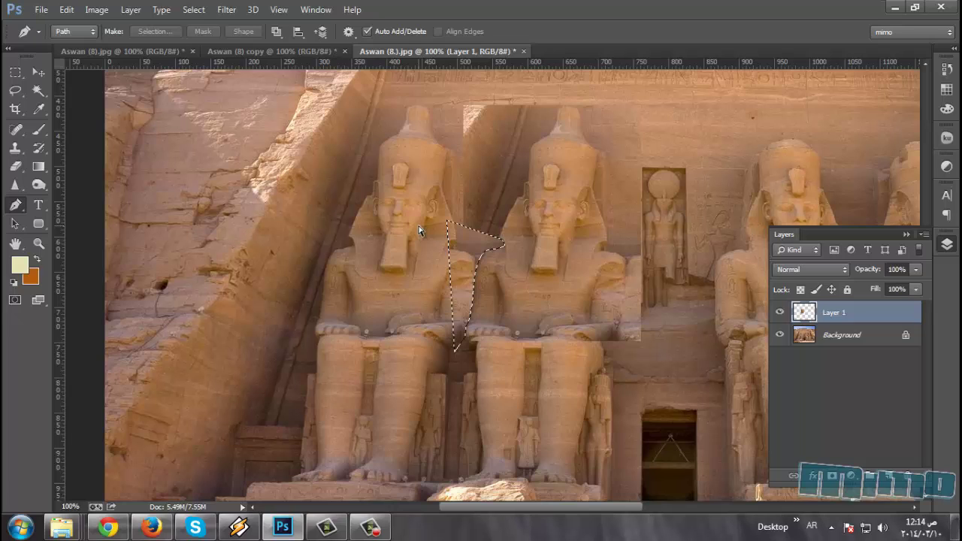
Delete Layer 1's pixels inside the seam selection, deselect, and review the statue heads.
key(ctrl+d)
key(ctrl+plus)
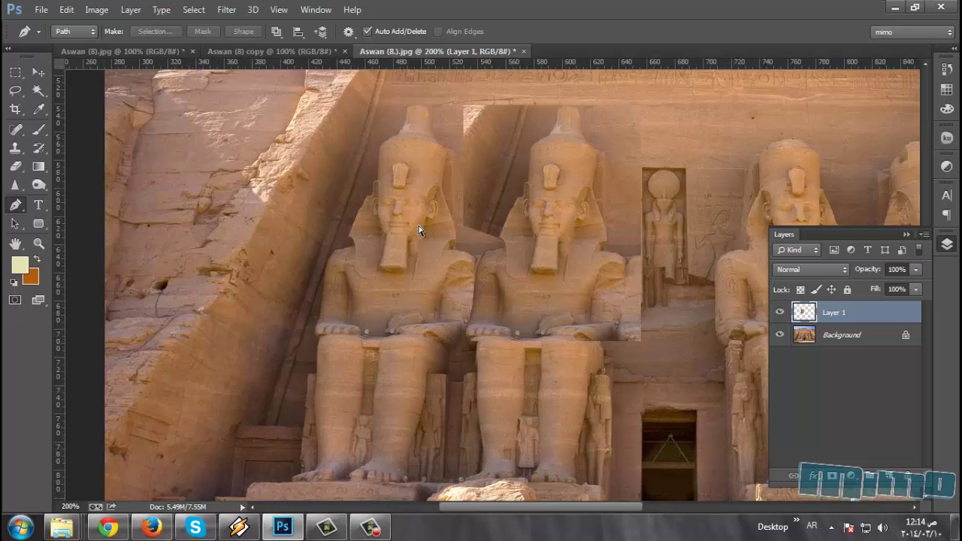
key(ctrl+plus)
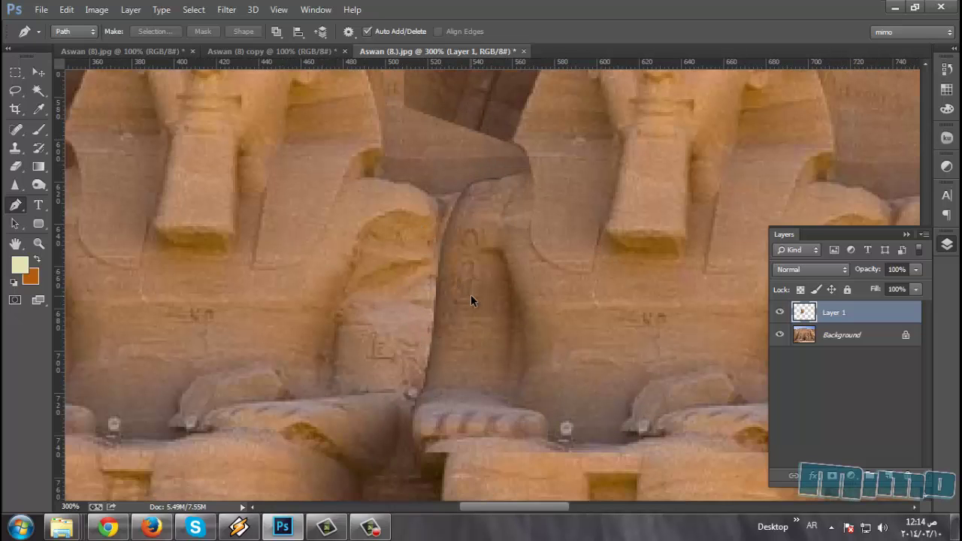
key(ctrl+alt+z)
key(ctrl+alt+z)
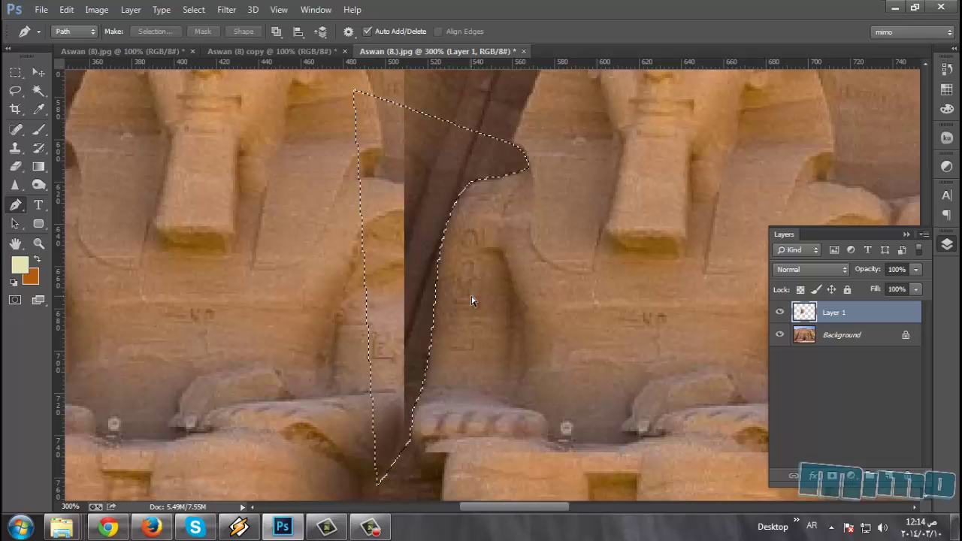
key(ctrl+shift+z)
key(ctrl+shift+z)
key(ctrl+d)
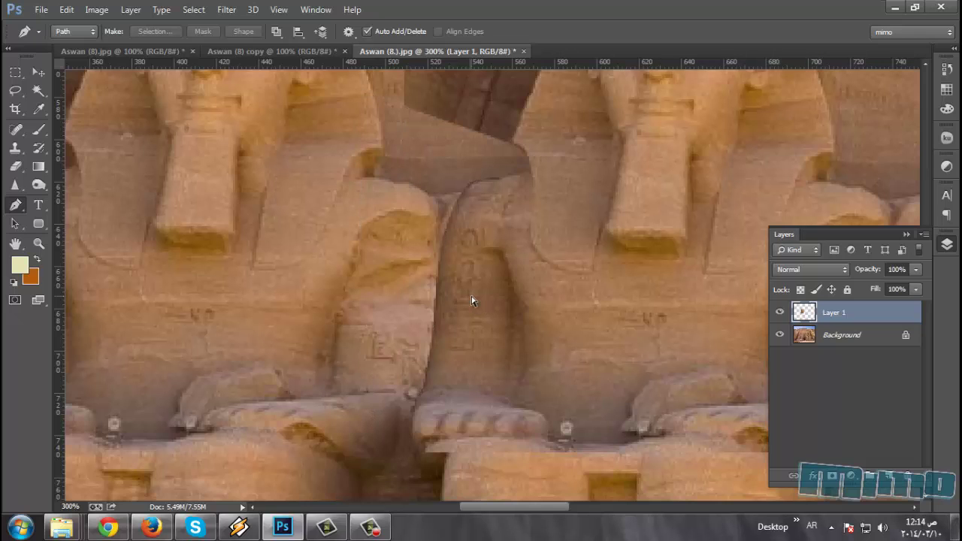
key(ctrl+minus)
drag(318, 392, 464, 310)
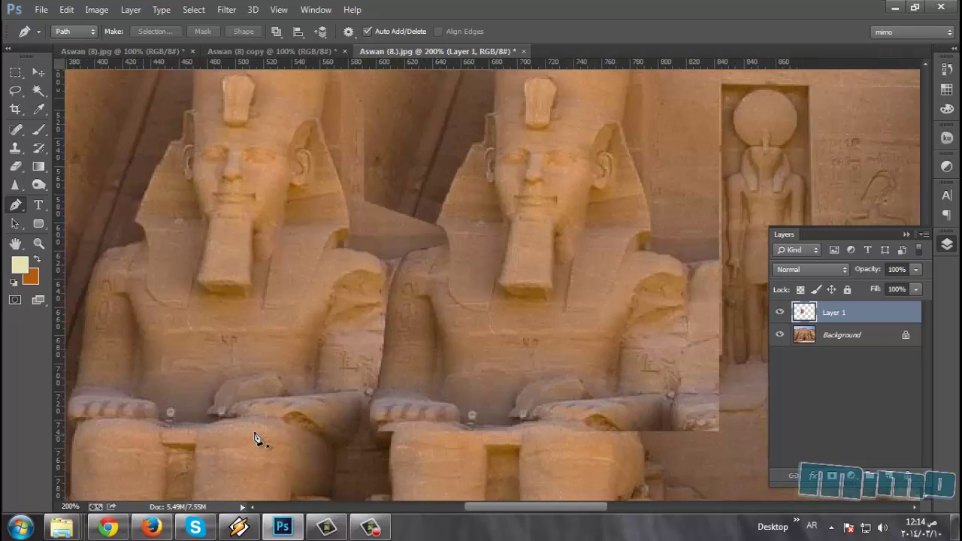
key(ctrl+minus)
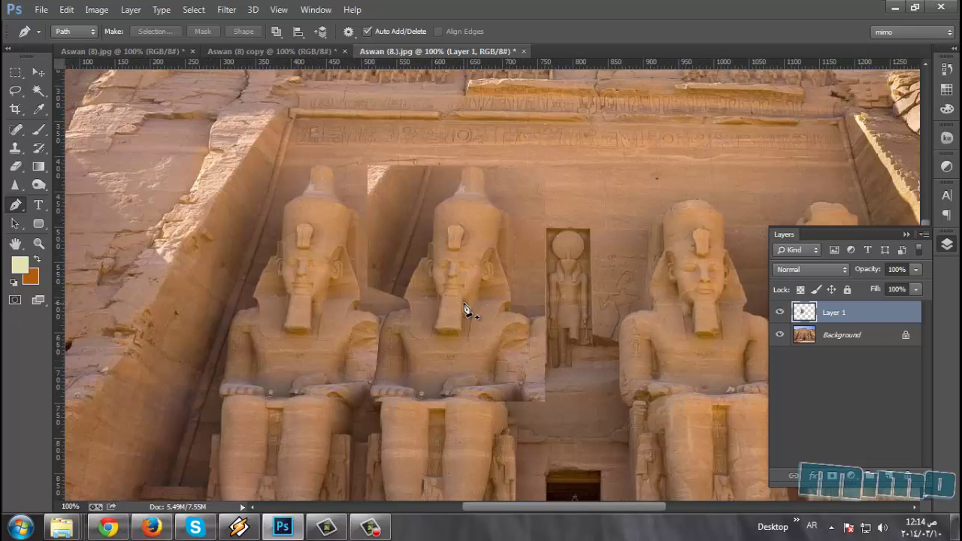
key(ctrl+plus)
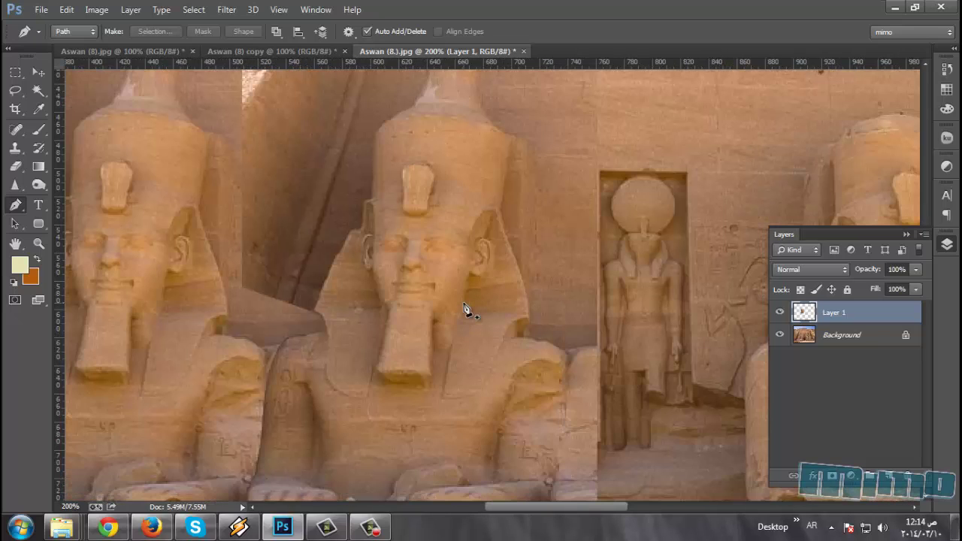
scroll(466, 311, up, 3)
scroll(466, 311, up, 2)
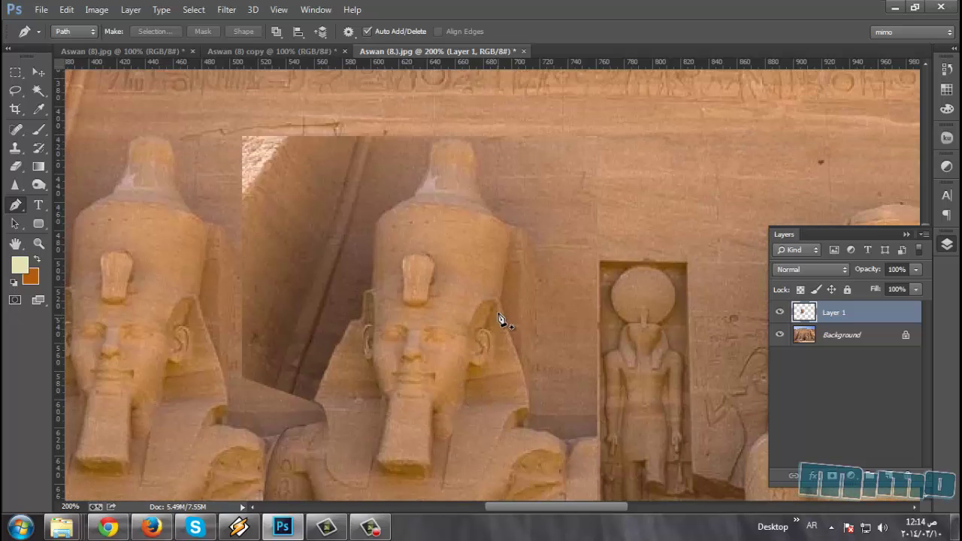
Erase Layer 1's edge between the statues and along the shoulder with a 19 px, 50% hardness eraser.
click(16, 167)
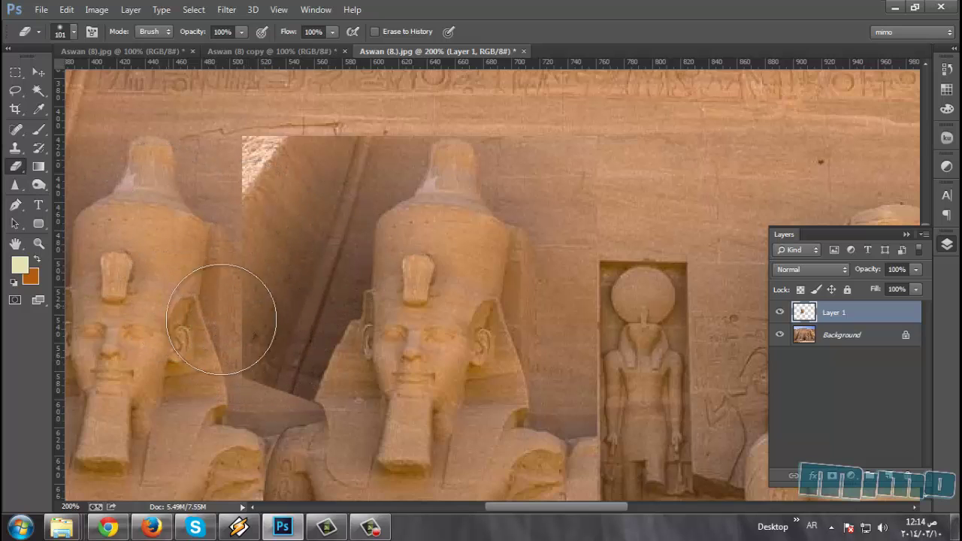
drag(268, 343, 251, 281)
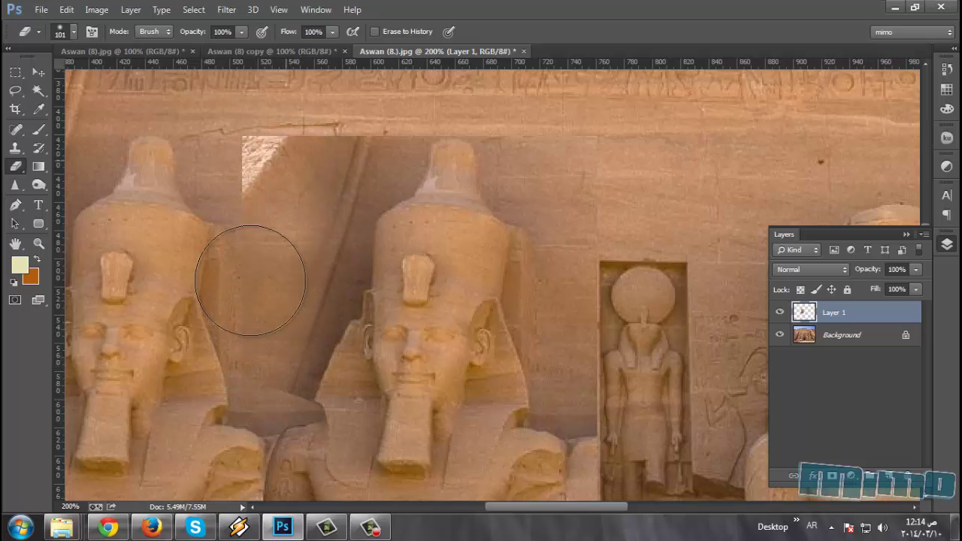
right_click(307, 348)
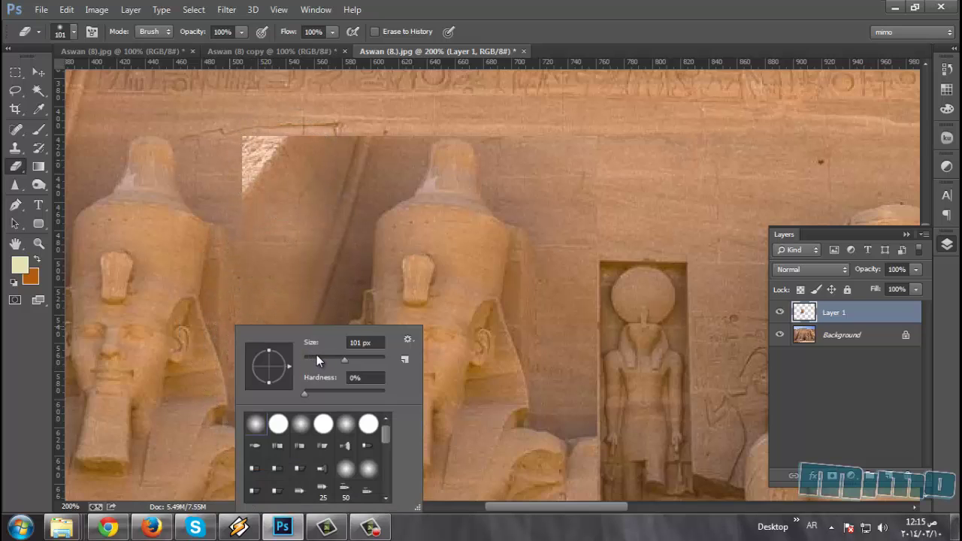
drag(317, 356, 305, 356)
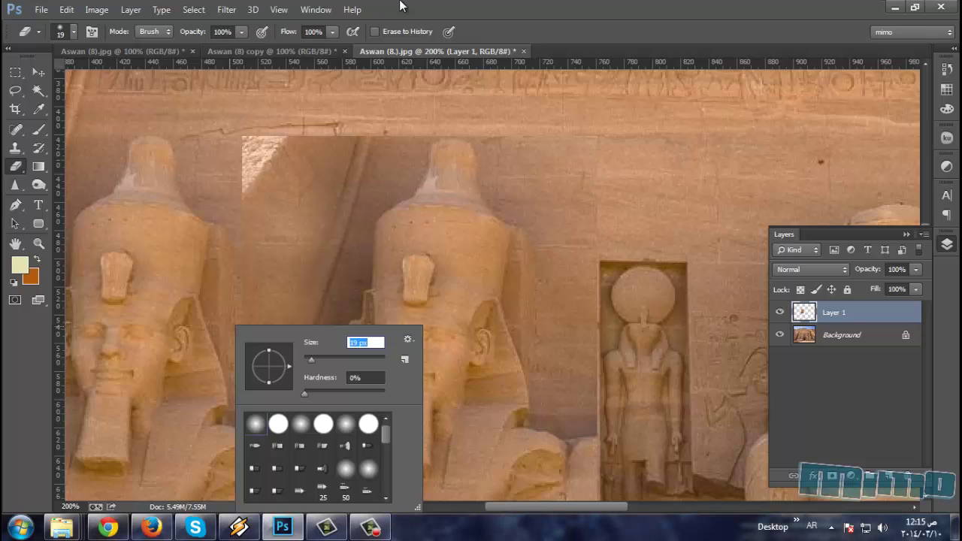
key(Tab)
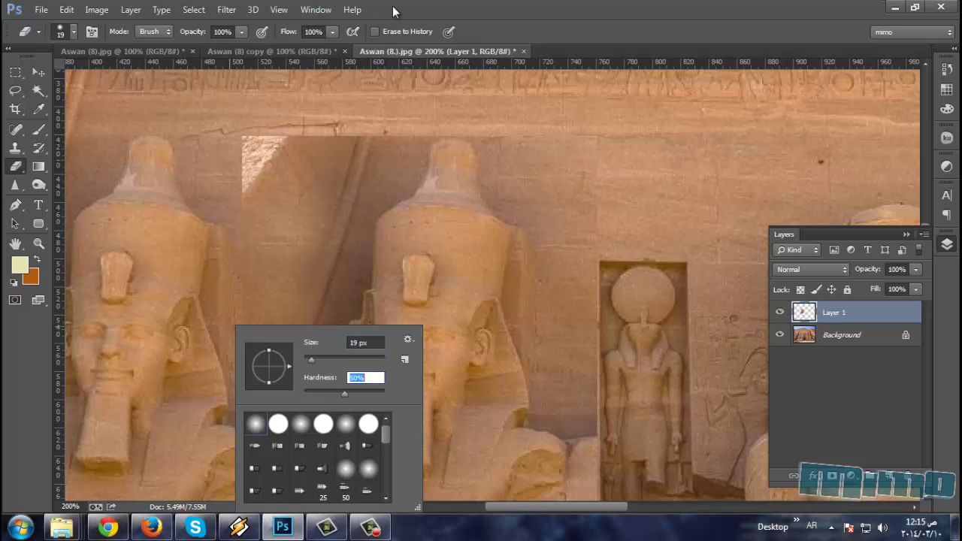
key(Return)
mouse_move(248, 368)
mouse_down()
mouse_move(301, 348)
mouse_move(268, 309)
mouse_move(253, 317)
mouse_move(297, 401)
mouse_up()
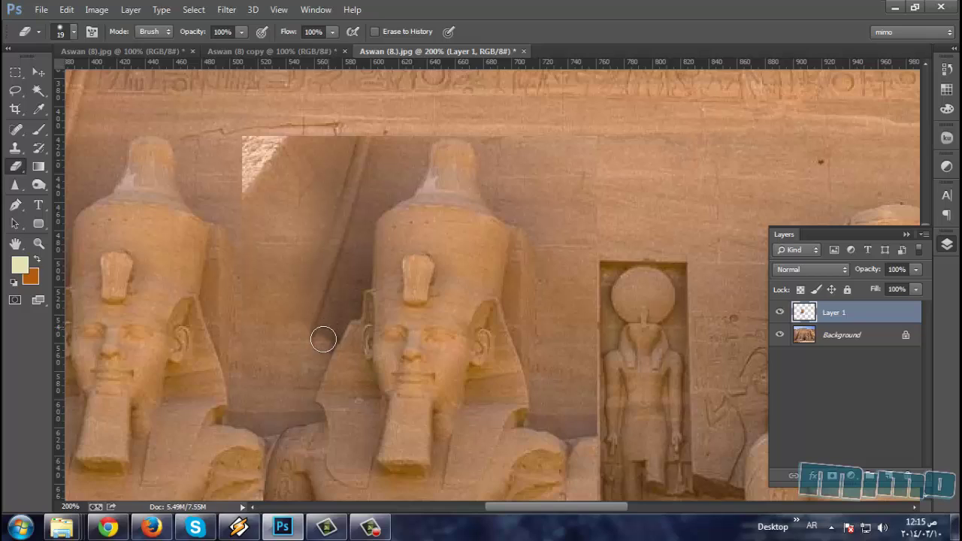
mouse_move(322, 339)
mouse_down()
mouse_move(326, 322)
mouse_move(292, 335)
mouse_move(321, 333)
mouse_move(307, 360)
mouse_move(342, 372)
mouse_up()
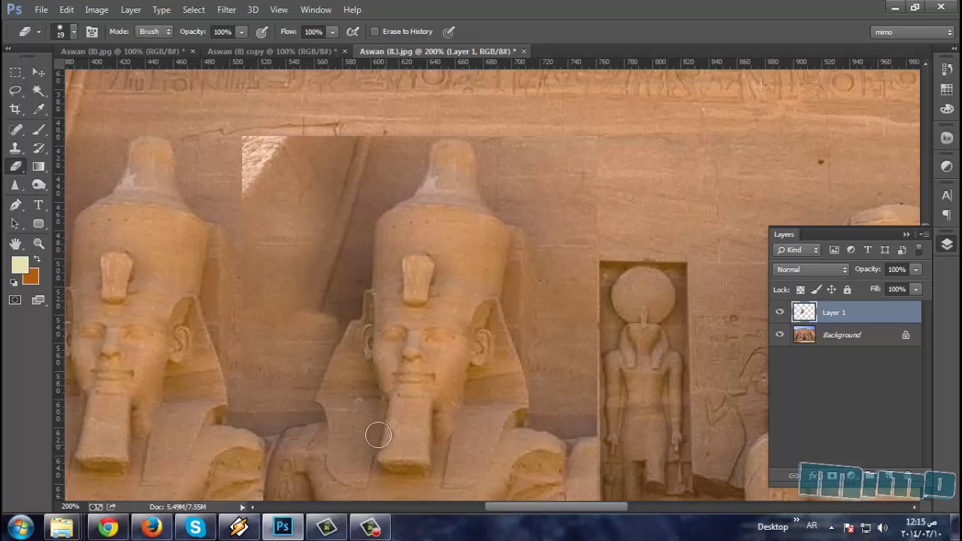
Erase the leftover dark patch between statues, then enlarge the eraser to 59 px and erase further.
scroll(353, 406, down, 3)
scroll(318, 347, down, 1)
scroll(323, 331, up, 2)
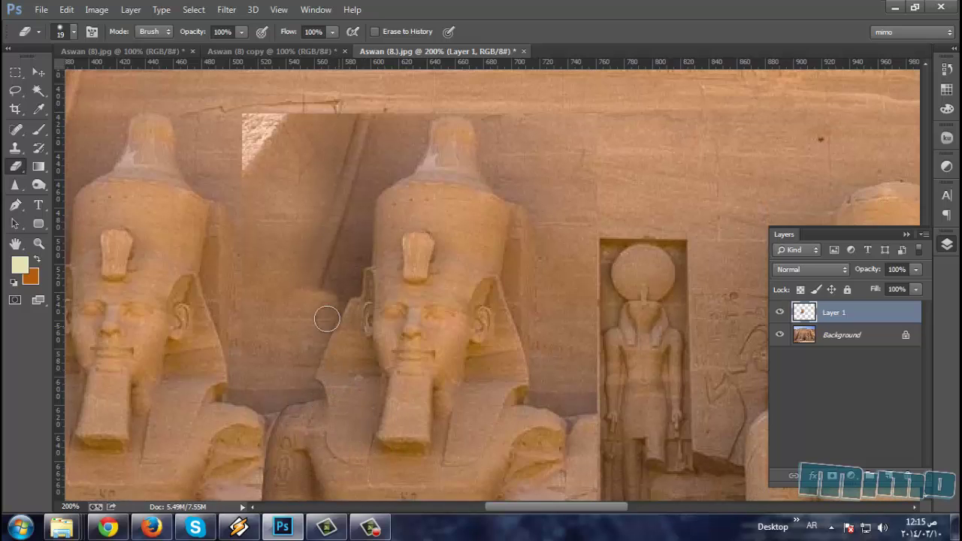
scroll(334, 311, up, 2)
scroll(333, 320, up, 1)
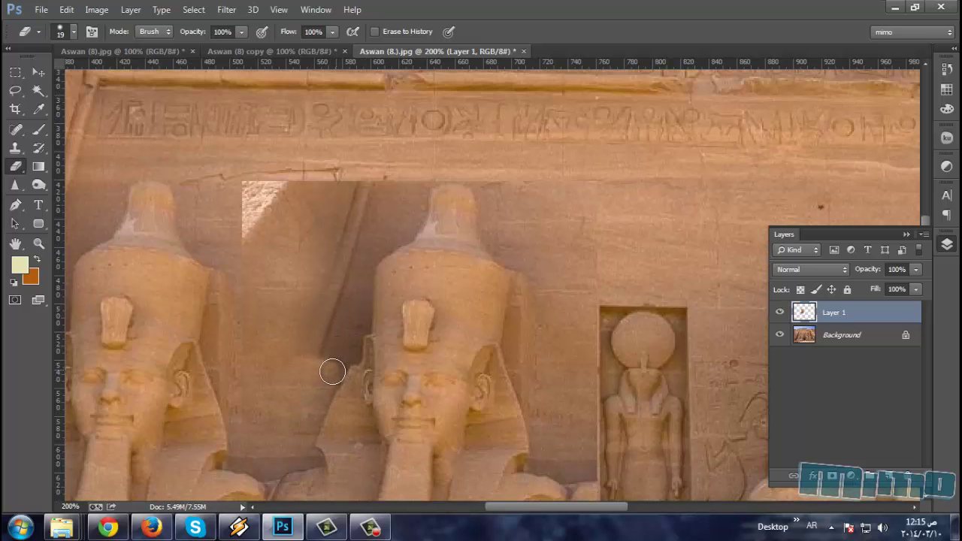
mouse_move(335, 359)
mouse_down()
mouse_move(335, 348)
mouse_move(333, 367)
mouse_move(348, 349)
mouse_move(342, 329)
mouse_move(328, 345)
mouse_move(301, 320)
mouse_up()
right_click(335, 252)
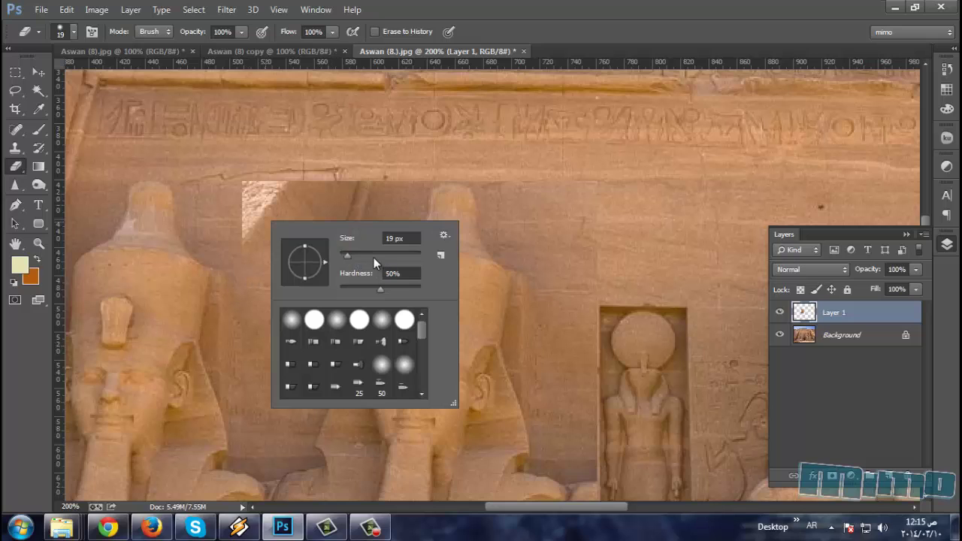
drag(354, 256, 364, 255)
key(Return)
mouse_move(269, 269)
mouse_down()
mouse_move(258, 262)
mouse_move(306, 166)
mouse_move(279, 273)
mouse_move(309, 230)
mouse_move(333, 161)
mouse_move(290, 257)
mouse_up()
Erase the dark wall shadows beside the middle statue and review the whole facade.
mouse_move(632, 183)
mouse_down()
mouse_move(573, 150)
mouse_move(604, 343)
mouse_move(594, 397)
mouse_move(629, 326)
mouse_move(569, 275)
mouse_move(571, 122)
mouse_up()
scroll(629, 327, down, 4)
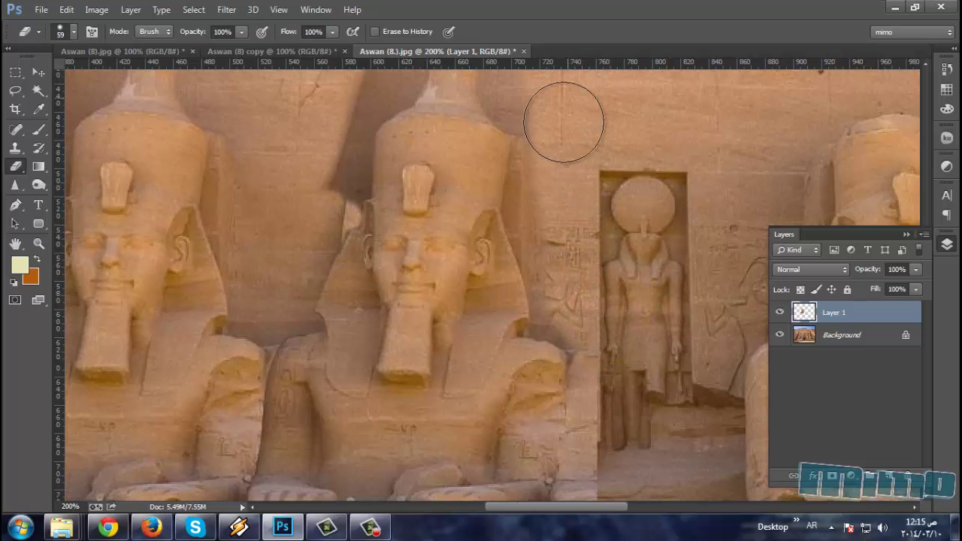
scroll(563, 118, up, 2)
mouse_move(325, 170)
mouse_down()
mouse_move(316, 230)
mouse_move(321, 168)
mouse_move(408, 137)
mouse_up()
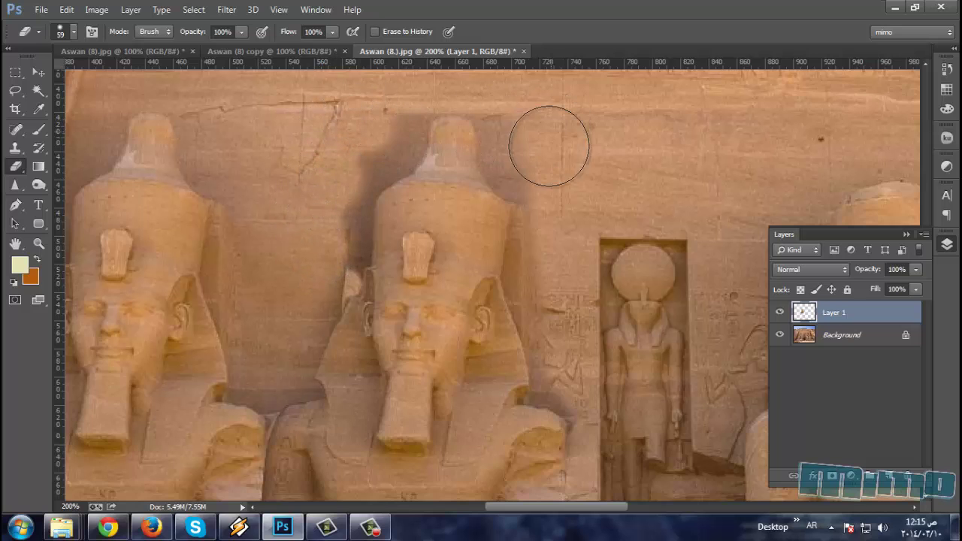
scroll(628, 229, down, 2)
scroll(628, 229, down, 2)
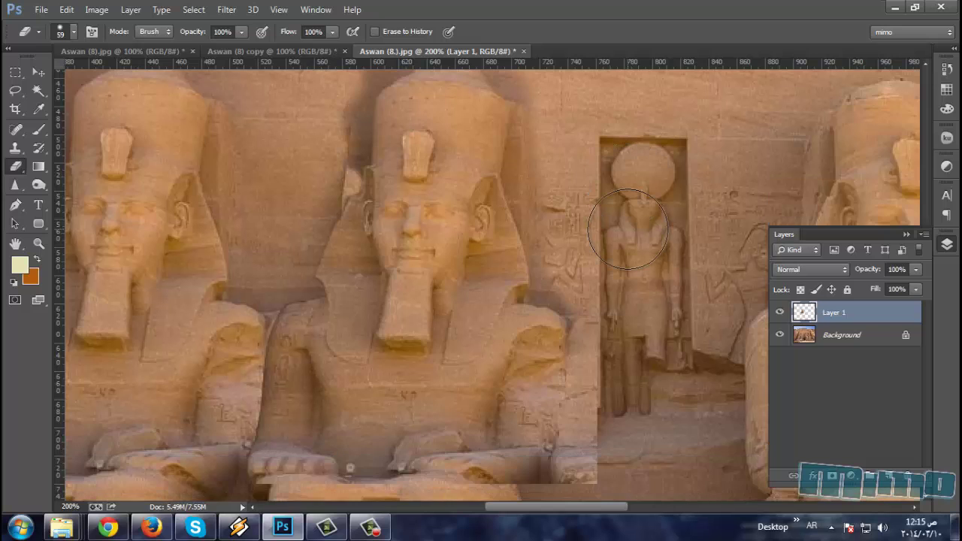
scroll(301, 258, up, 1)
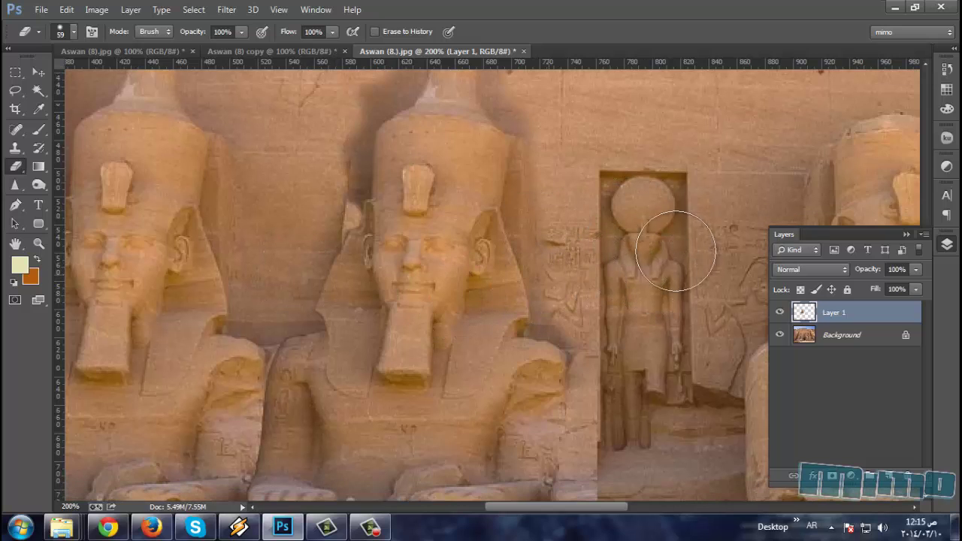
key(ctrl+minus)
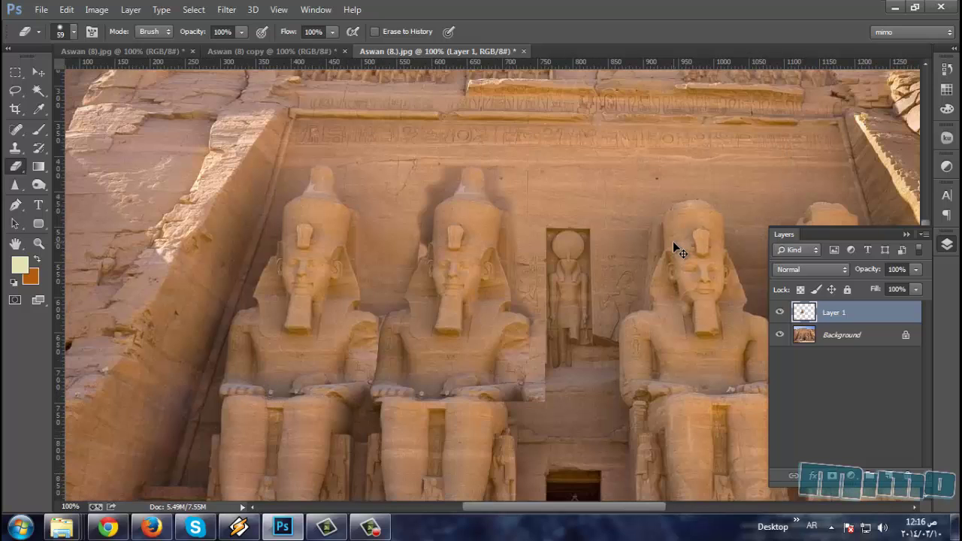
key(ctrl+plus)
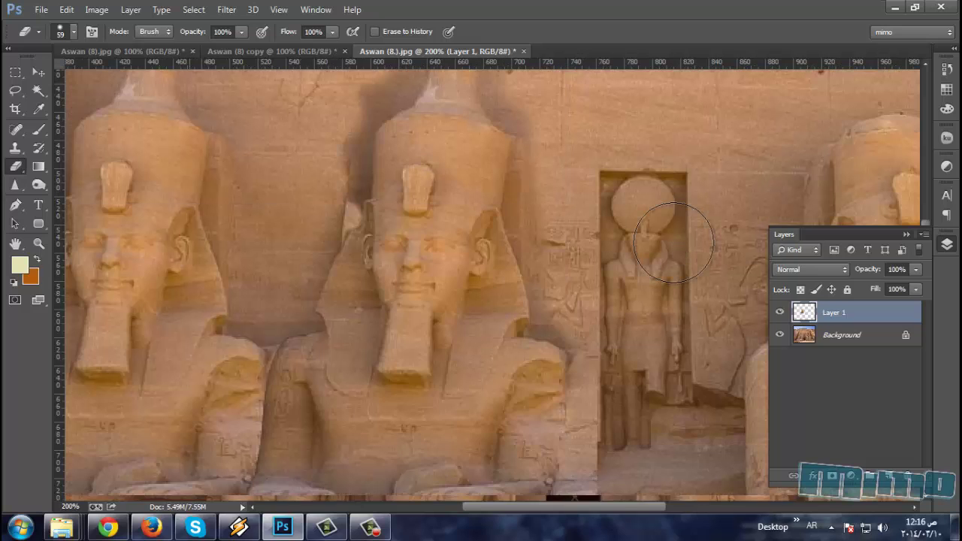
scroll(488, 227, down, 1)
scroll(488, 227, down, 1)
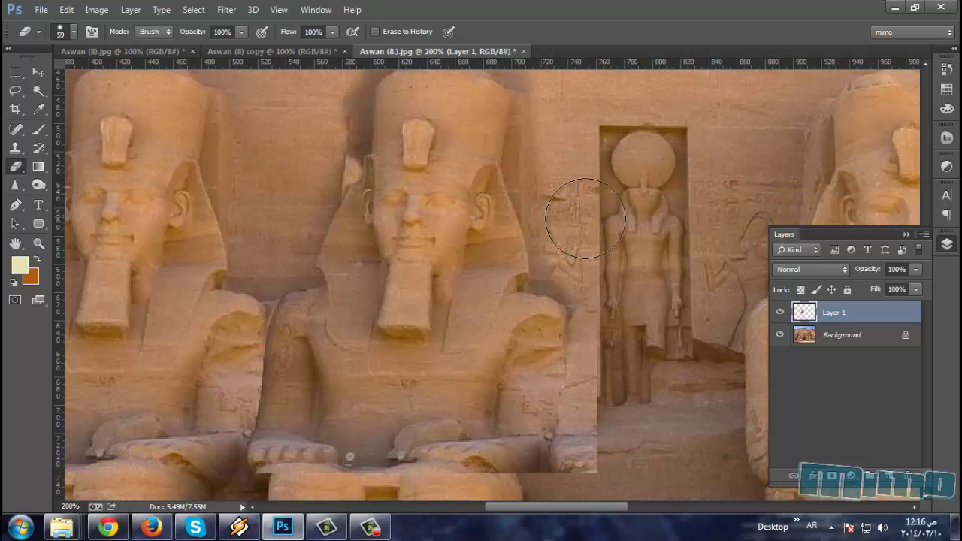
scroll(627, 183, up, 1)
scroll(606, 204, up, 1)
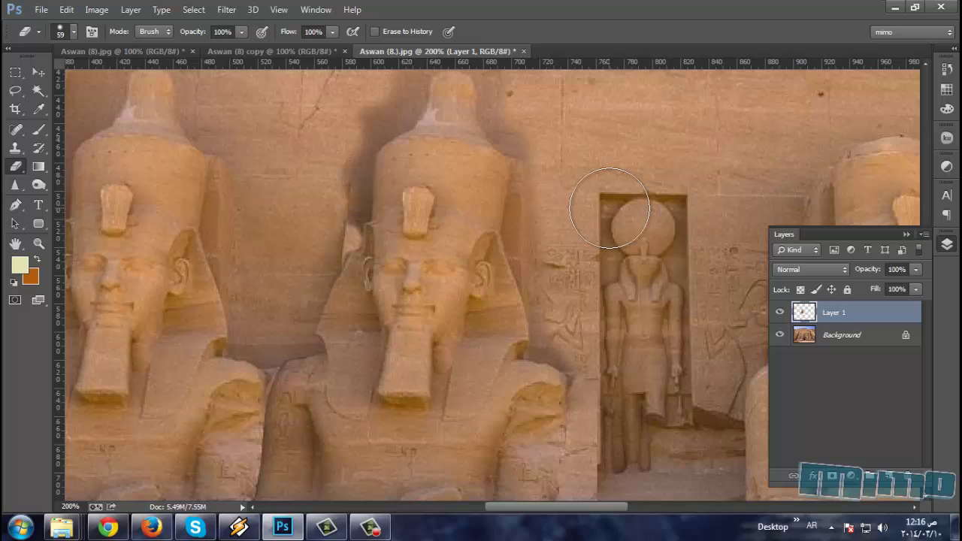
scroll(608, 208, down, 1)
key(ctrl+minus)
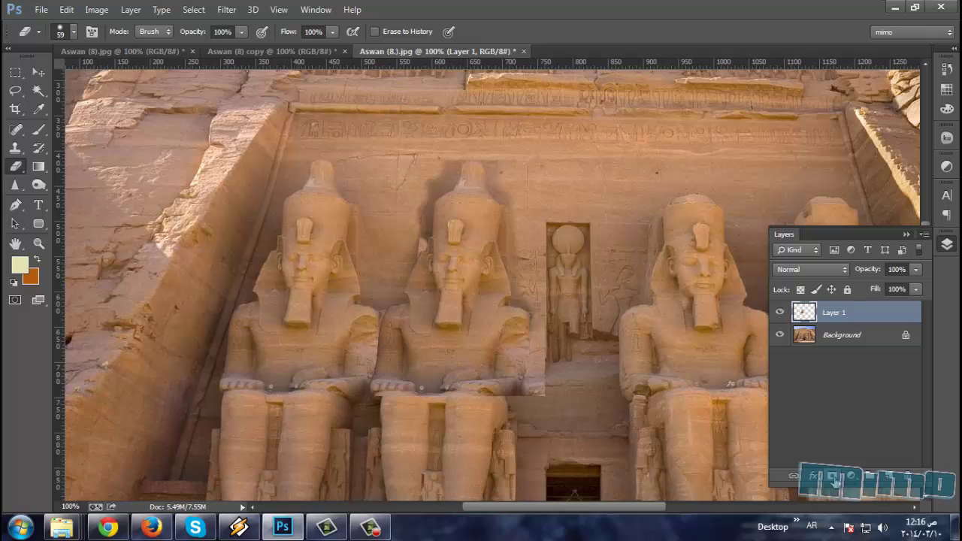
Add a layer mask to Layer 1 and test-paint black then white on the headdress.
click(834, 478)
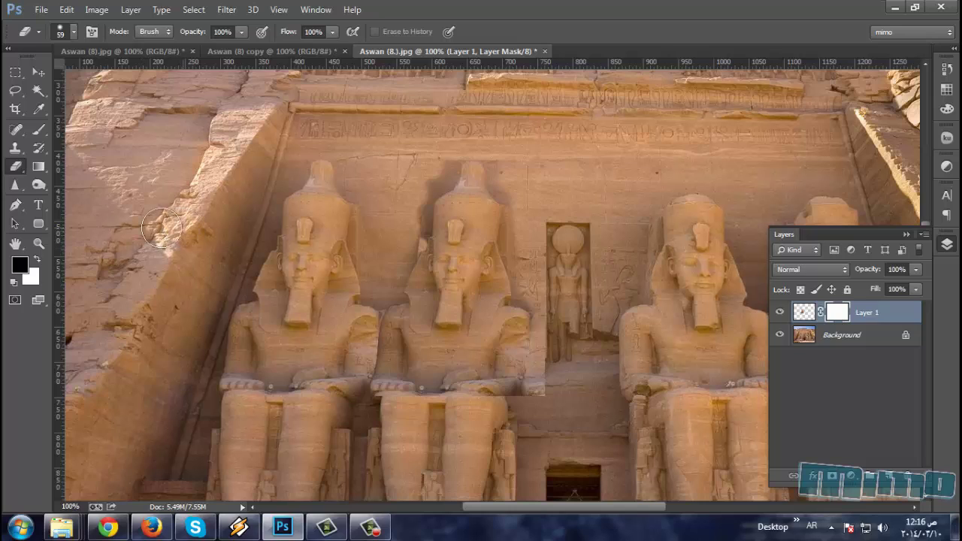
click(40, 133)
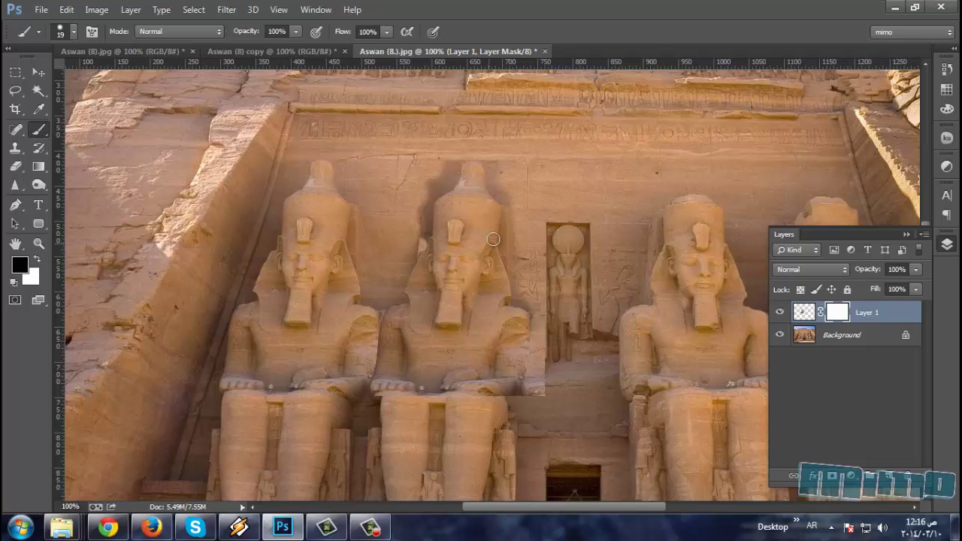
mouse_move(492, 239)
mouse_down()
mouse_move(462, 237)
mouse_move(500, 226)
mouse_move(448, 214)
mouse_move(481, 210)
mouse_up()
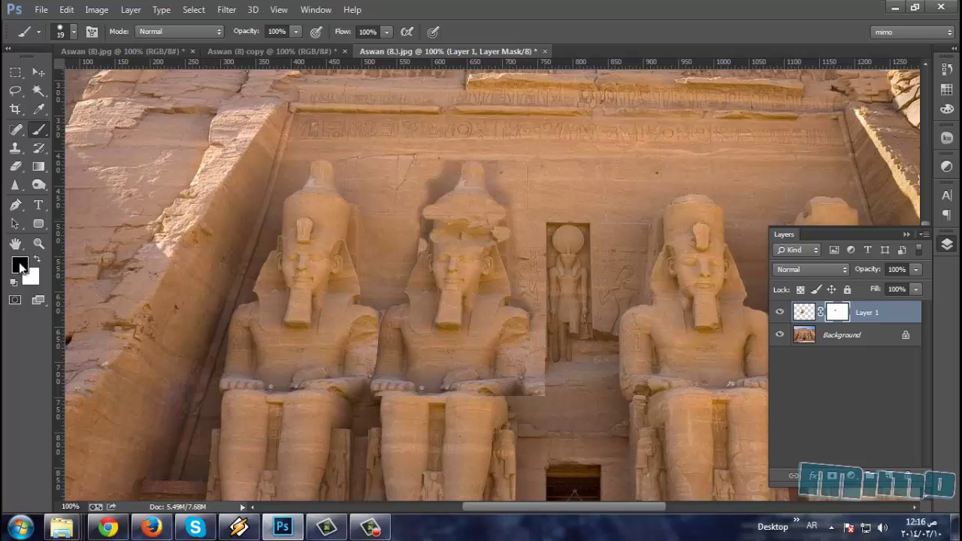
click(34, 259)
mouse_move(463, 256)
mouse_down()
mouse_move(443, 235)
mouse_move(485, 236)
mouse_move(487, 223)
mouse_move(451, 206)
mouse_move(481, 188)
mouse_move(485, 221)
mouse_move(512, 221)
mouse_move(493, 230)
mouse_up()
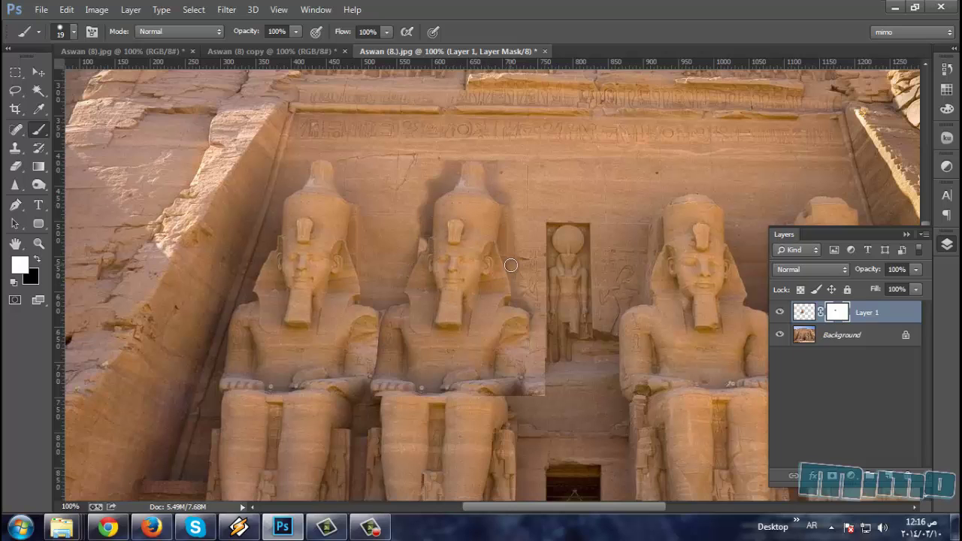
scroll(509, 268, up, 1)
Paint black on the mask to hide the cloned edge and shadow beside the crown's left side.
scroll(358, 217, up, 1)
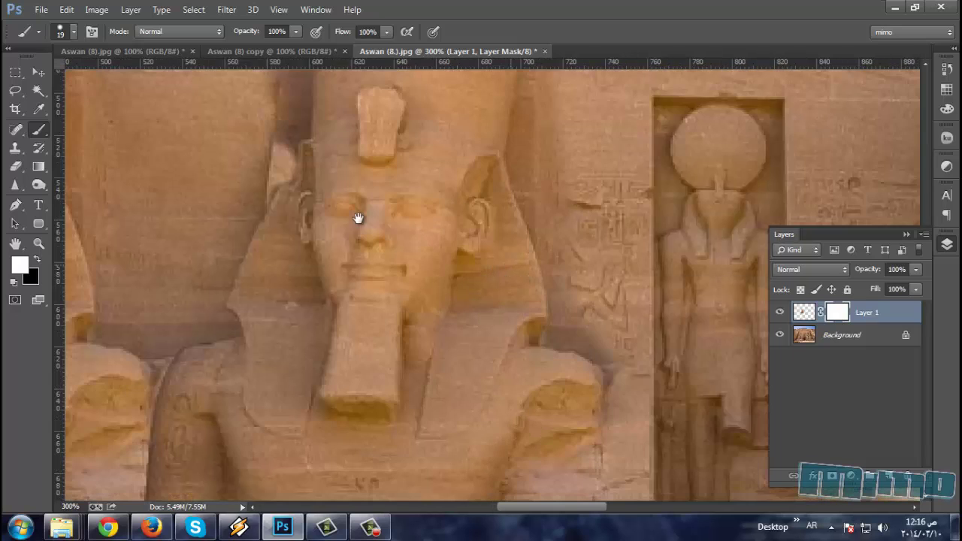
drag(358, 217, 442, 374)
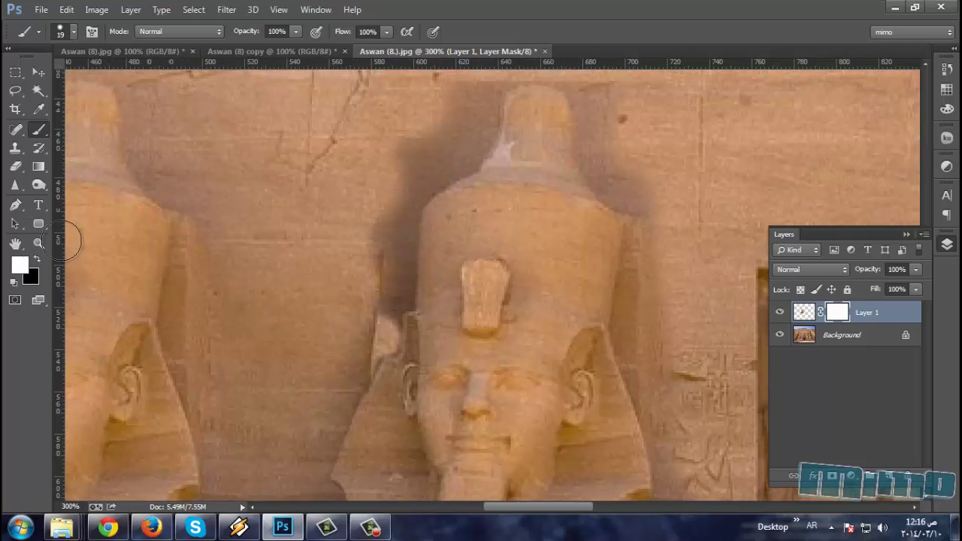
click(36, 259)
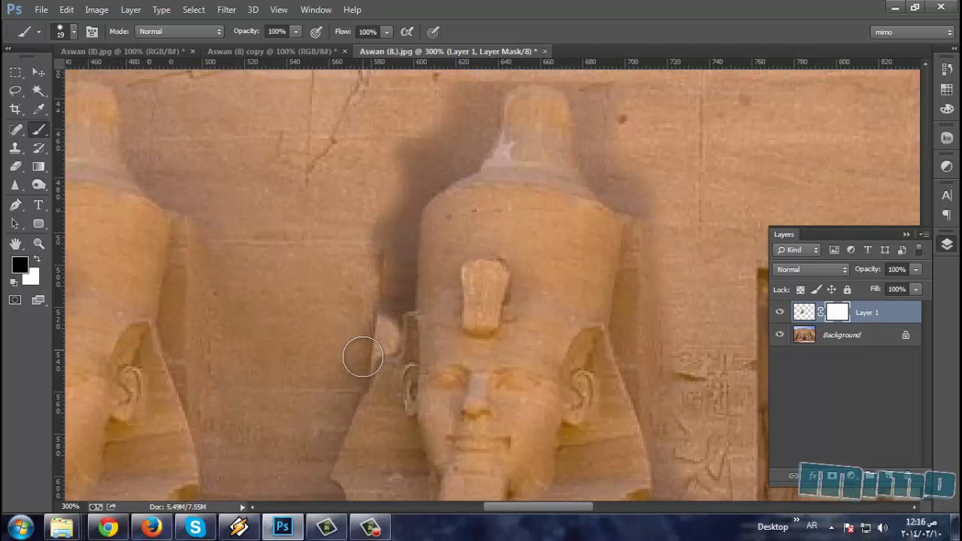
drag(359, 353, 369, 339)
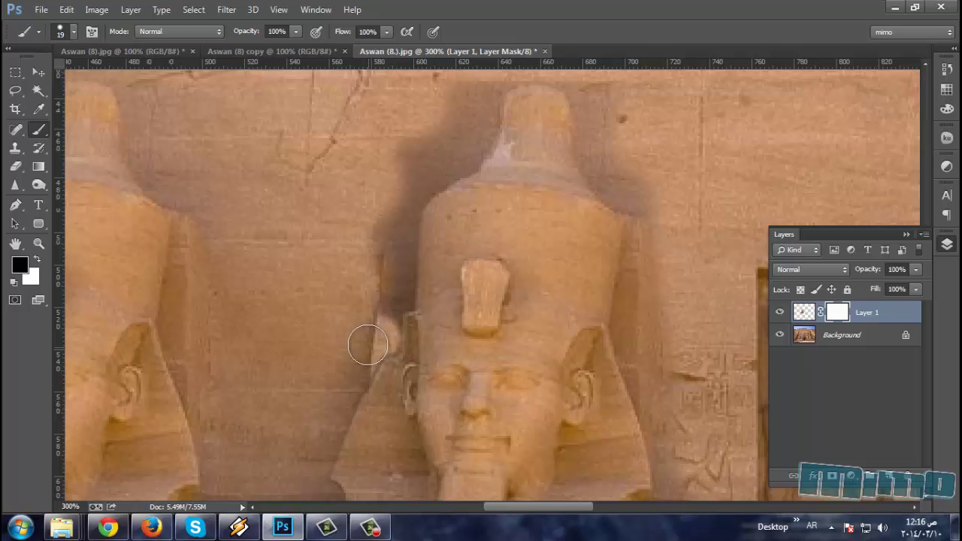
right_click(342, 231)
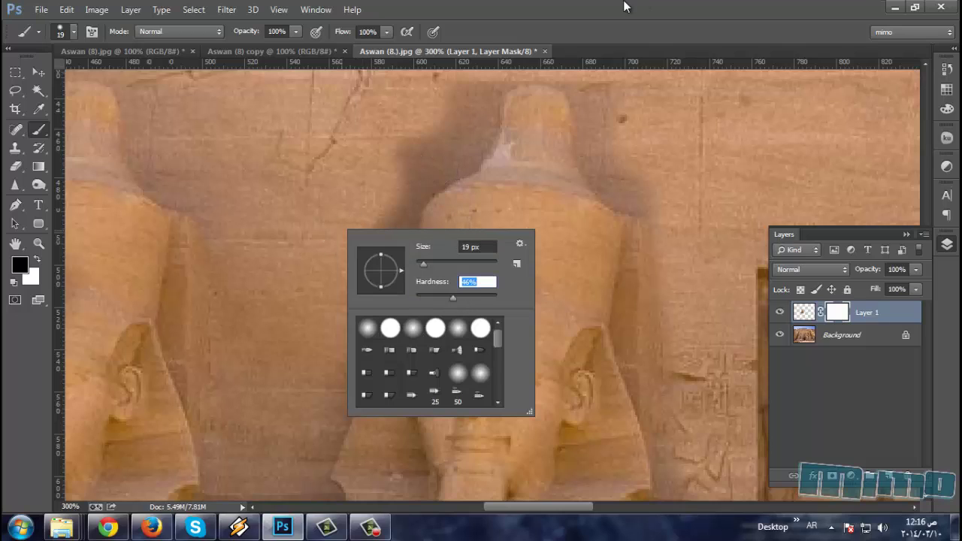
key(Return)
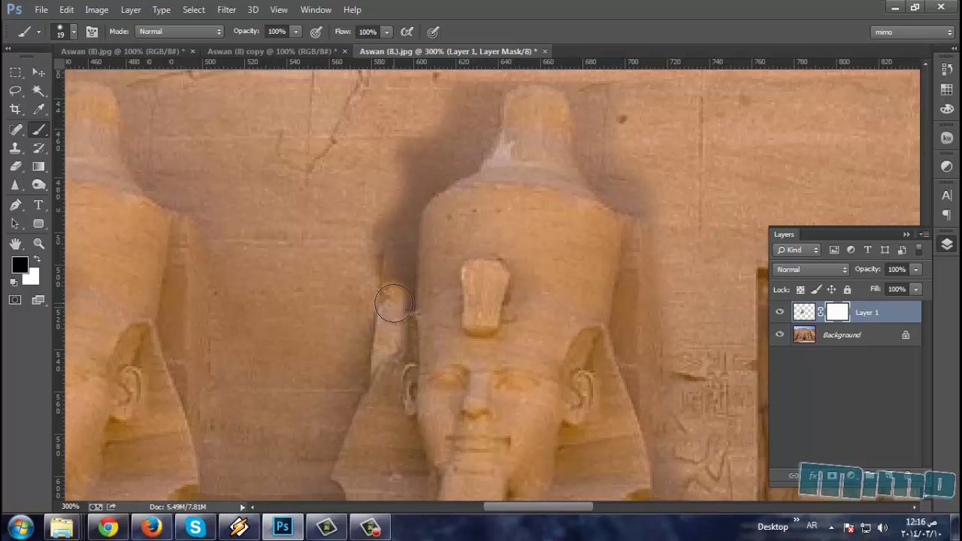
mouse_move(394, 303)
mouse_down()
mouse_move(396, 213)
mouse_move(387, 317)
mouse_move(356, 358)
mouse_up()
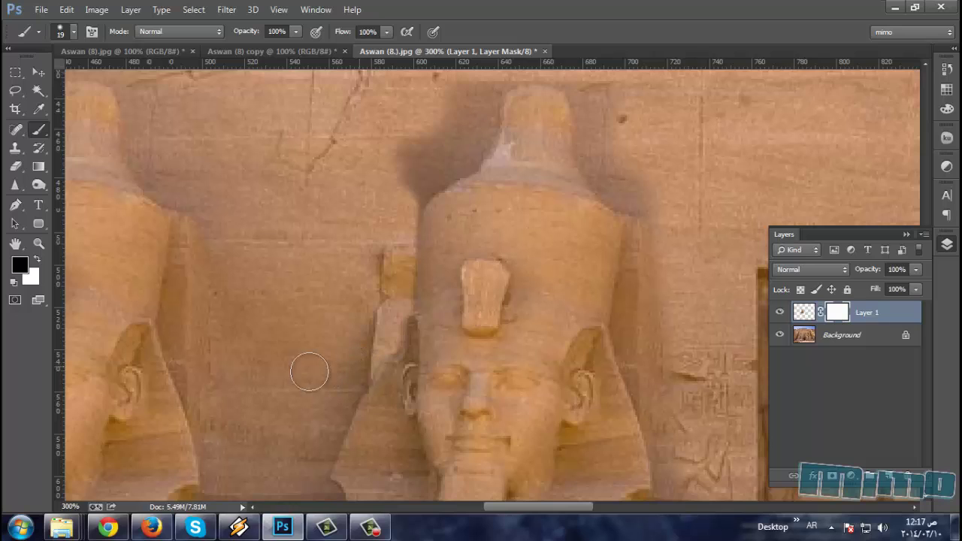
scroll(327, 331, down, 1)
scroll(387, 280, up, 2)
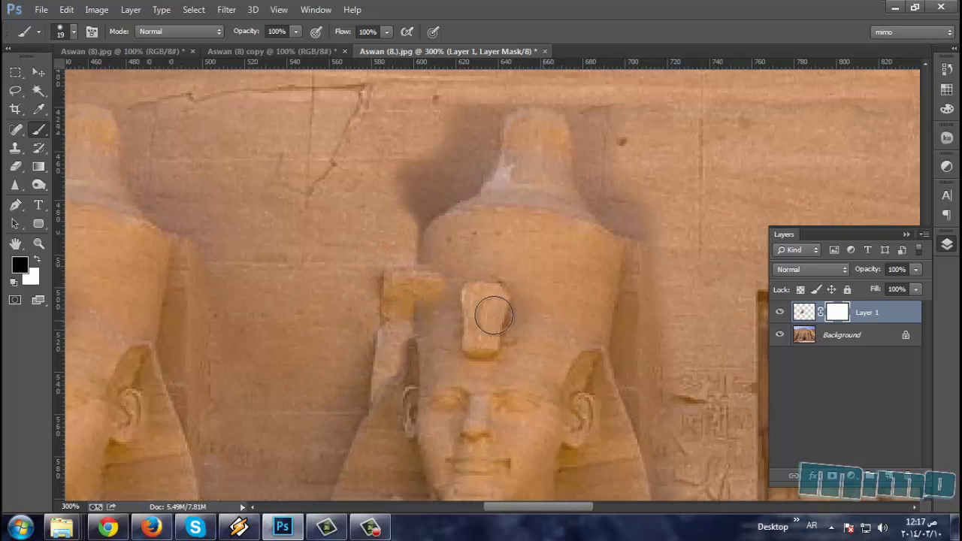
Mask a band across the forehead, restore its right end in white, and hide shadows around the crown.
drag(397, 283, 527, 293)
drag(656, 293, 695, 299)
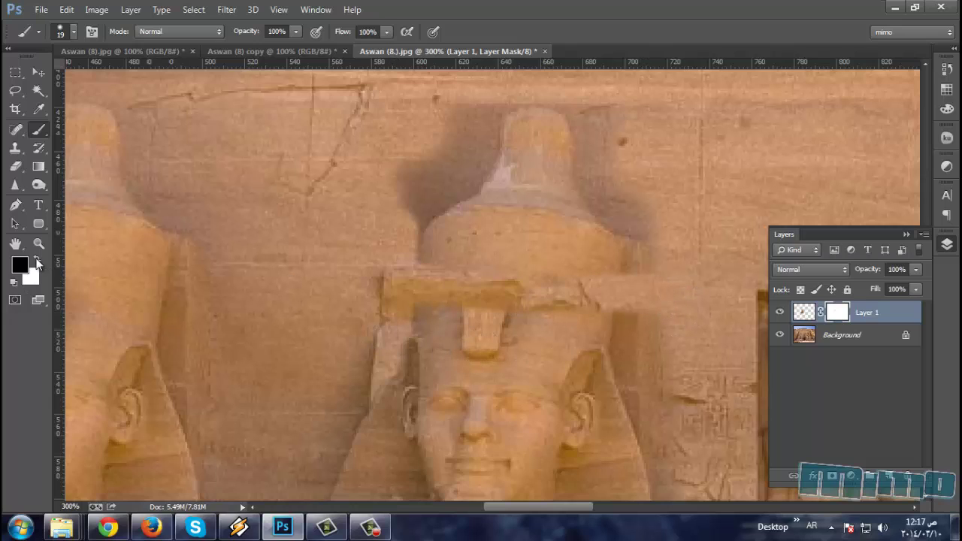
click(37, 260)
mouse_move(676, 290)
mouse_down()
mouse_move(565, 286)
mouse_move(650, 301)
mouse_move(402, 279)
mouse_move(459, 290)
mouse_up()
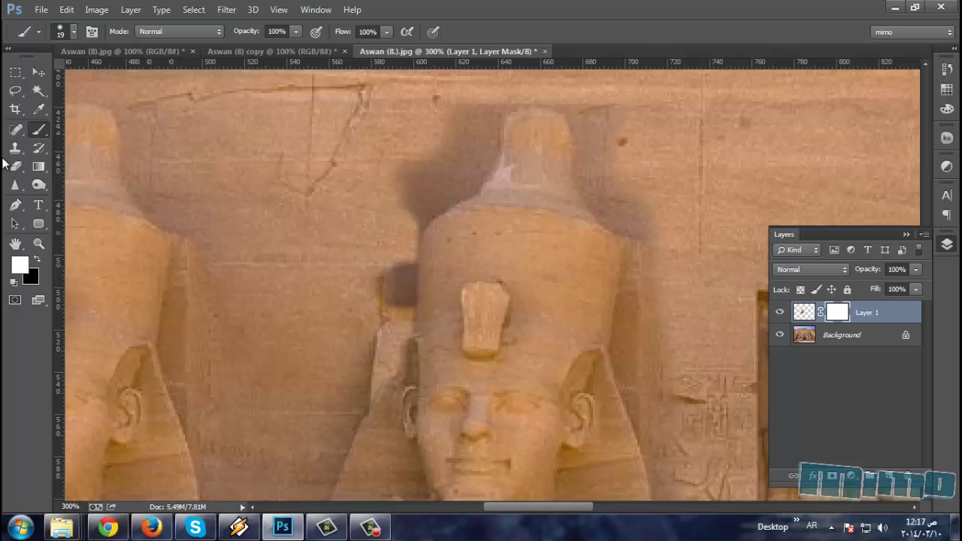
click(37, 263)
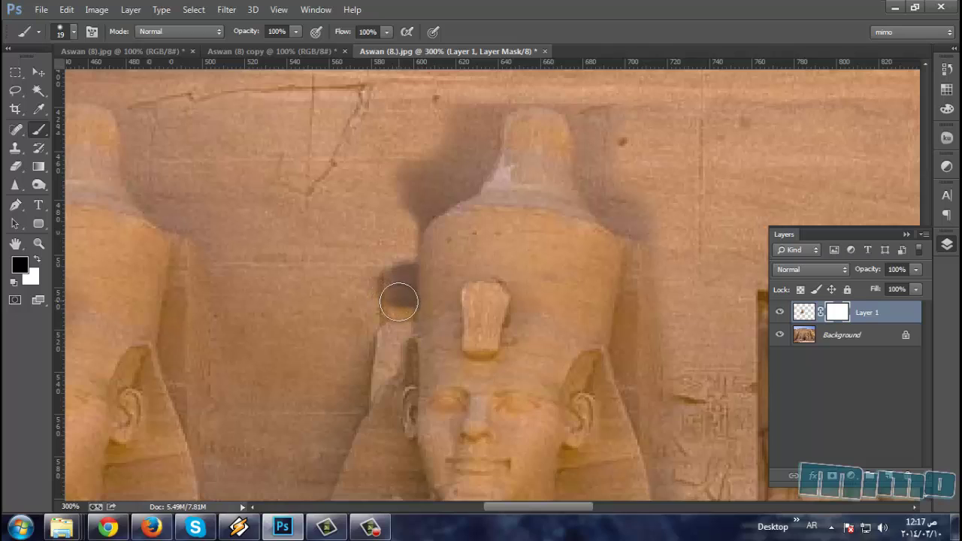
mouse_move(396, 303)
mouse_down()
mouse_move(393, 221)
mouse_move(417, 188)
mouse_move(401, 221)
mouse_move(451, 170)
mouse_move(402, 224)
mouse_move(382, 174)
mouse_move(474, 118)
mouse_move(438, 186)
mouse_move(459, 181)
mouse_move(481, 144)
mouse_move(485, 107)
mouse_move(467, 168)
mouse_move(492, 114)
mouse_up()
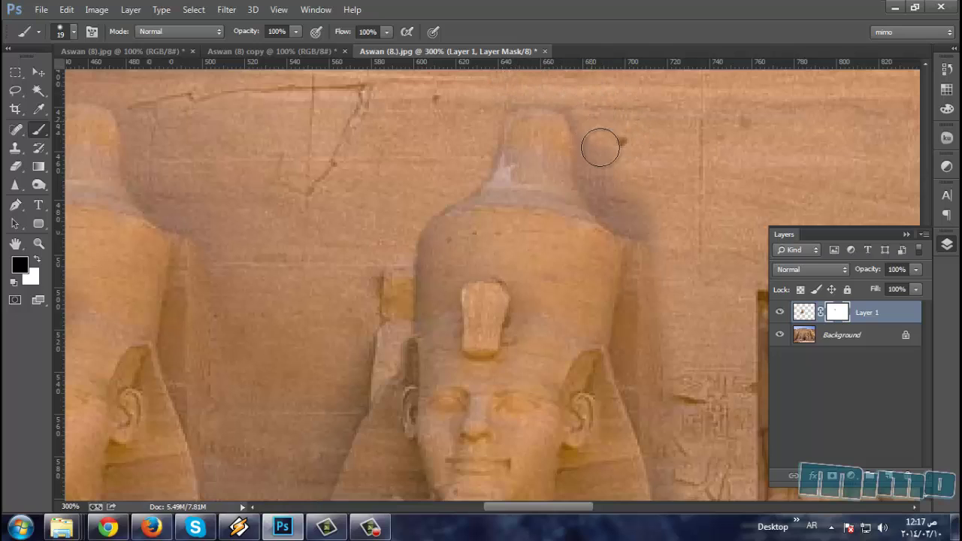
mouse_move(597, 165)
mouse_down()
mouse_move(616, 200)
mouse_move(616, 146)
mouse_move(633, 221)
mouse_up()
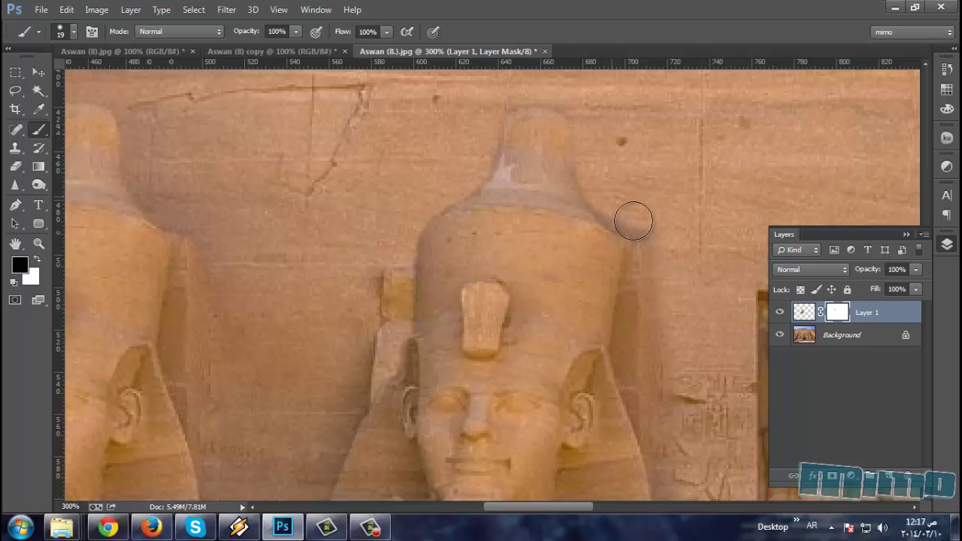
Blend the headdress's right edge and the shadow over the adjacent hieroglyphs into the wall.
scroll(667, 177, down, 1)
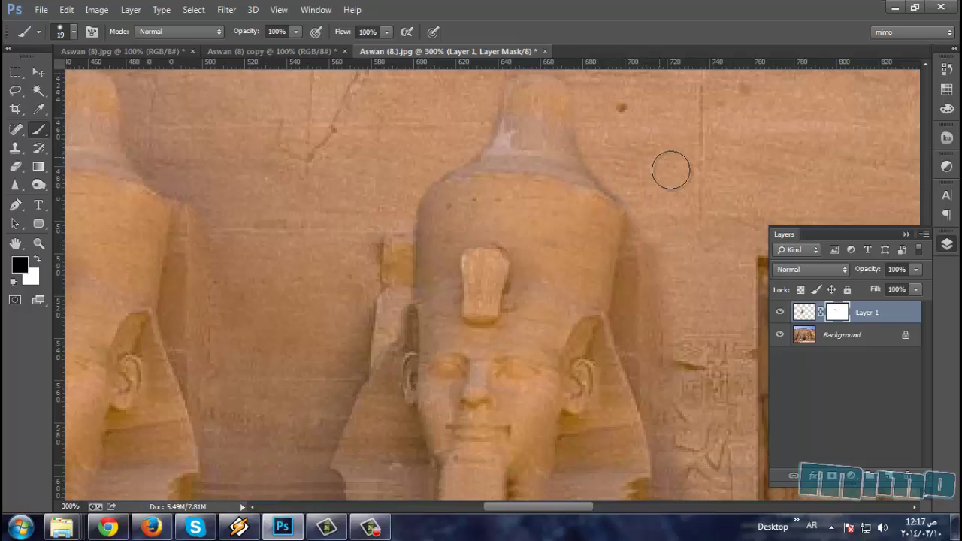
scroll(670, 170, down, 1)
mouse_move(642, 193)
mouse_down()
mouse_move(636, 236)
mouse_move(649, 299)
mouse_move(659, 243)
mouse_move(633, 263)
mouse_move(629, 238)
mouse_move(634, 311)
mouse_move(644, 318)
mouse_move(629, 281)
mouse_move(668, 379)
mouse_move(651, 305)
mouse_move(633, 284)
mouse_move(668, 379)
mouse_move(629, 282)
mouse_up()
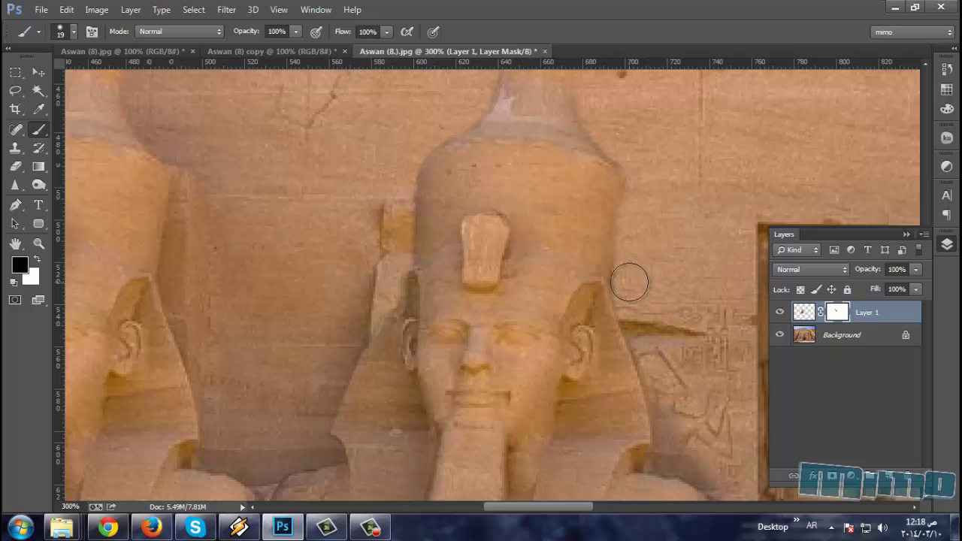
scroll(649, 223, down, 5)
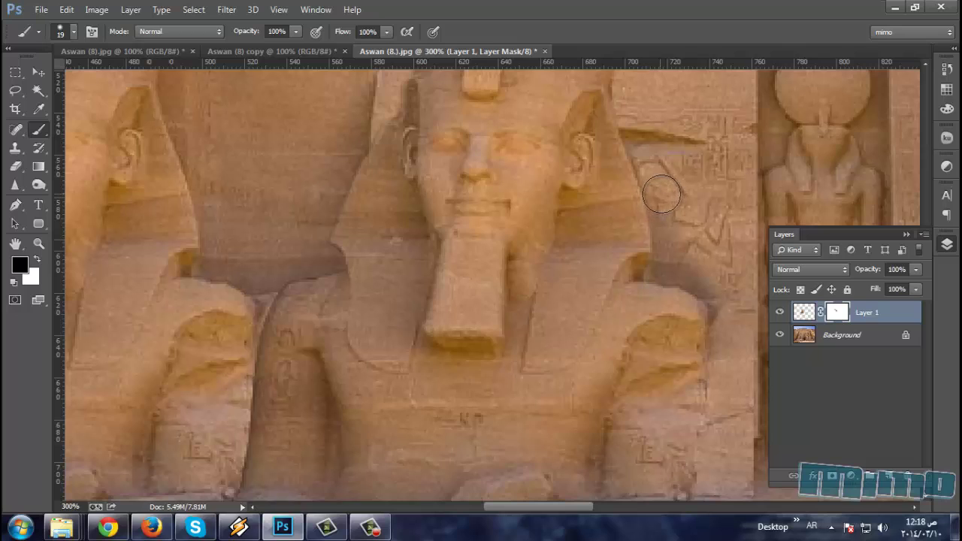
mouse_move(662, 195)
mouse_down()
mouse_move(678, 248)
mouse_move(729, 303)
mouse_move(695, 274)
mouse_move(668, 269)
mouse_move(707, 282)
mouse_move(730, 323)
mouse_move(713, 287)
mouse_move(677, 265)
mouse_up()
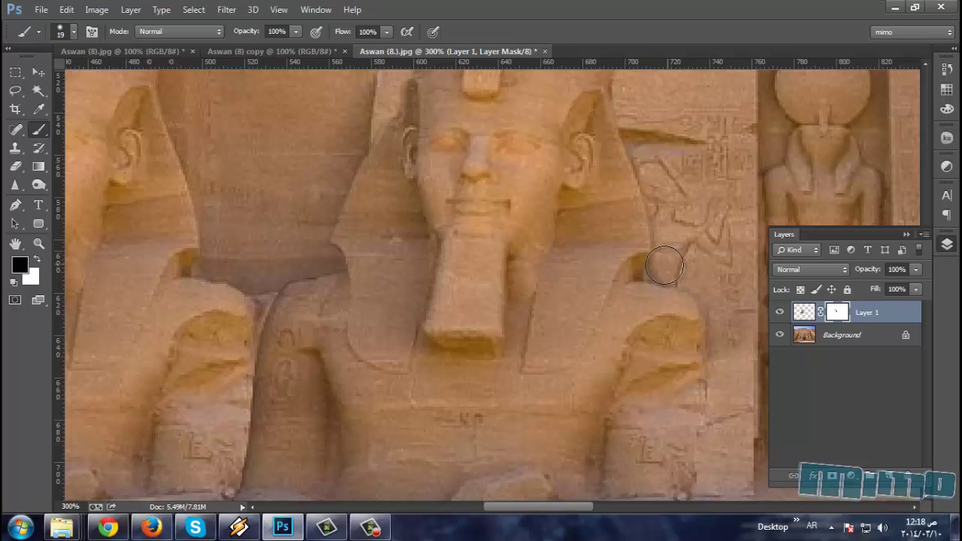
Mask the hard seam beside the cloned statue's knees, then zoom out to view the temple front.
scroll(714, 252, down, 2)
scroll(725, 244, down, 1)
scroll(735, 238, down, 2)
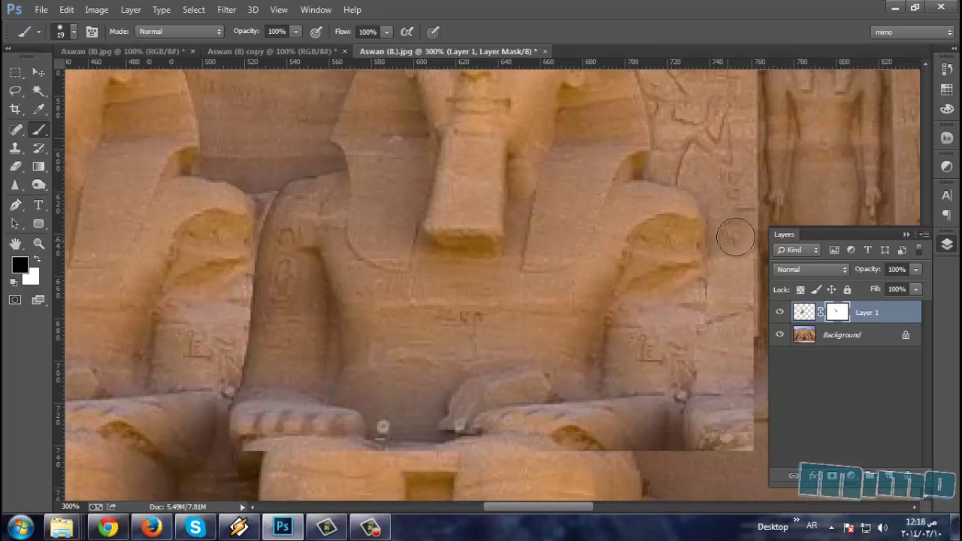
scroll(735, 237, down, 1)
alt+scroll(735, 237, down, 1)
scroll(735, 237, up, 1)
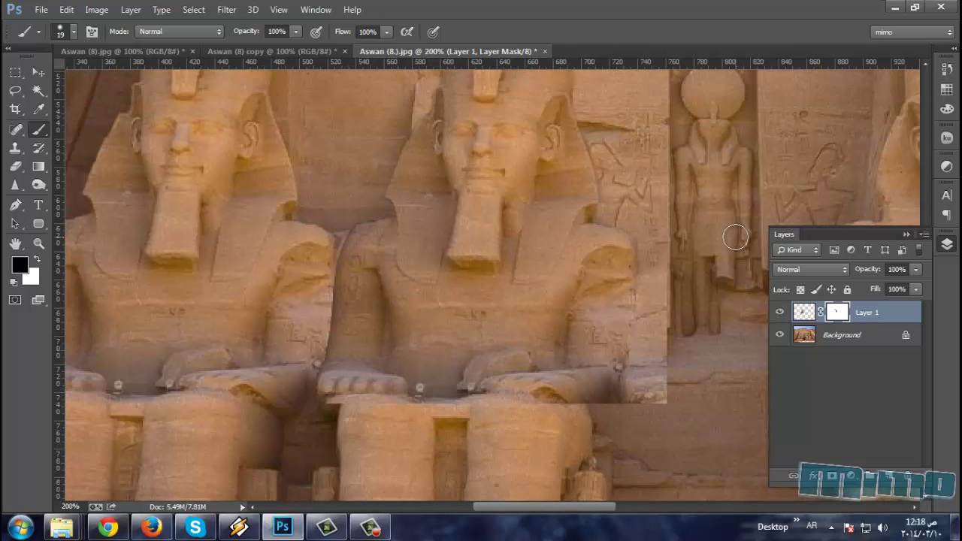
scroll(721, 239, down, 1)
scroll(692, 240, down, 1)
scroll(632, 258, down, 1)
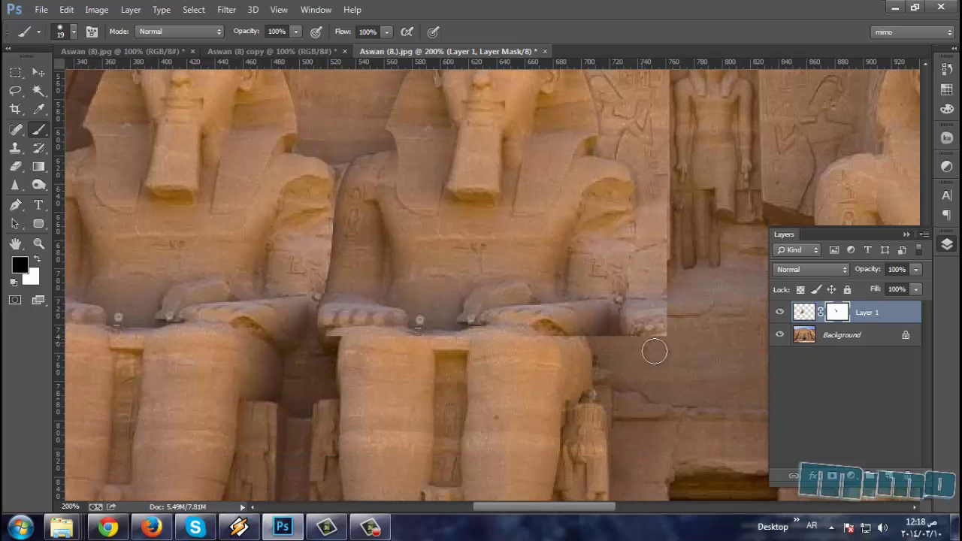
mouse_move(671, 341)
mouse_down()
mouse_move(675, 180)
mouse_move(664, 157)
mouse_move(646, 230)
mouse_move(648, 297)
mouse_move(653, 257)
mouse_up()
mouse_move(648, 290)
mouse_down()
mouse_move(642, 317)
mouse_move(638, 293)
mouse_up()
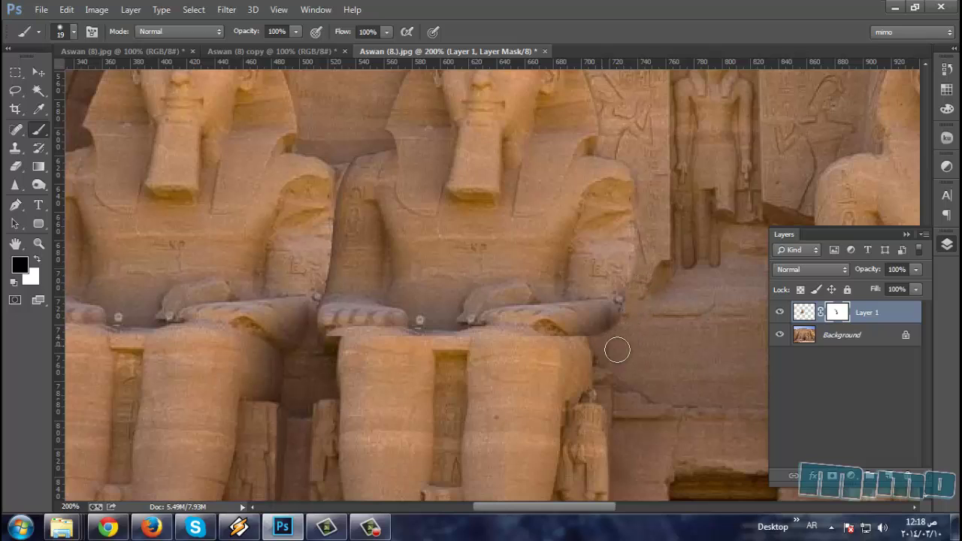
key(ctrl+minus)
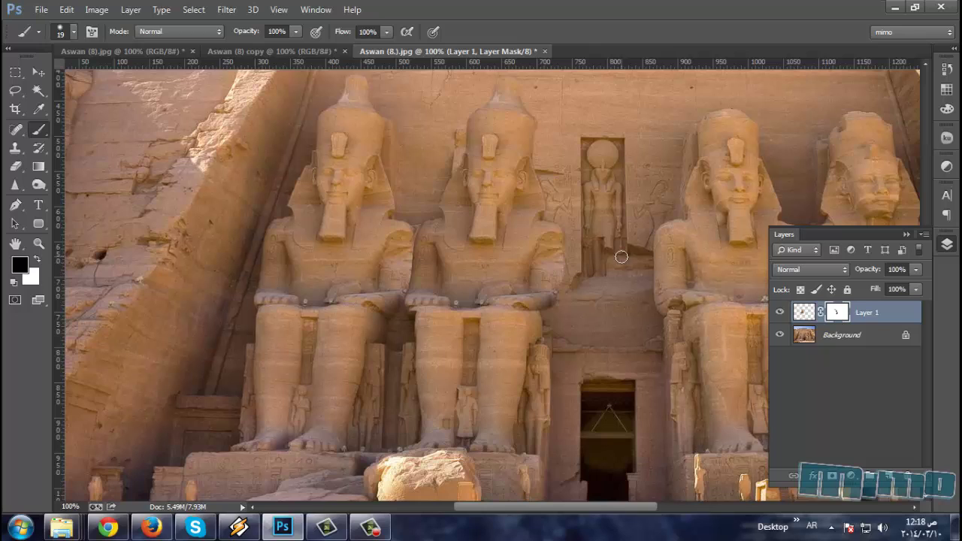
With the Move tool at 200% zoom, nudge Layer 1 left and right to align with the neighbouring statue.
click(39, 73)
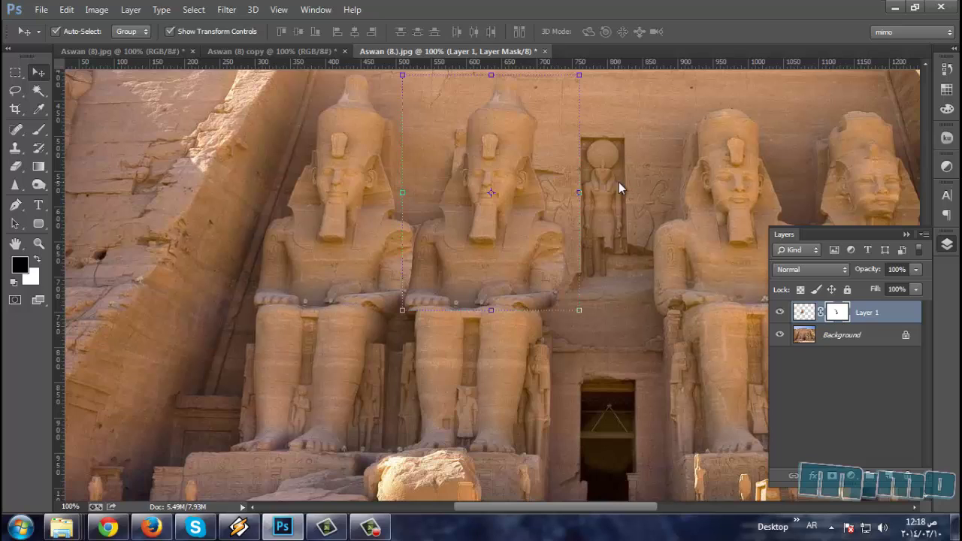
key(Right)
key(Right)
key(Right)
key(Right)
key(Right)
key(Right)
key(Left)
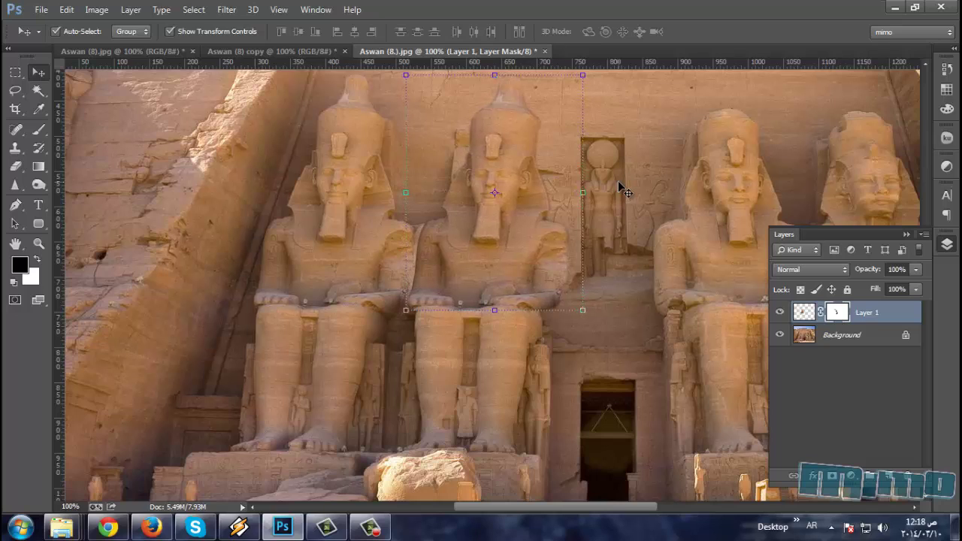
key(Left)
key(Left)
key(Left)
key(Left)
key(Left)
key(Right)
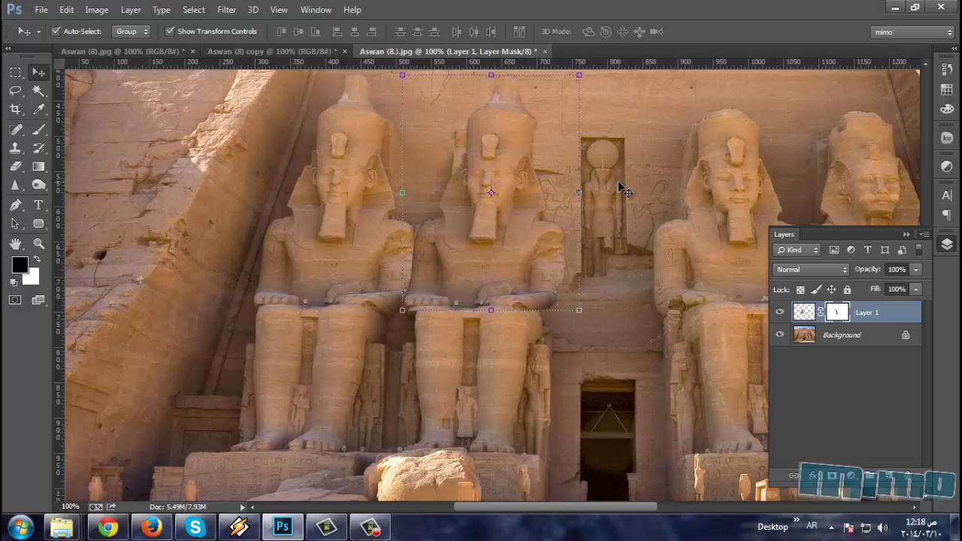
key(Right)
key(Left)
key(ctrl+plus)
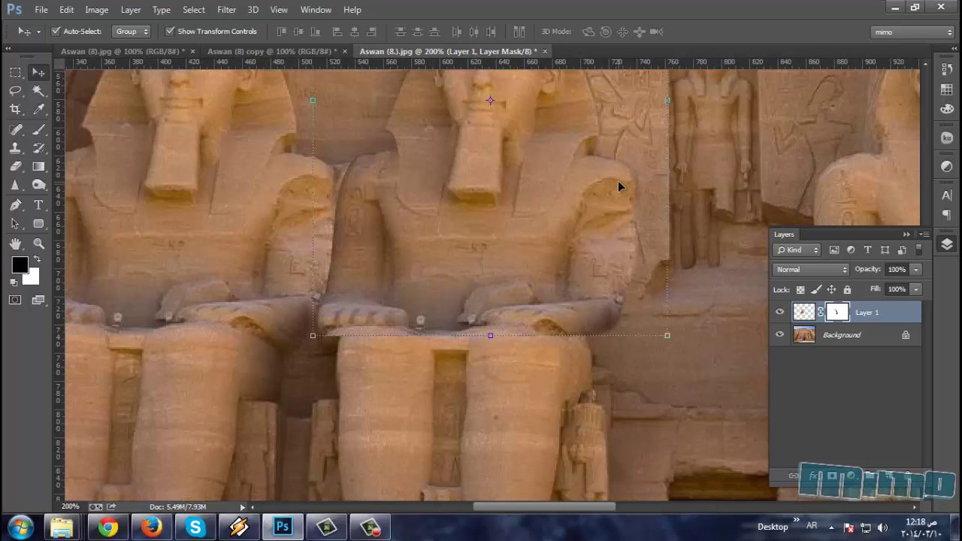
key(Right)
key(Right)
key(Right)
key(Right)
key(Right)
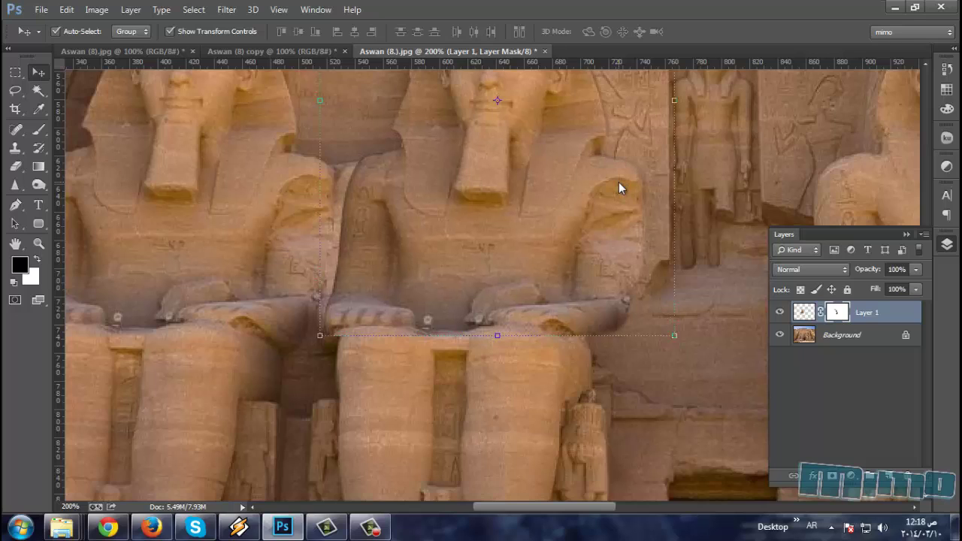
key(Left)
key(Left)
key(Left)
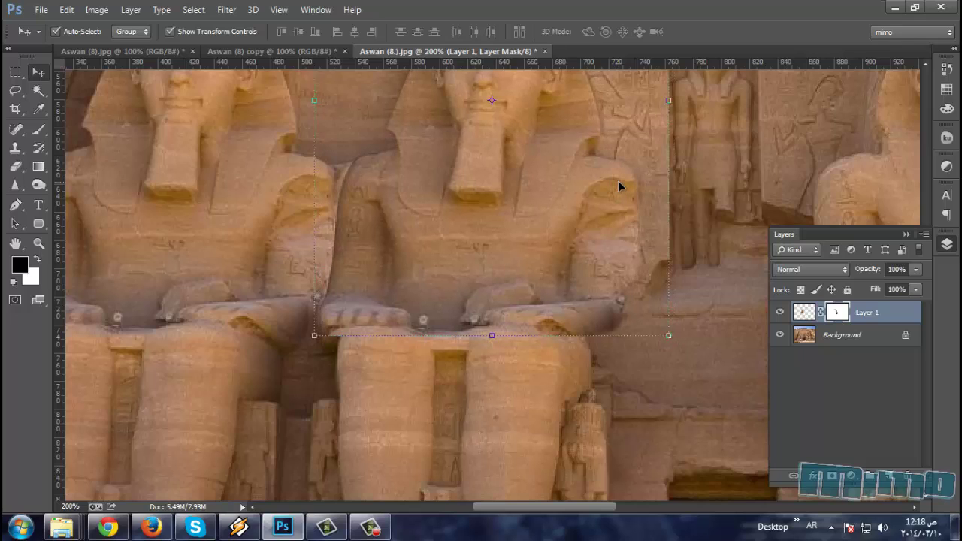
key(Left)
key(Left)
key(Right)
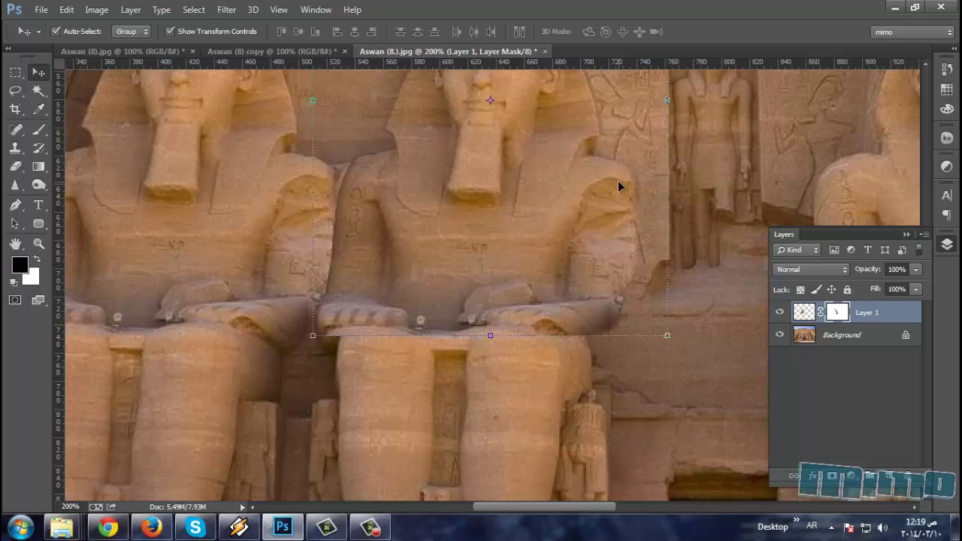
Deselect the copied statue layer and zoom out and back to 200% to check alignment.
click(433, 364)
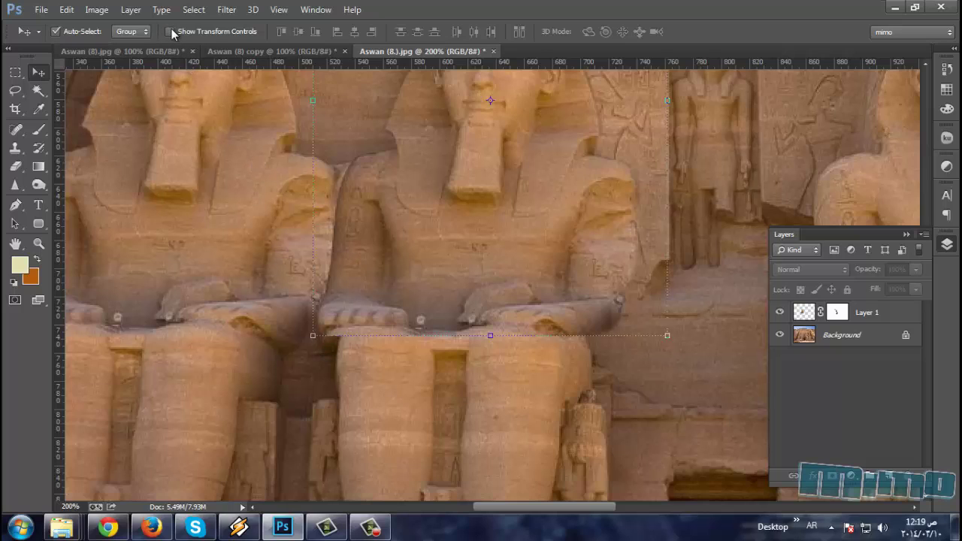
key(ctrl+minus)
key(ctrl+plus)
Reselect Layer 1, nudge it slightly, and bring both statues' heads into view.
click(485, 195)
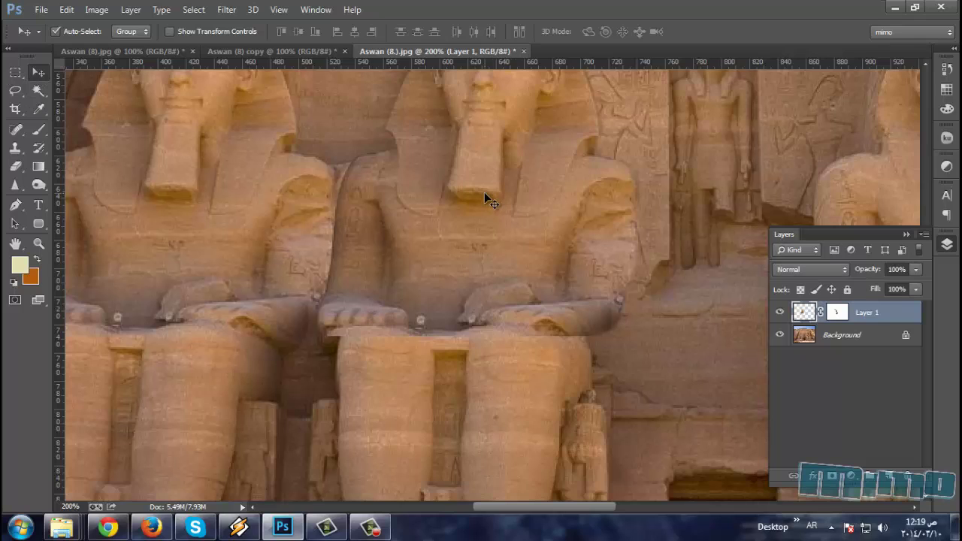
key(Right)
key(Right)
key(Right)
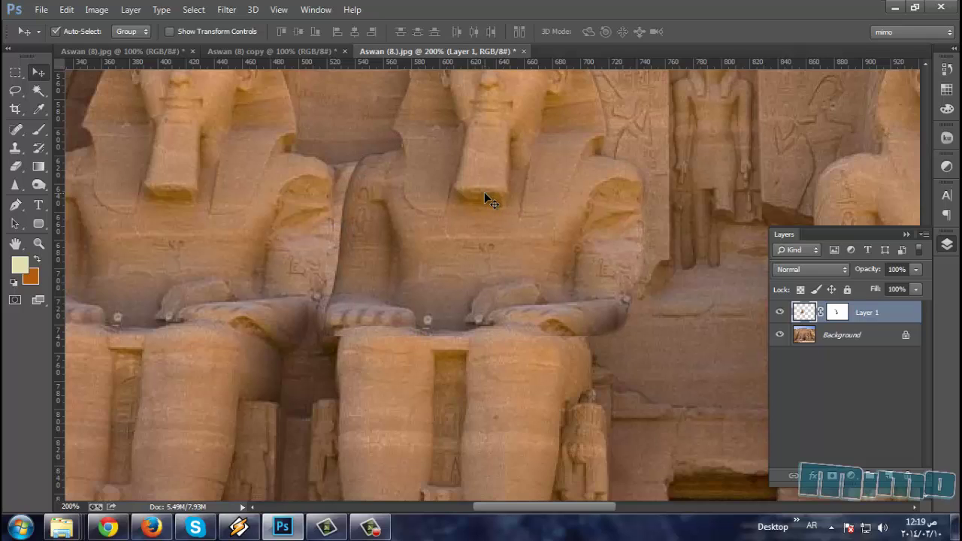
key(Left)
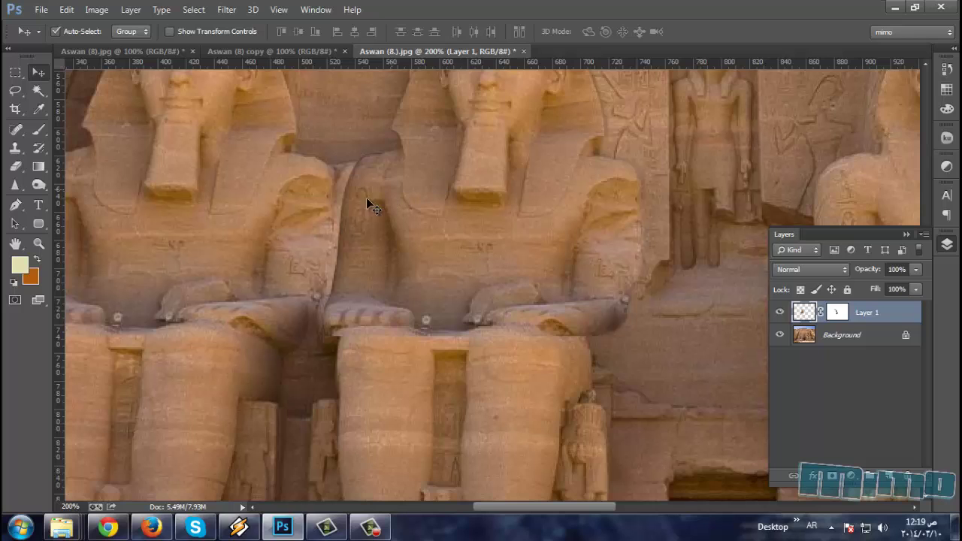
mouse_move(406, 199)
mouse_down()
mouse_move(560, 205)
mouse_move(536, 209)
mouse_up()
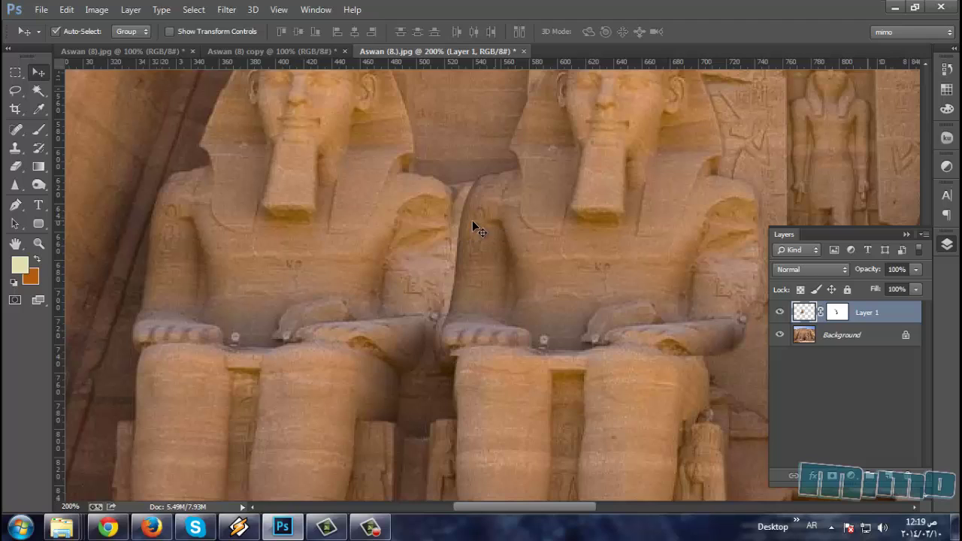
Stretch the copied colossus leftward to 104.76% width, then nudge it one pixel right.
click(170, 31)
drag(433, 120, 426, 121)
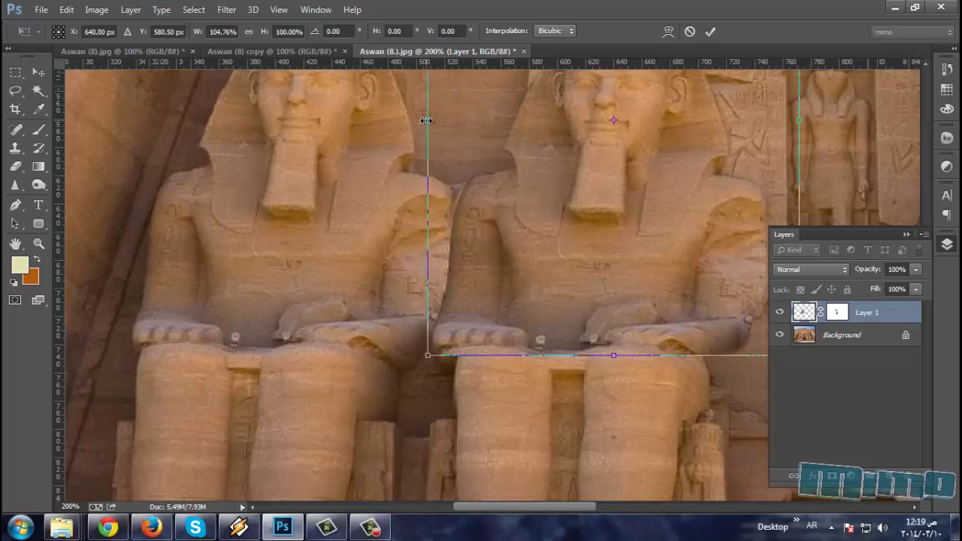
key(Return)
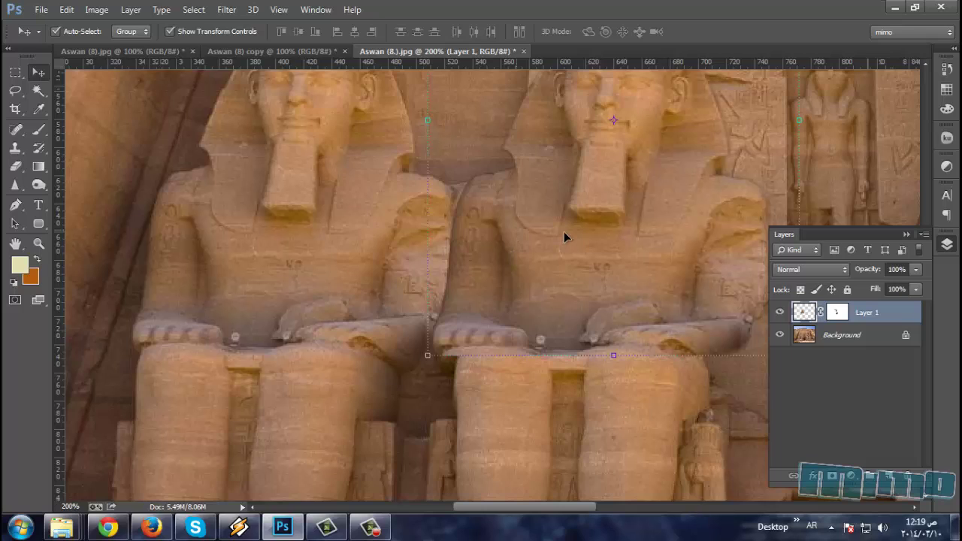
key(Right)
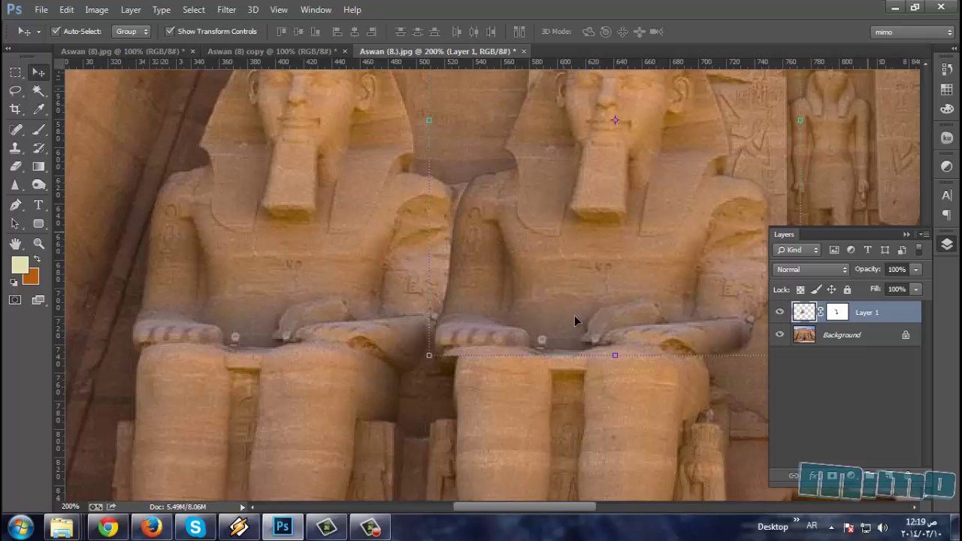
Hide transform controls, target Layer 1's mask, and reset colours to default black and white.
key(ctrl+h)
click(836, 313)
key(d)
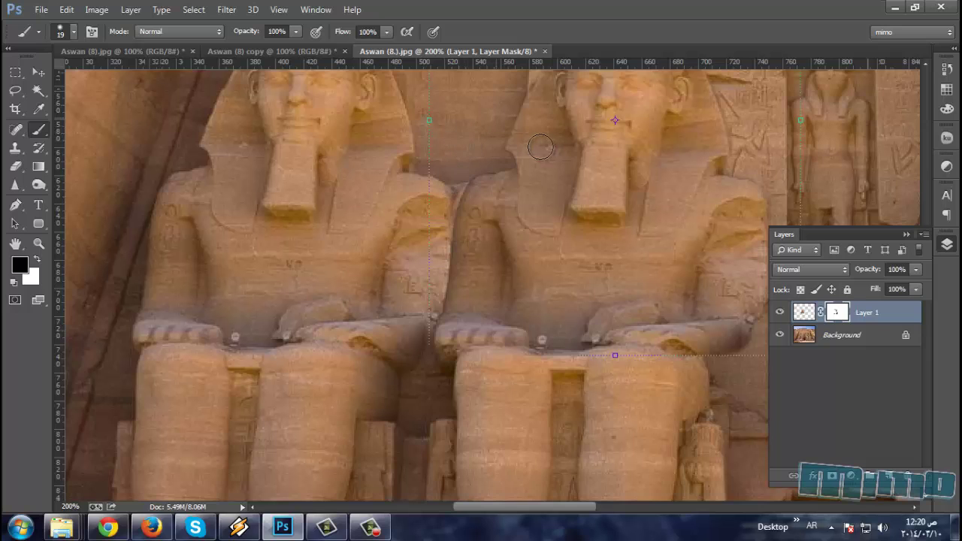
scroll(540, 147, up, 3)
key(ctrl+minus)
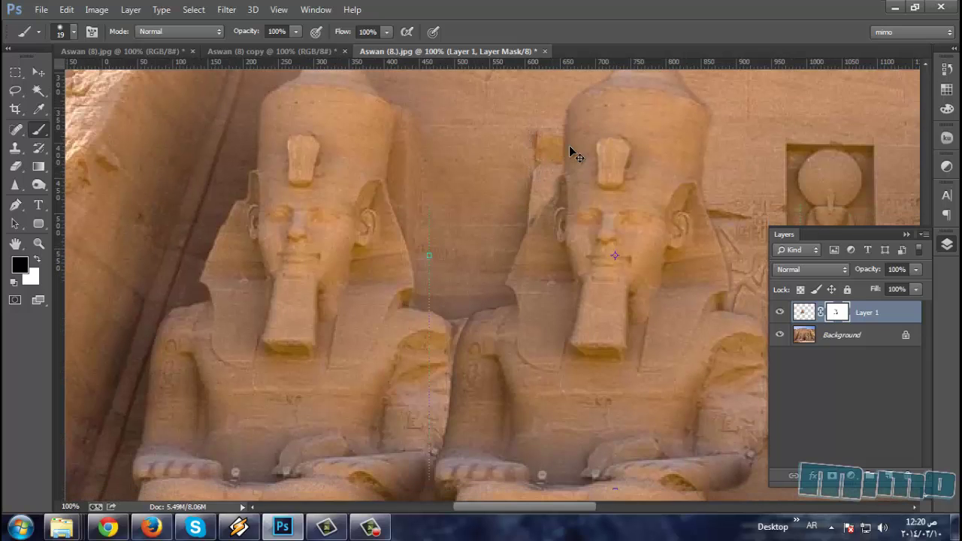
key(ctrl+minus)
key(ctrl+plus)
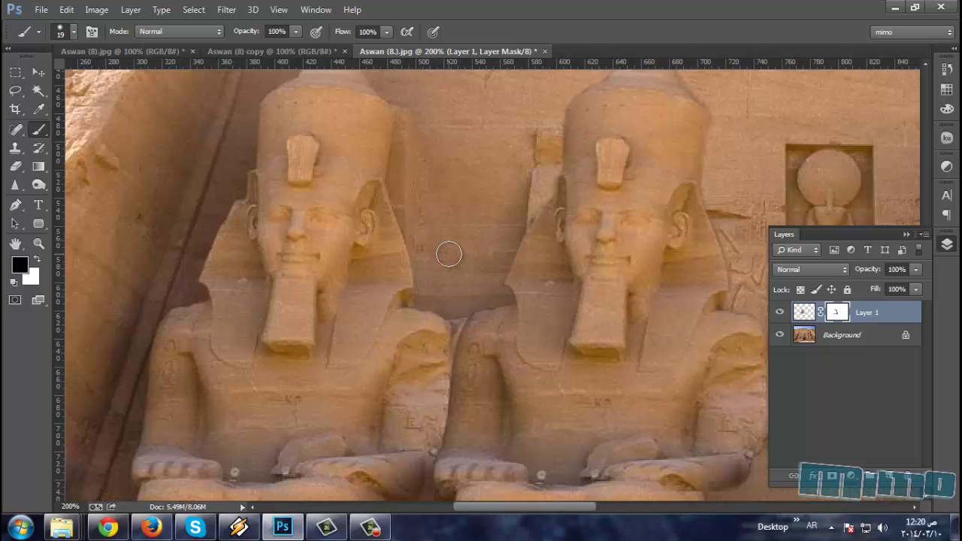
Choose the Clone Stamp tool at 400% zoom with a 15 px brush.
click(15, 129)
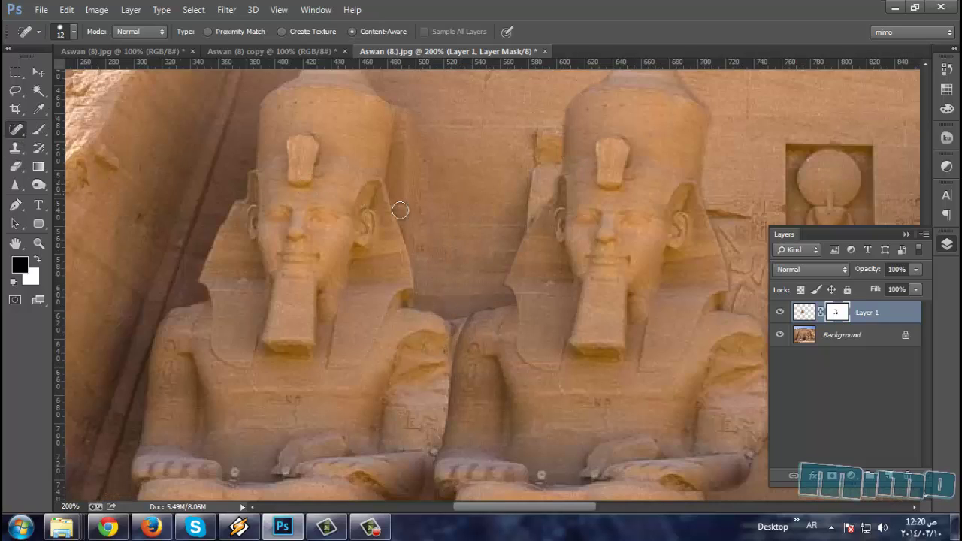
click(40, 148)
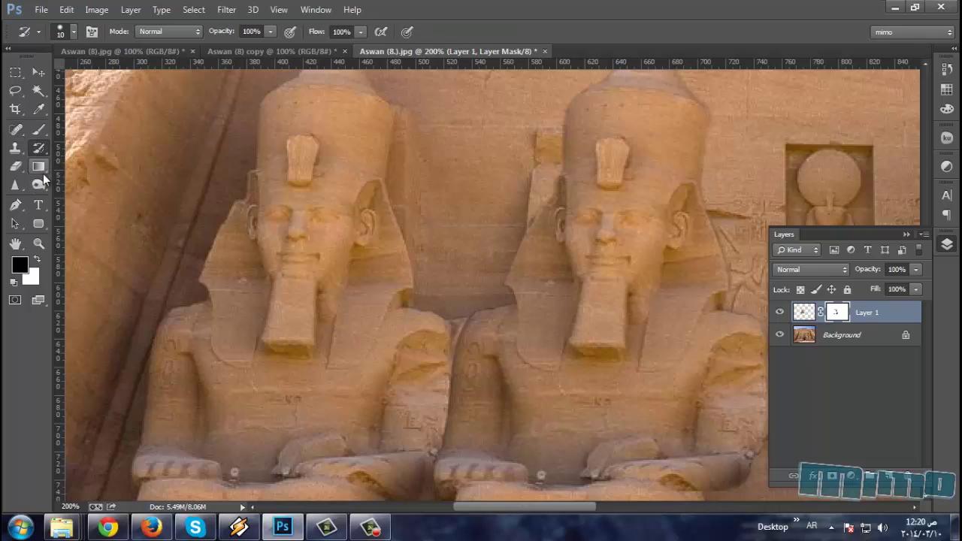
click(15, 148)
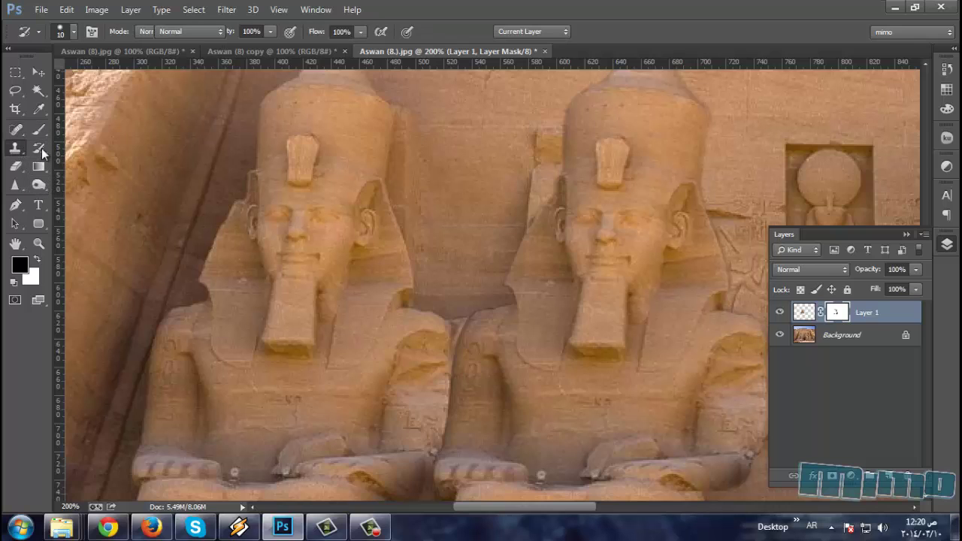
key(ctrl+plus)
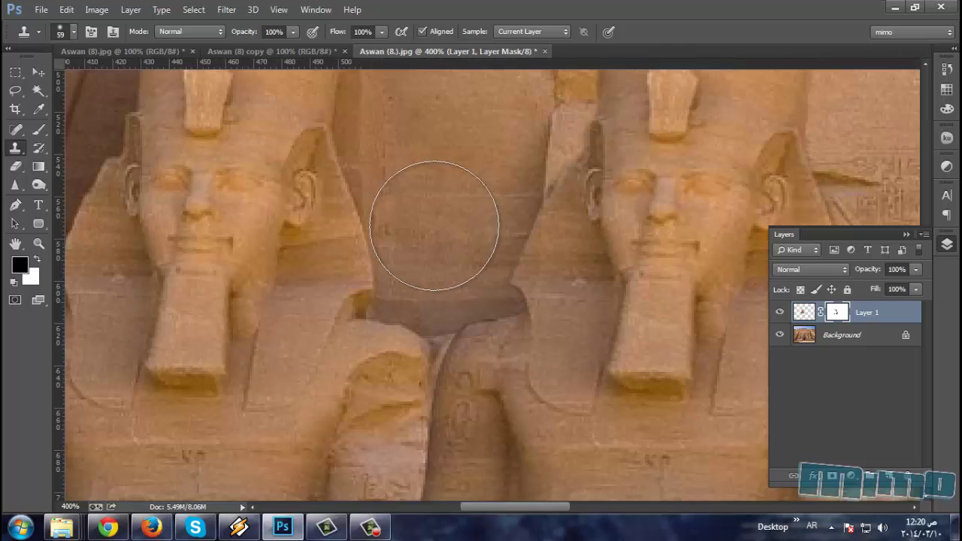
key(ctrl+plus)
right_click(436, 203)
click(520, 228)
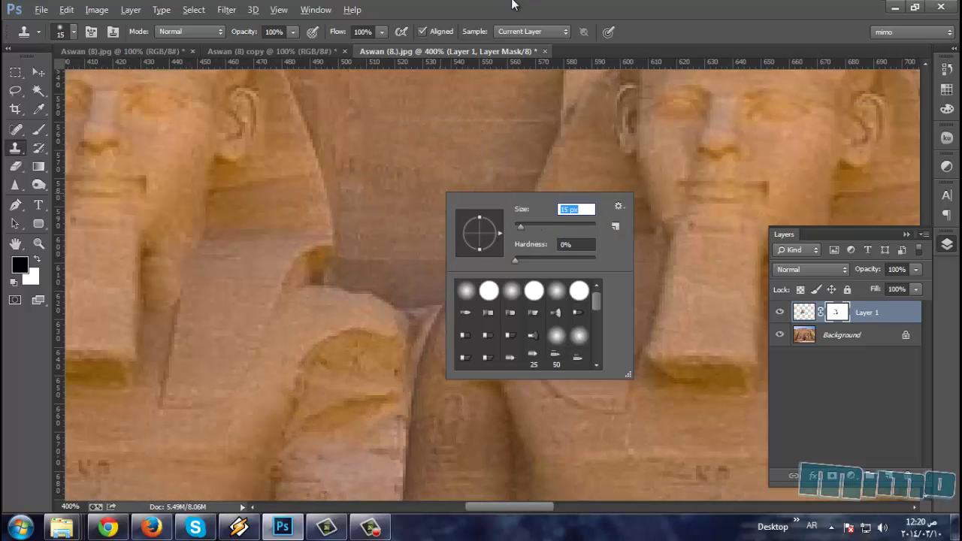
key(Return)
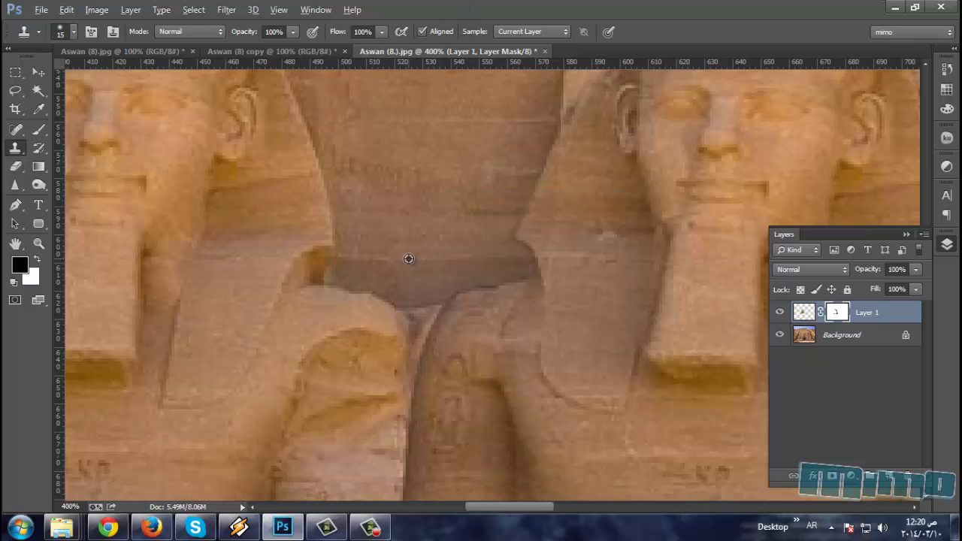
On the Background layer, clone darker stone over the light gaps between the legs, finishing with a 6 px brush.
click(829, 339)
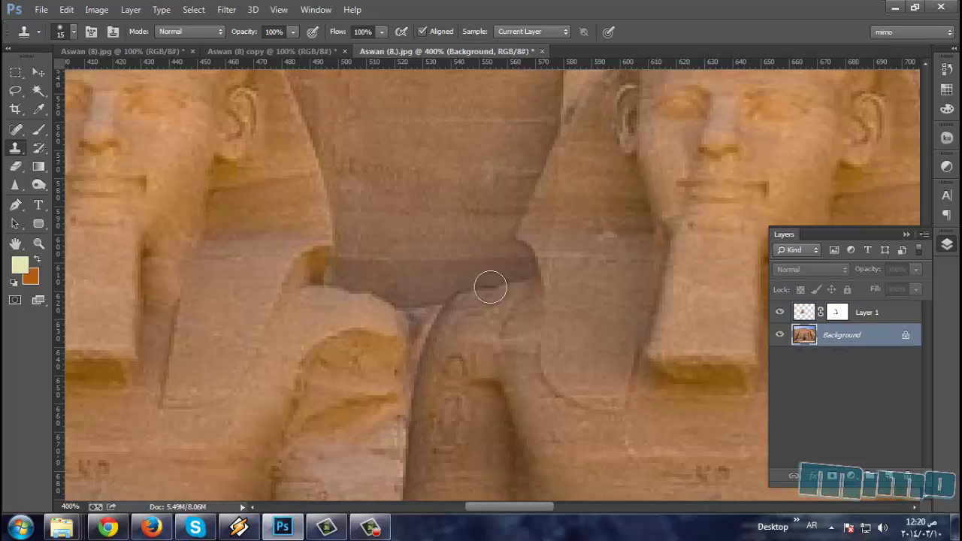
alt+click(418, 228)
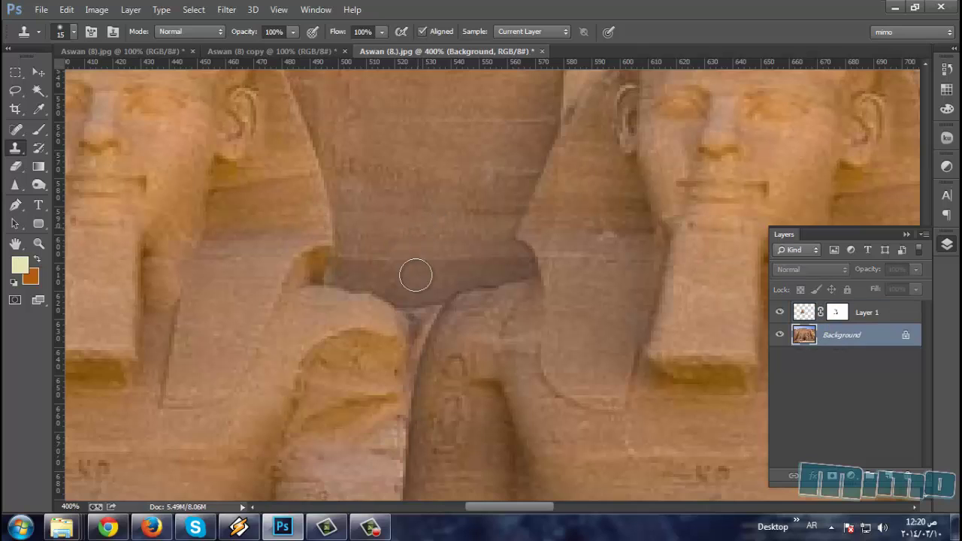
drag(415, 269, 421, 305)
right_click(436, 259)
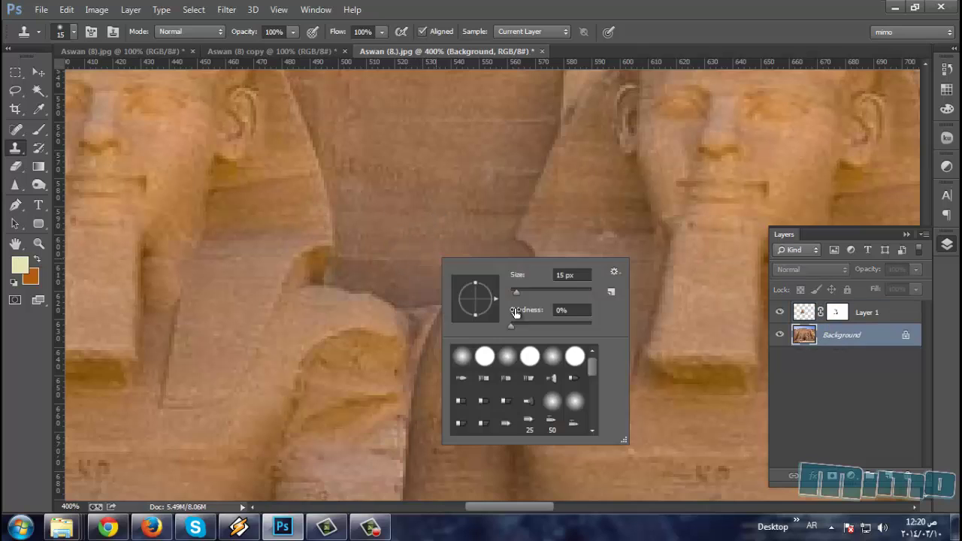
drag(519, 296, 513, 292)
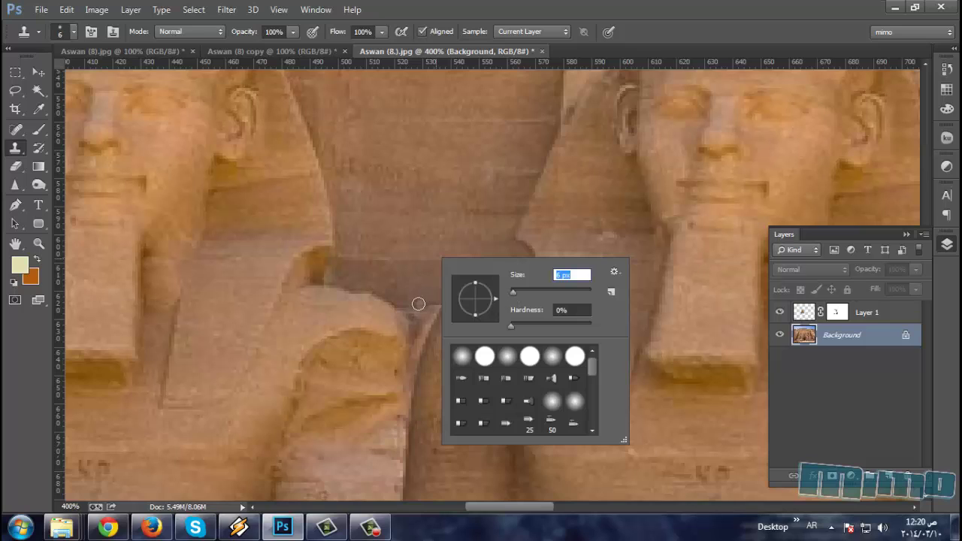
key(Return)
mouse_move(435, 301)
mouse_down()
mouse_move(430, 316)
mouse_move(414, 316)
mouse_move(409, 296)
mouse_move(422, 340)
mouse_up()
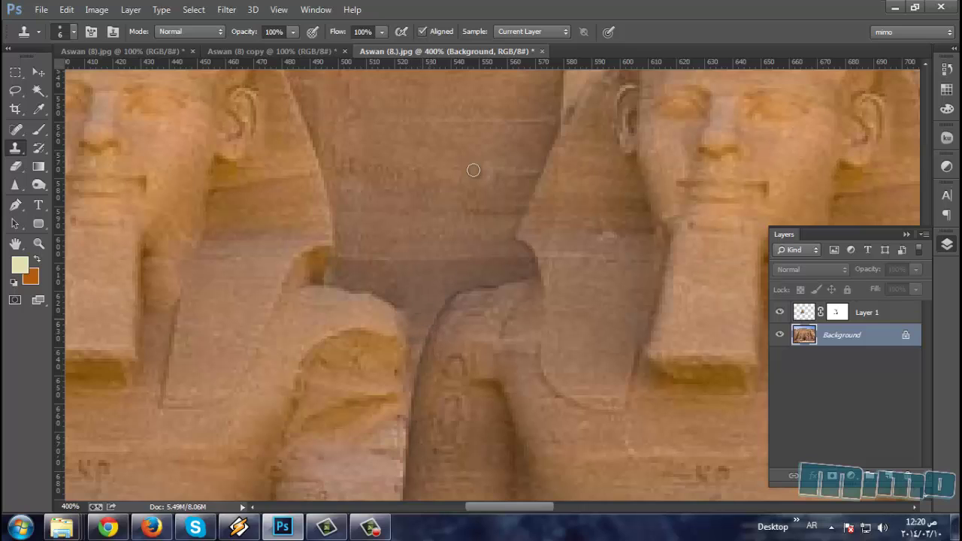
key(ctrl+1)
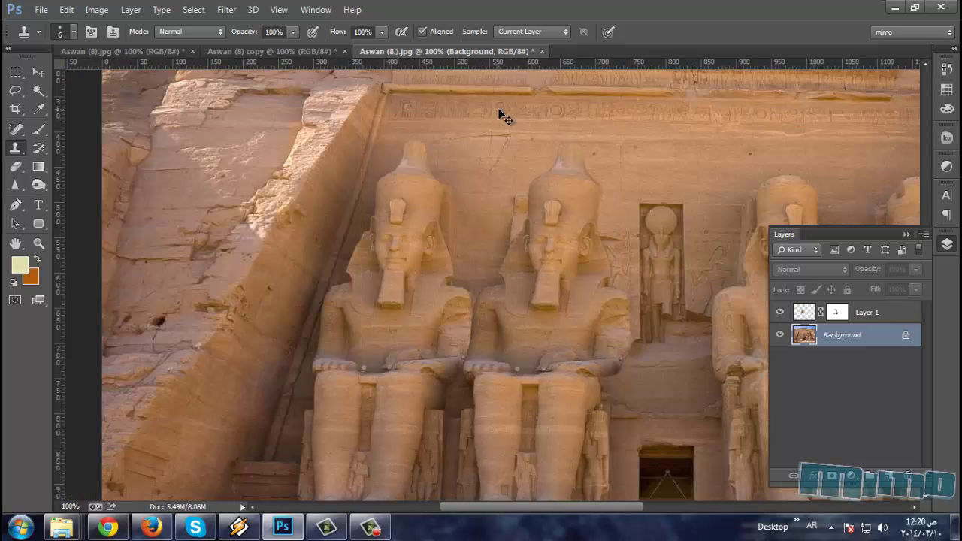
At 300% zoom with a 36 px brush, sample the wall and cover the dark edge beside the headdress.
key(ctrl+minus)
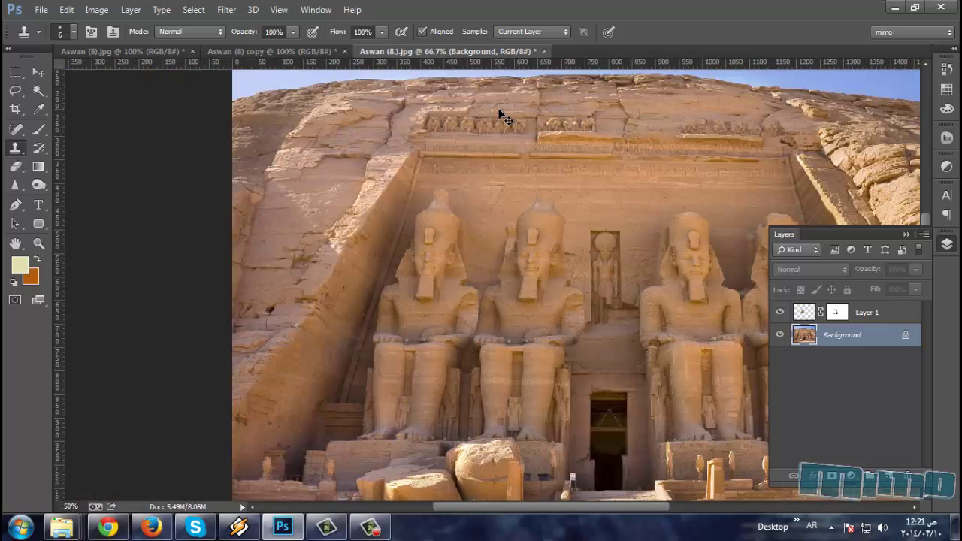
key(ctrl+plus)
key(ctrl+plus)
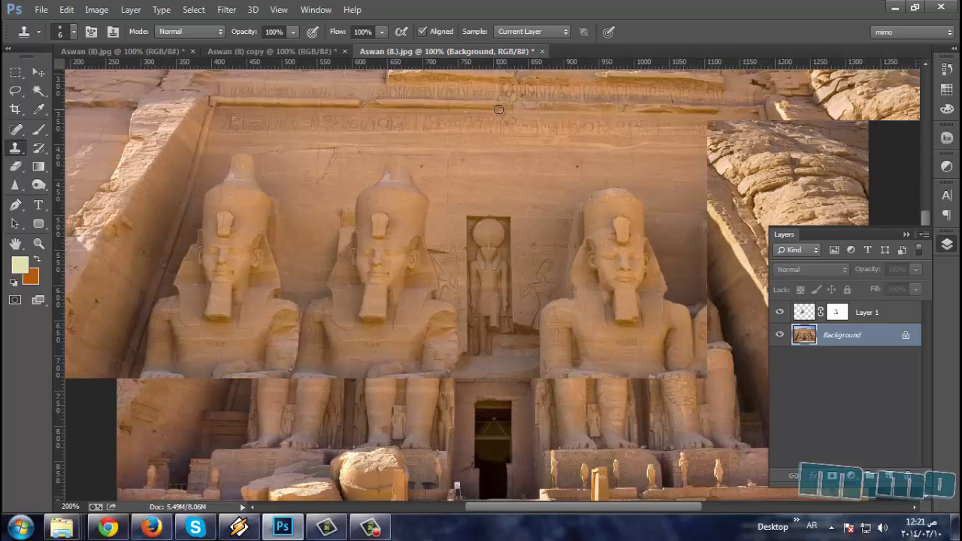
key(ctrl+plus)
key(ctrl+plus)
drag(333, 100, 544, 272)
drag(311, 263, 401, 292)
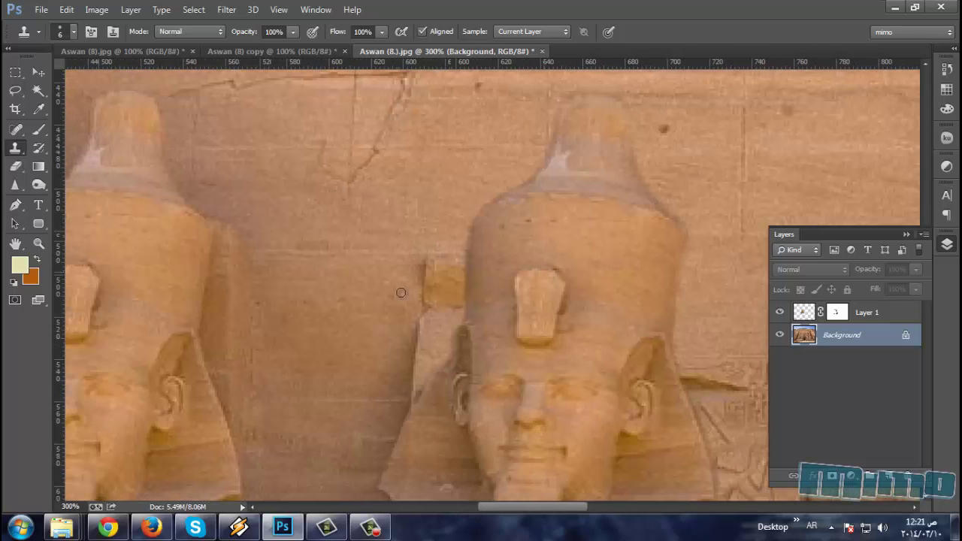
right_click(324, 236)
double_click(456, 251)
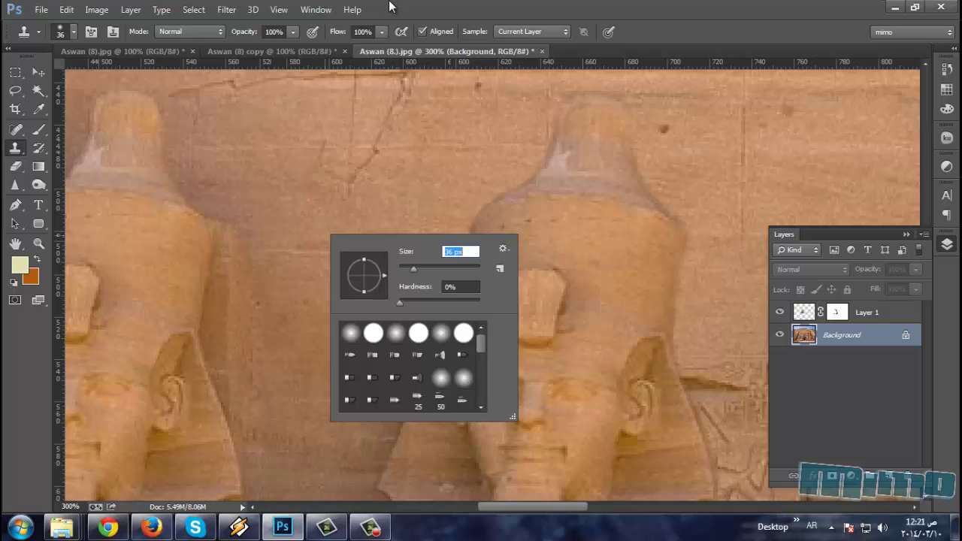
text(36)
key(Return)
alt+click(341, 269)
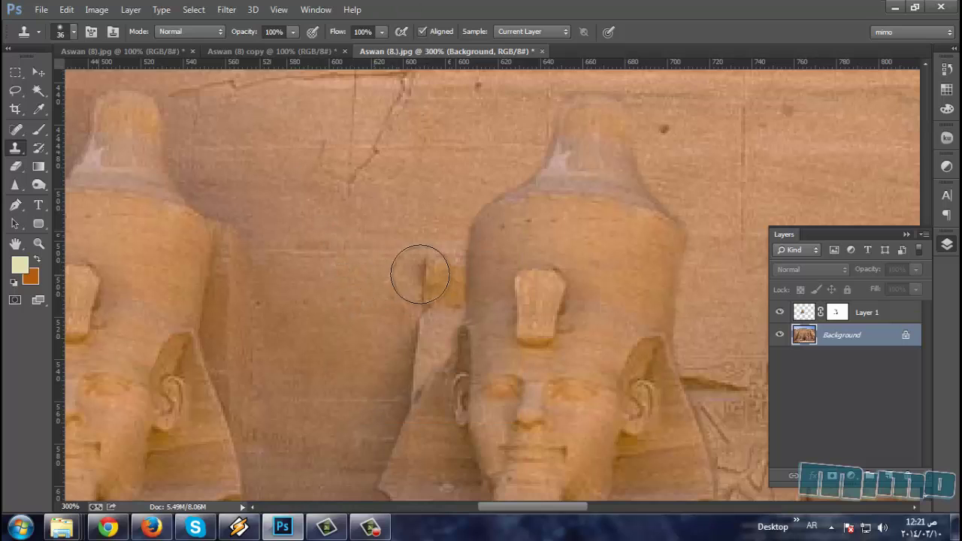
mouse_move(406, 294)
mouse_down()
mouse_move(408, 273)
mouse_move(397, 322)
mouse_move(410, 321)
mouse_up()
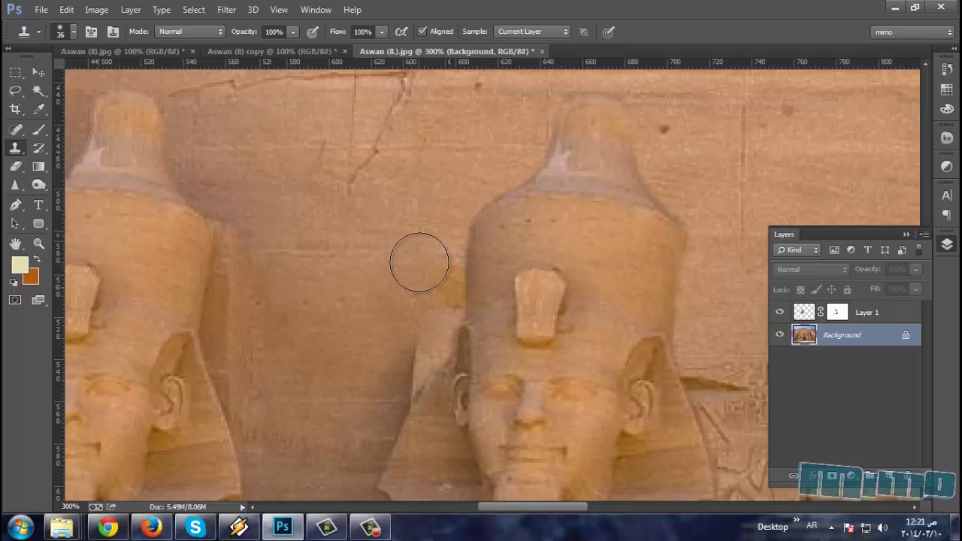
Switch to a 13 px brush and clone wall texture along the statue's edge.
scroll(324, 242, down, 2)
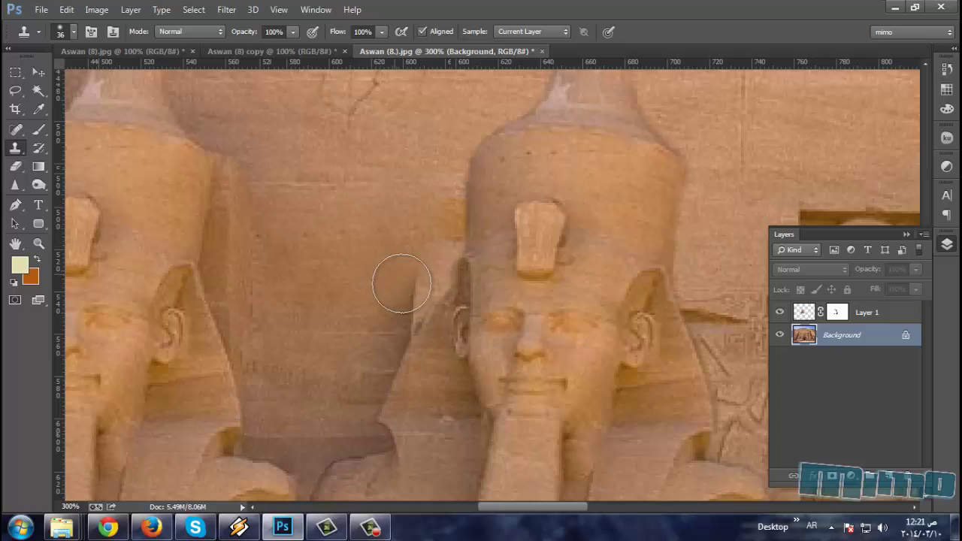
right_click(409, 217)
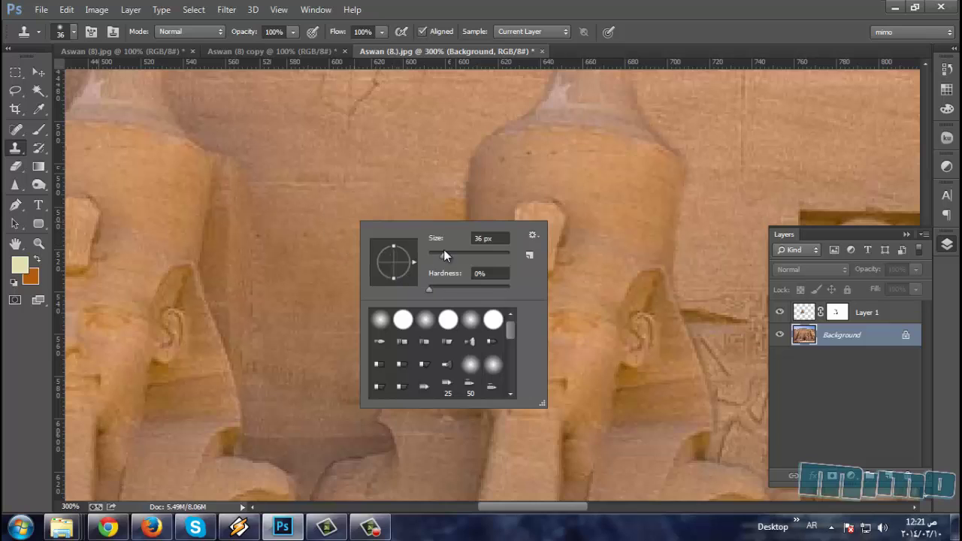
drag(443, 255, 431, 256)
click(373, 152)
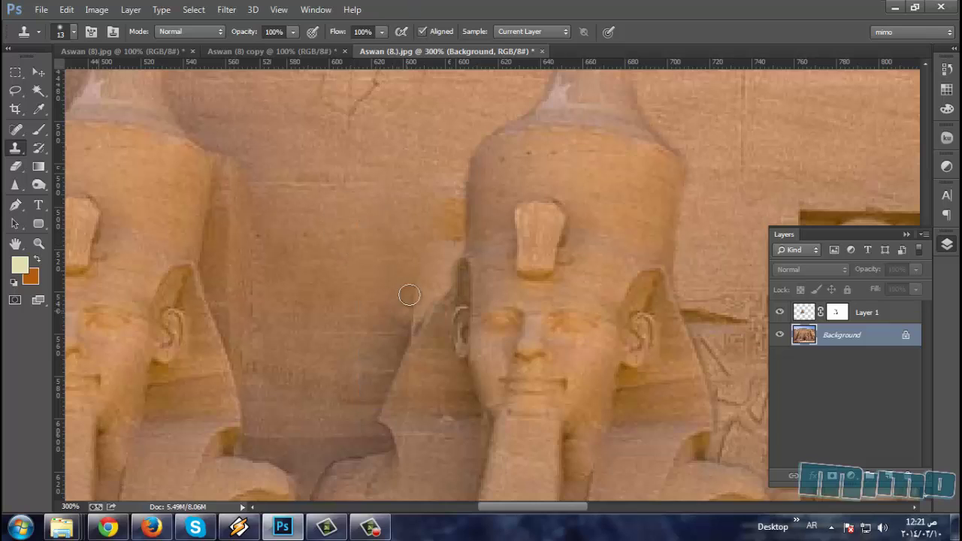
drag(413, 305, 402, 321)
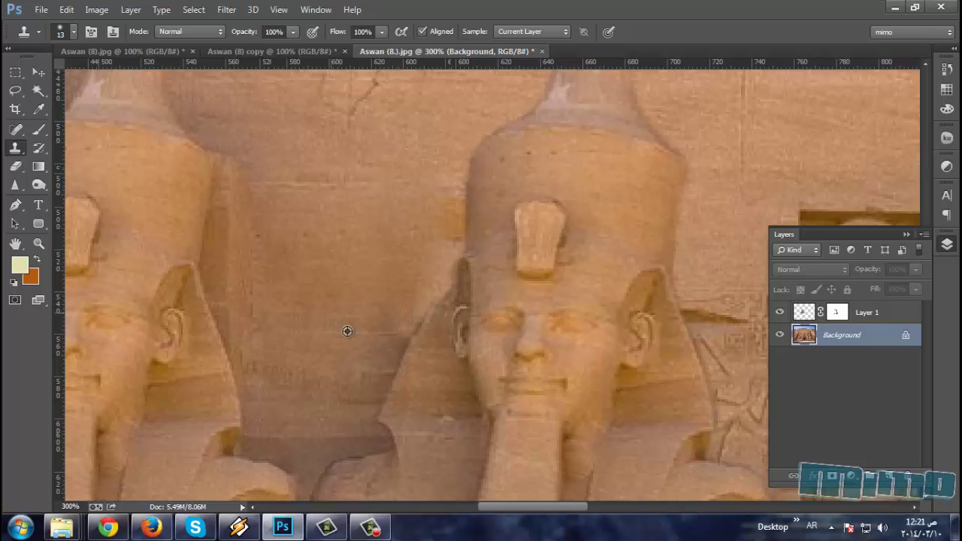
drag(348, 328, 383, 329)
With a 38 px brush, dab cloned texture onto the wall seam, then view the whole facade.
right_click(405, 293)
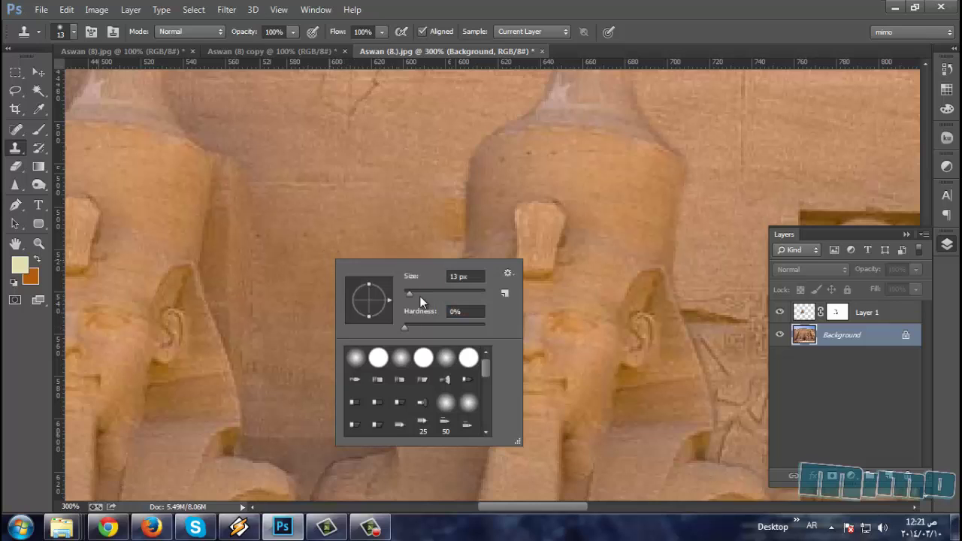
double_click(466, 276)
text(38)
key(Return)
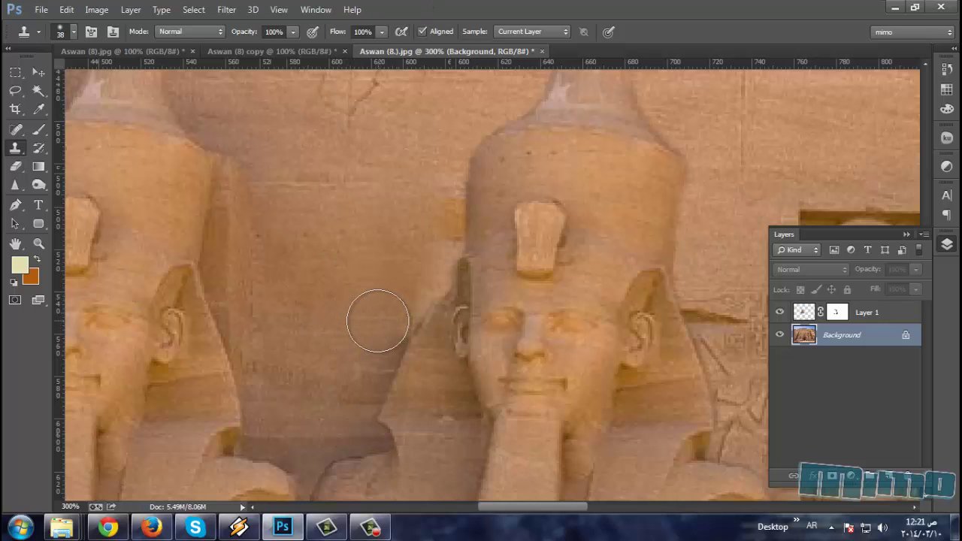
click(323, 203)
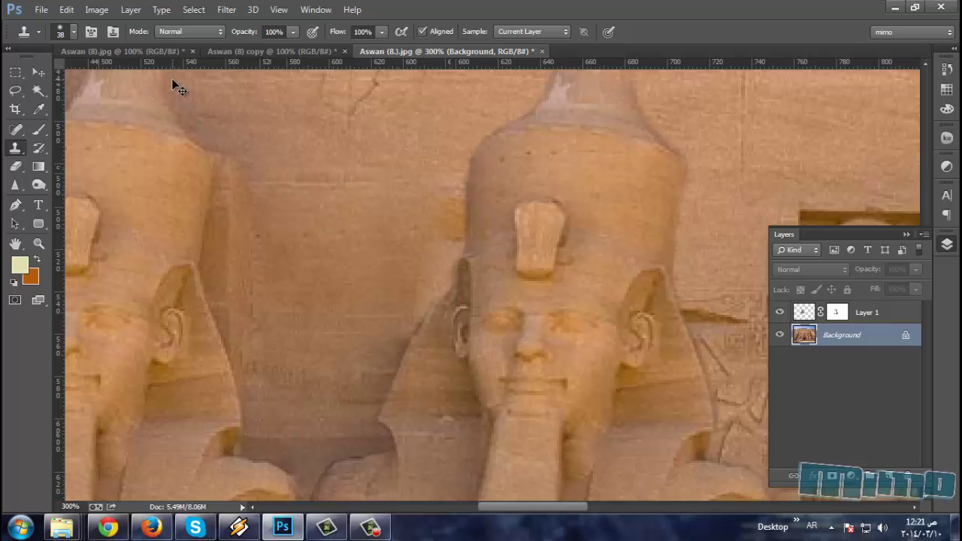
key(ctrl+minus)
key(ctrl+minus)
key(ctrl+minus)
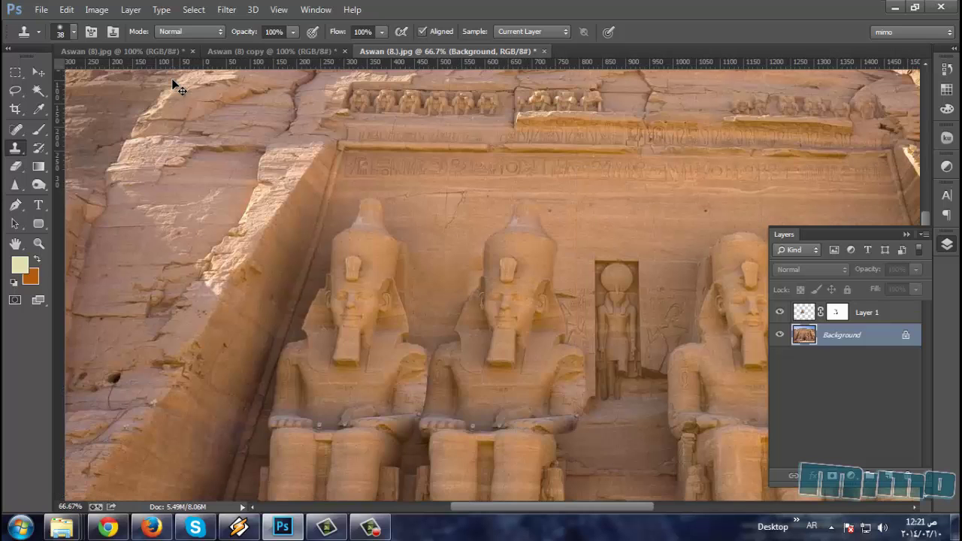
key(ctrl+minus)
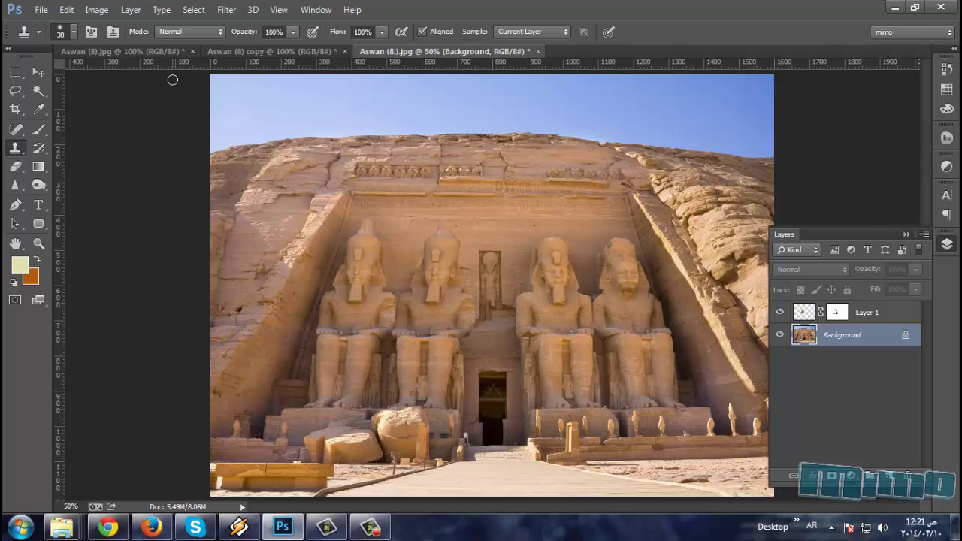
In the History panel, compare the original Aswan (8).jpg snapshot with the finished state.
key(ctrl+minus)
key(ctrl+plus)
click(946, 110)
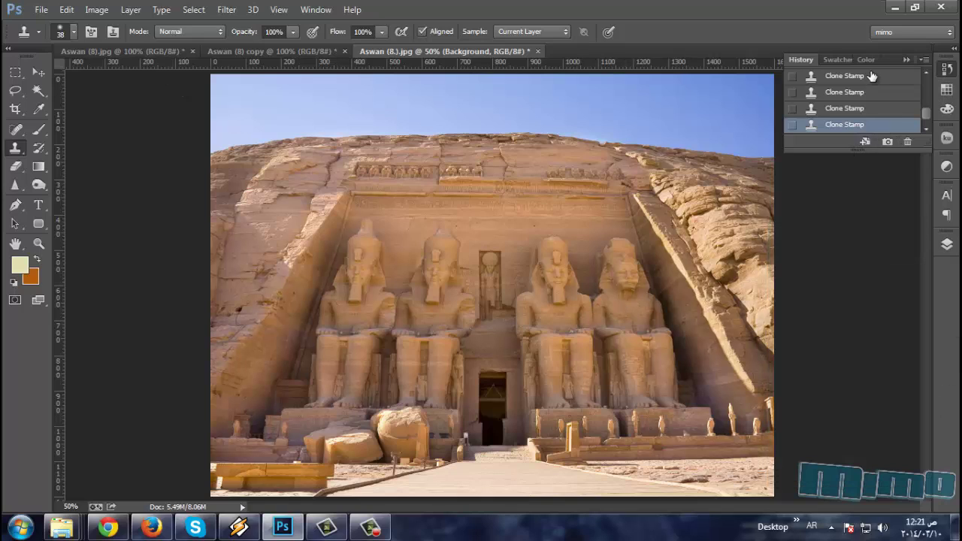
scroll(872, 91, up, 3)
scroll(874, 113, up, 3)
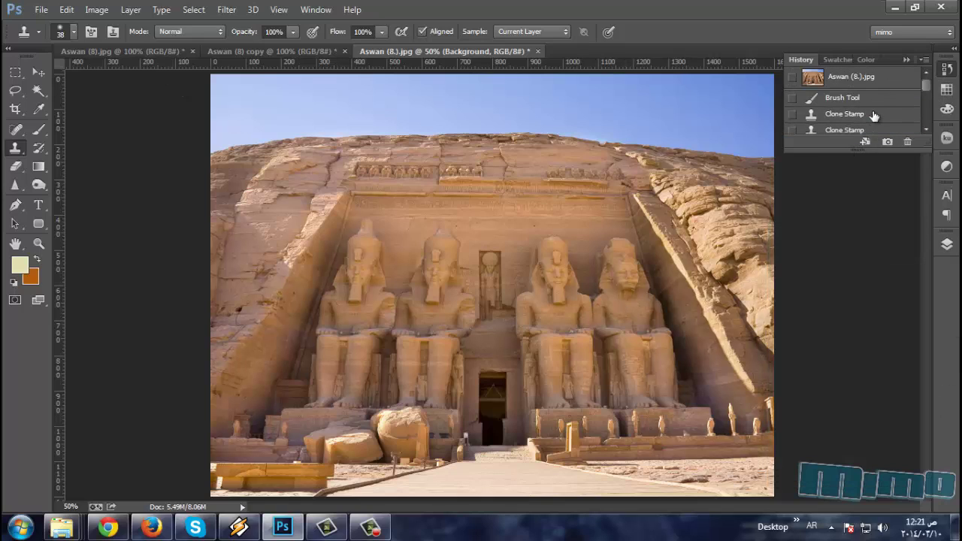
click(847, 81)
scroll(827, 132, down, 5)
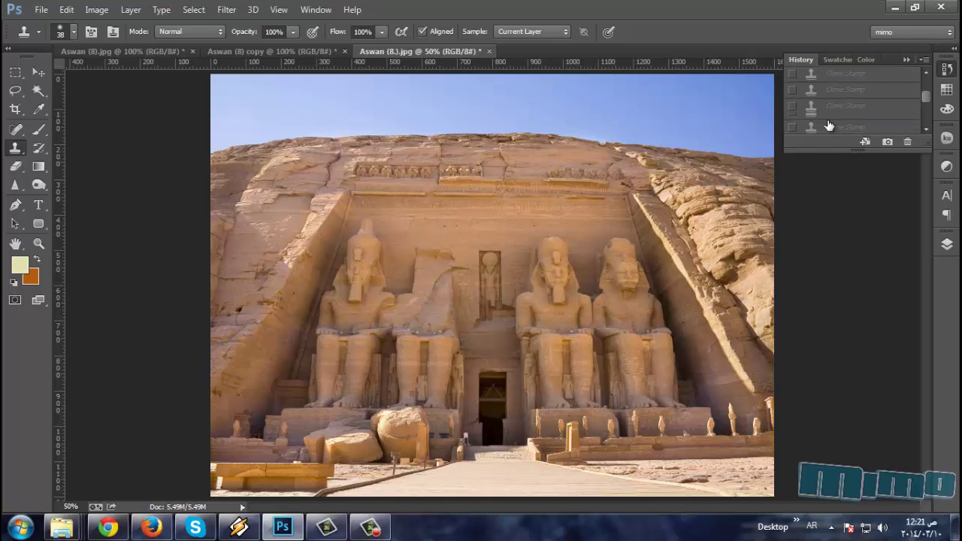
scroll(829, 126, down, 5)
click(833, 127)
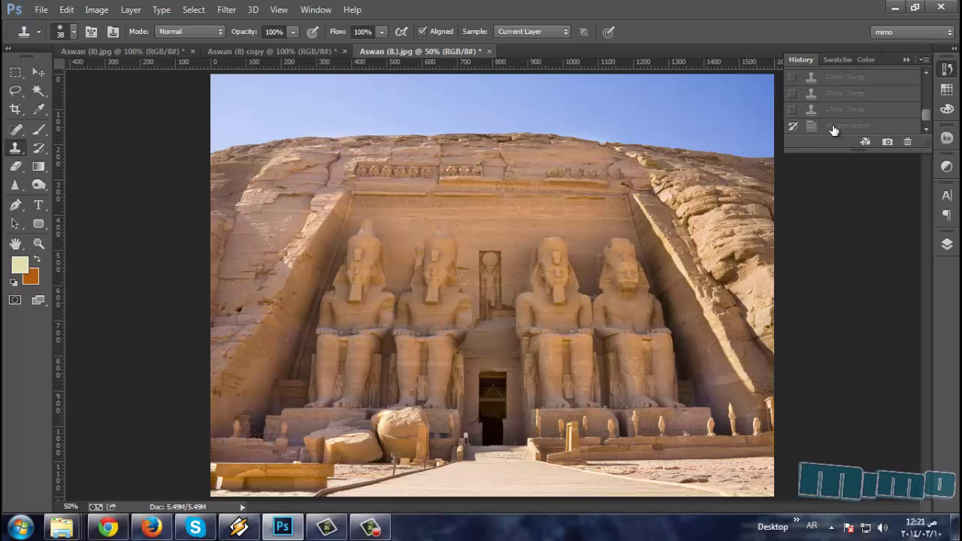
At 66.7% zoom, preview an earlier History state again, then return to the latest finished version.
click(905, 60)
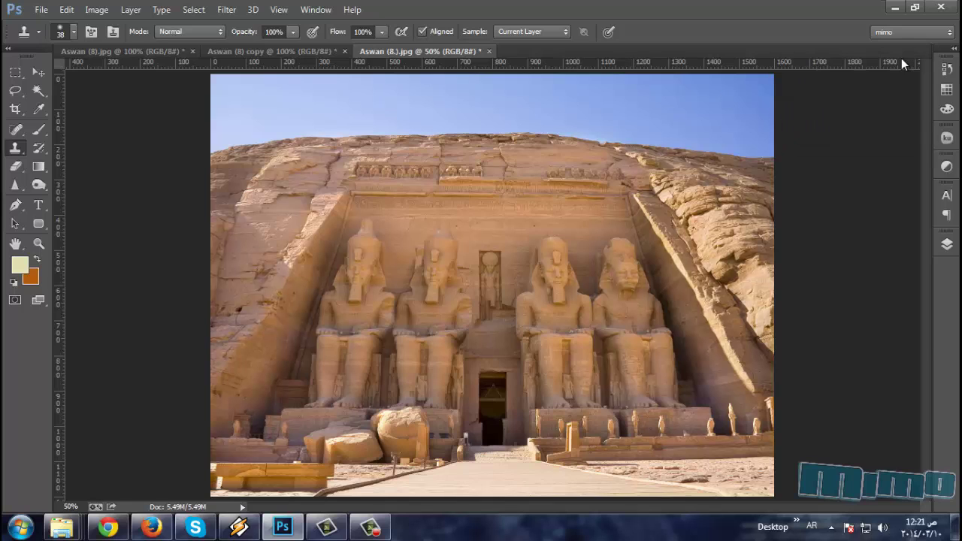
key(ctrl+plus)
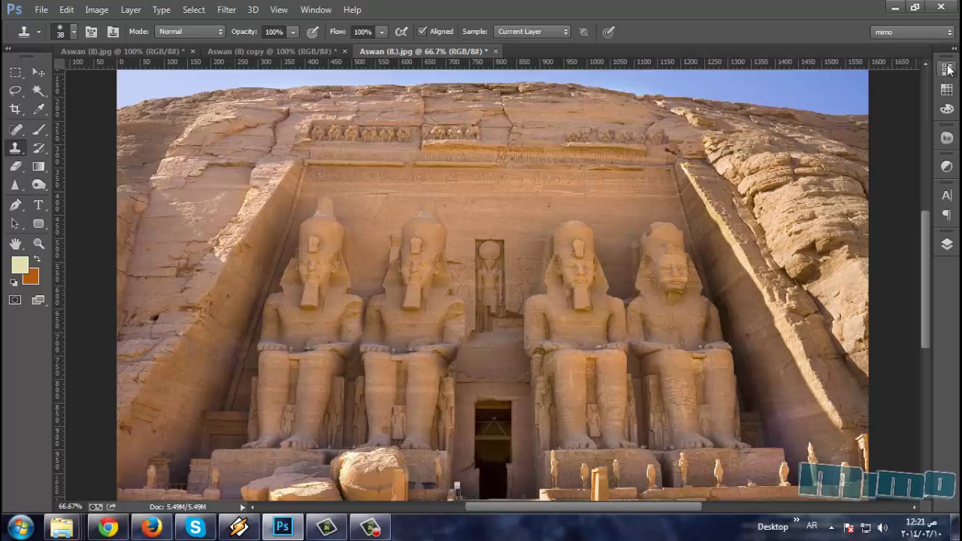
click(949, 69)
scroll(838, 109, up, 2)
scroll(835, 98, up, 2)
scroll(832, 87, up, 2)
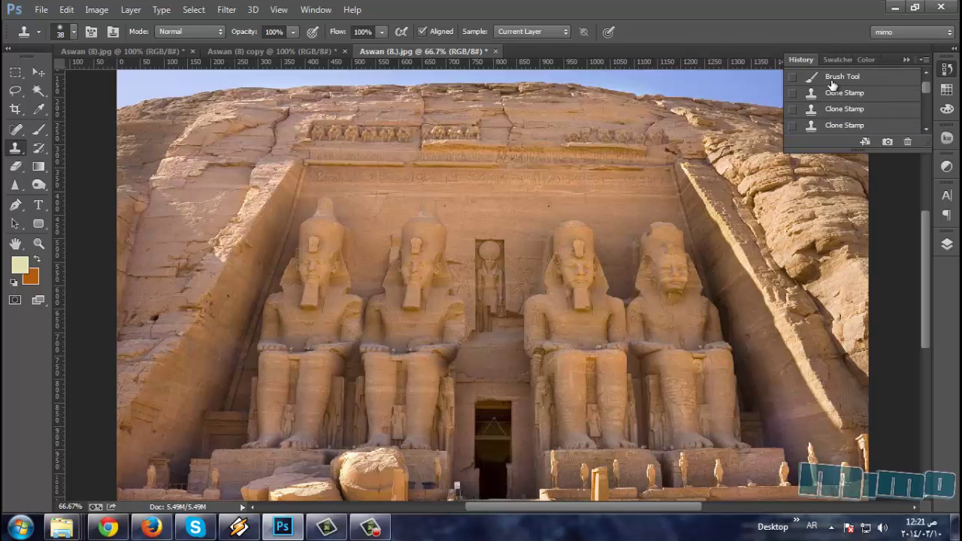
scroll(832, 85, up, 2)
click(832, 86)
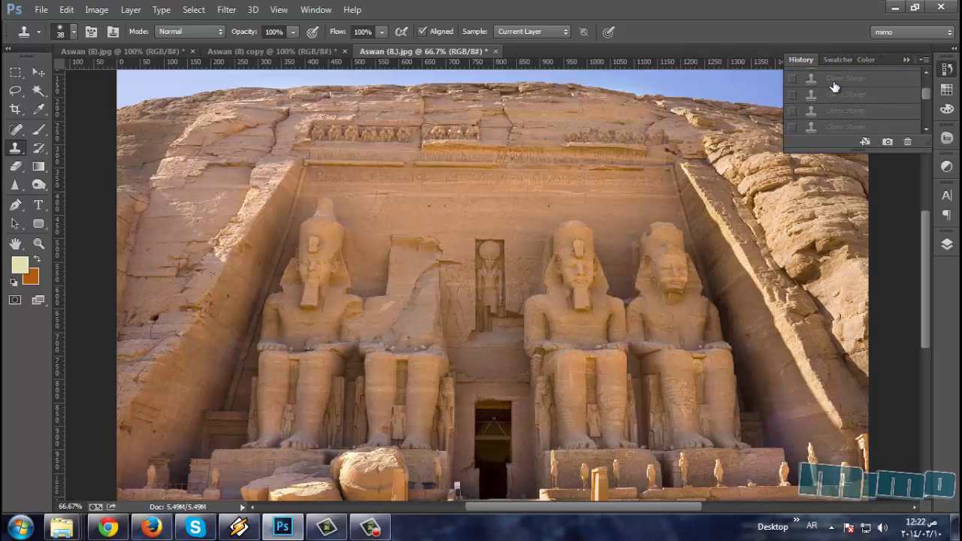
scroll(834, 94, down, 2)
scroll(831, 113, down, 2)
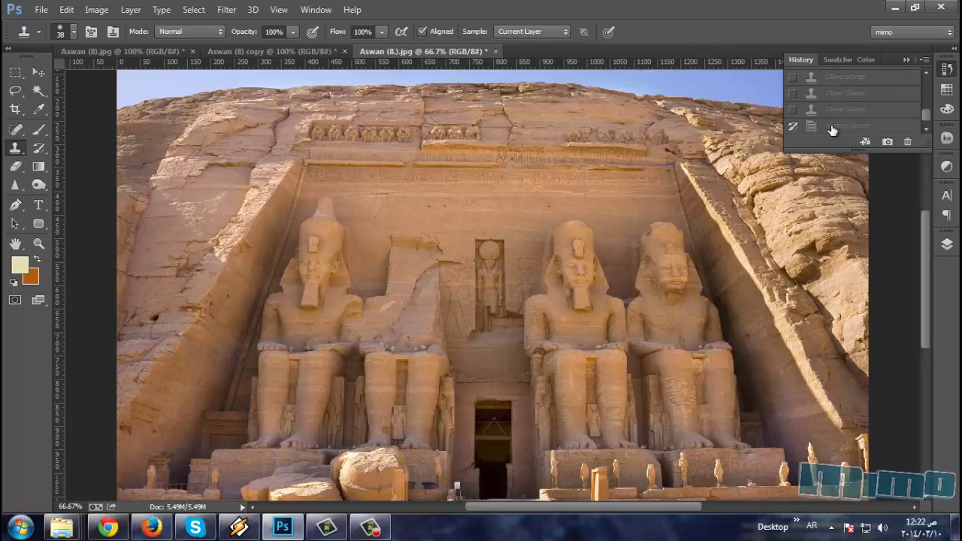
click(832, 126)
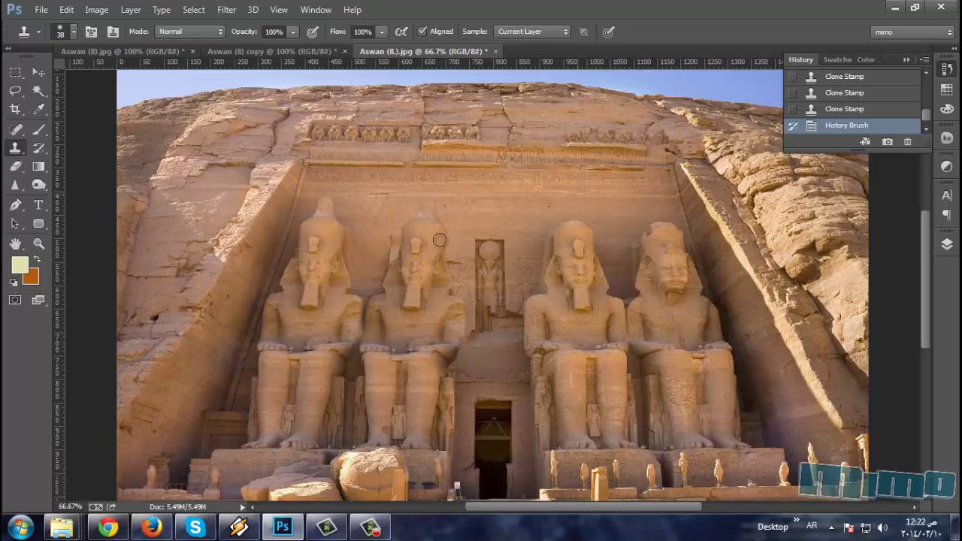
click(369, 527)
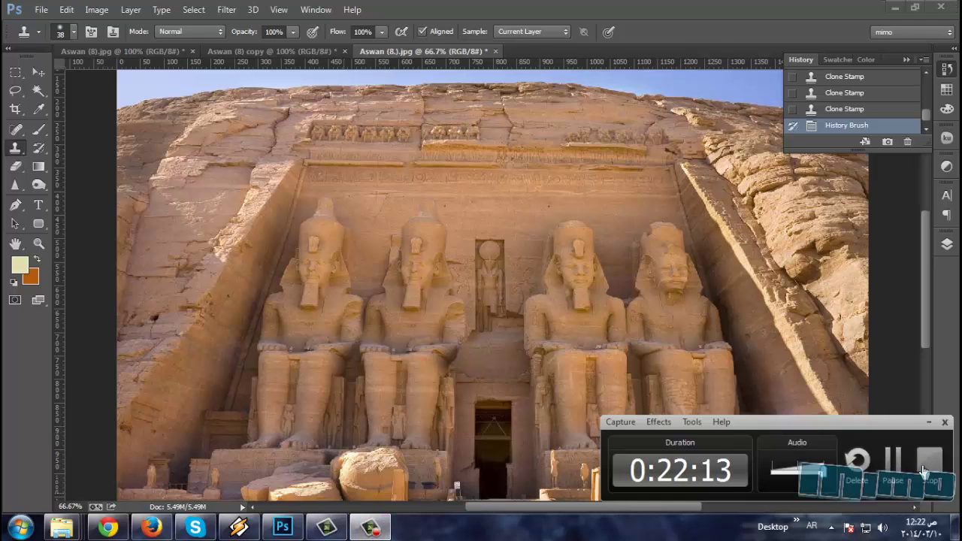